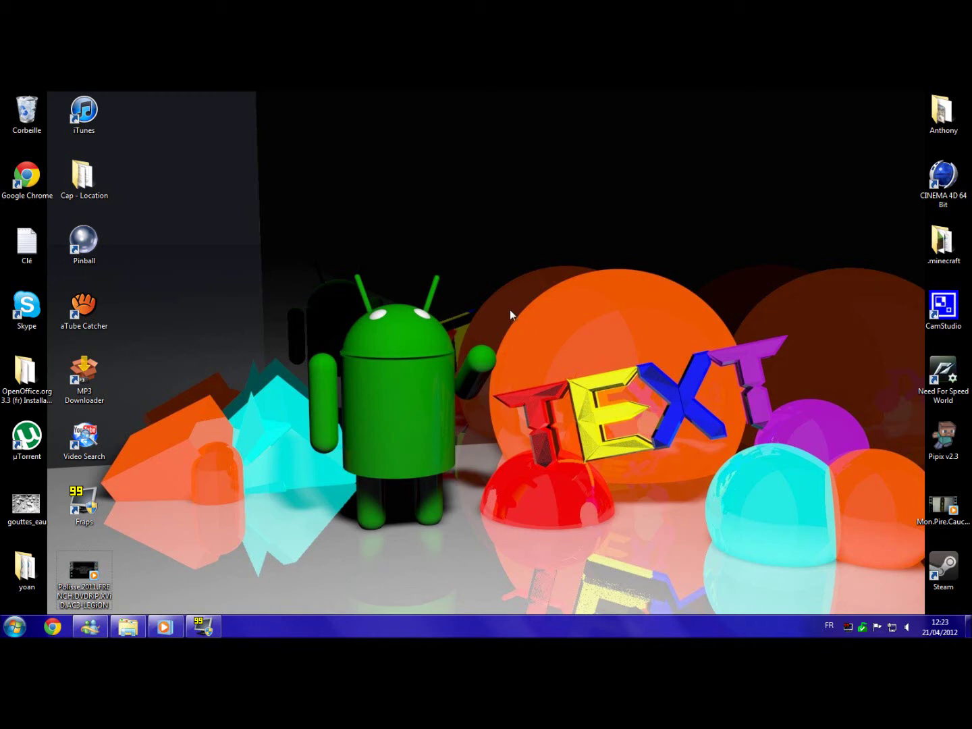
Launch Cinema 4D Studio R12 from its 64 Bit desktop shortcut and open the Anthony folder.
{"action": "mouse_move", "coordinate": [373, 301]}
{"action": "left_mouse_down"}
{"action": "mouse_move", "coordinate": [485, 377]}
{"action": "mouse_move", "coordinate": [586, 421]}
{"action": "left_mouse_up"}
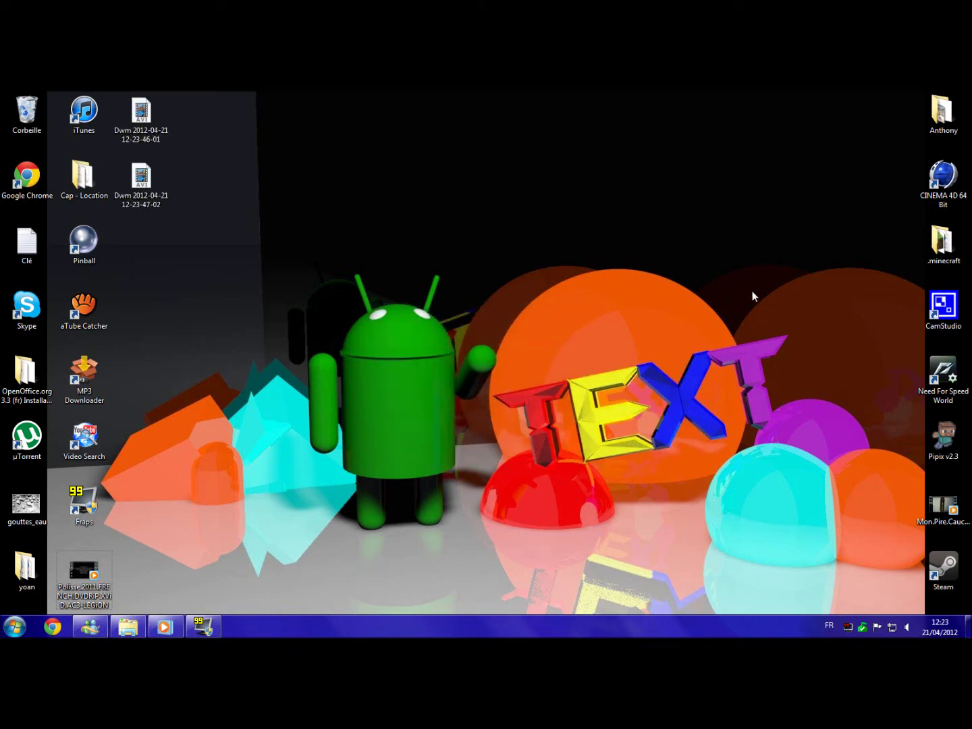
{"action": "left_click", "coordinate": [943, 243]}
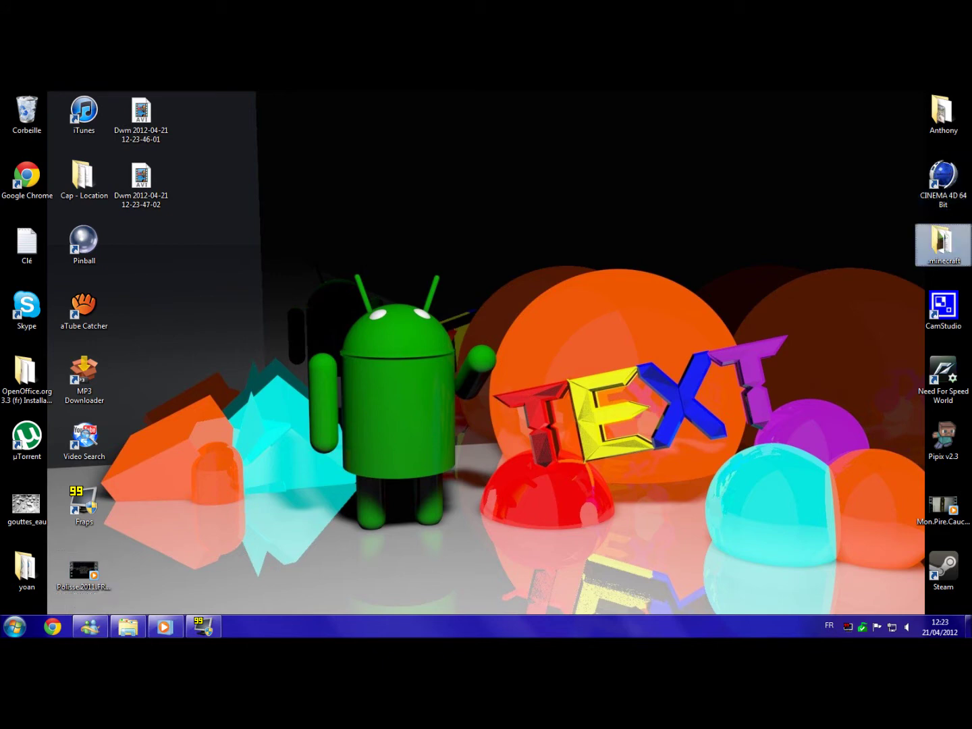
{"action": "left_click", "coordinate": [942, 176]}
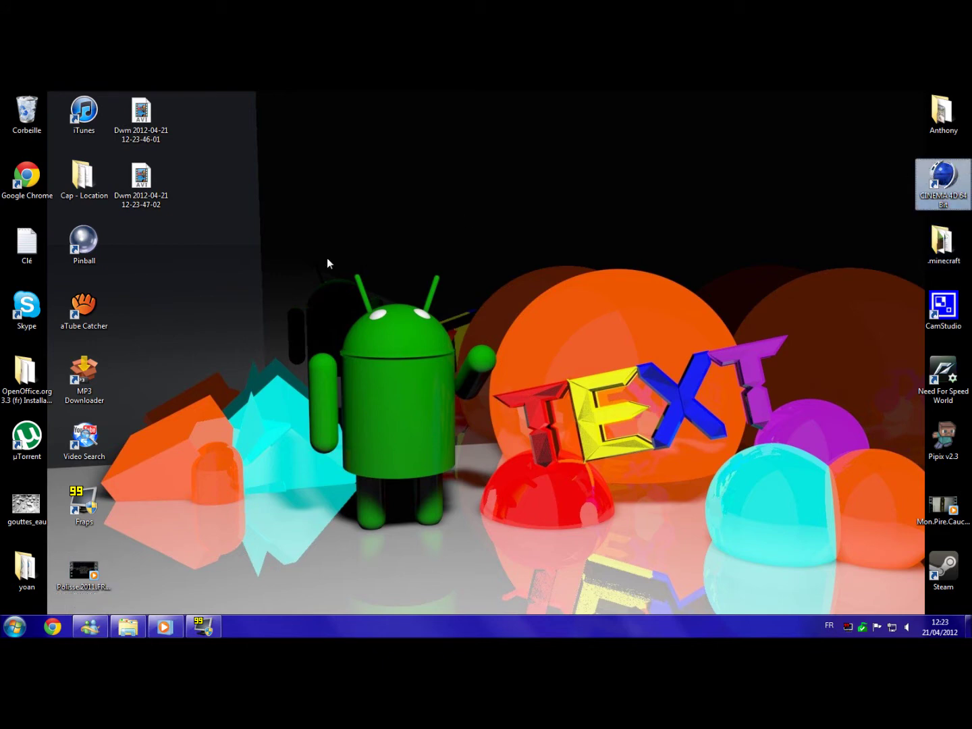
{"action": "left_click_drag", "start_coordinate": [327, 259], "coordinate": [484, 502]}
{"action": "mouse_move", "coordinate": [313, 249]}
{"action": "left_mouse_down"}
{"action": "mouse_move", "coordinate": [491, 544]}
{"action": "mouse_move", "coordinate": [444, 511]}
{"action": "mouse_move", "coordinate": [294, 265]}
{"action": "mouse_move", "coordinate": [532, 563]}
{"action": "mouse_move", "coordinate": [546, 564]}
{"action": "left_mouse_up"}
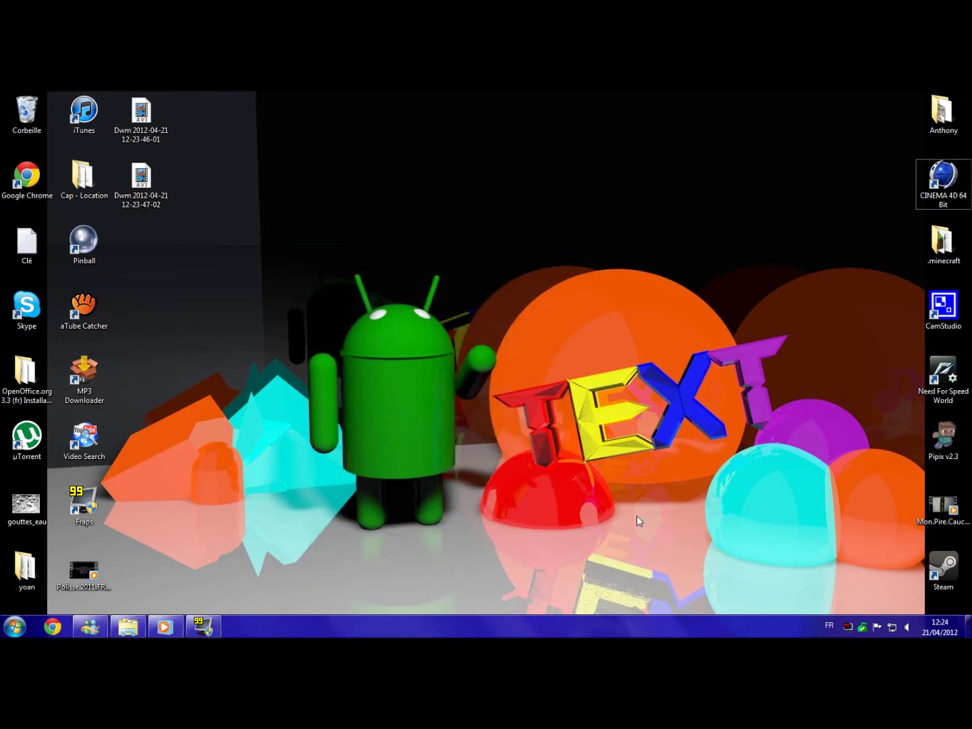
{"action": "left_click", "coordinate": [942, 179]}
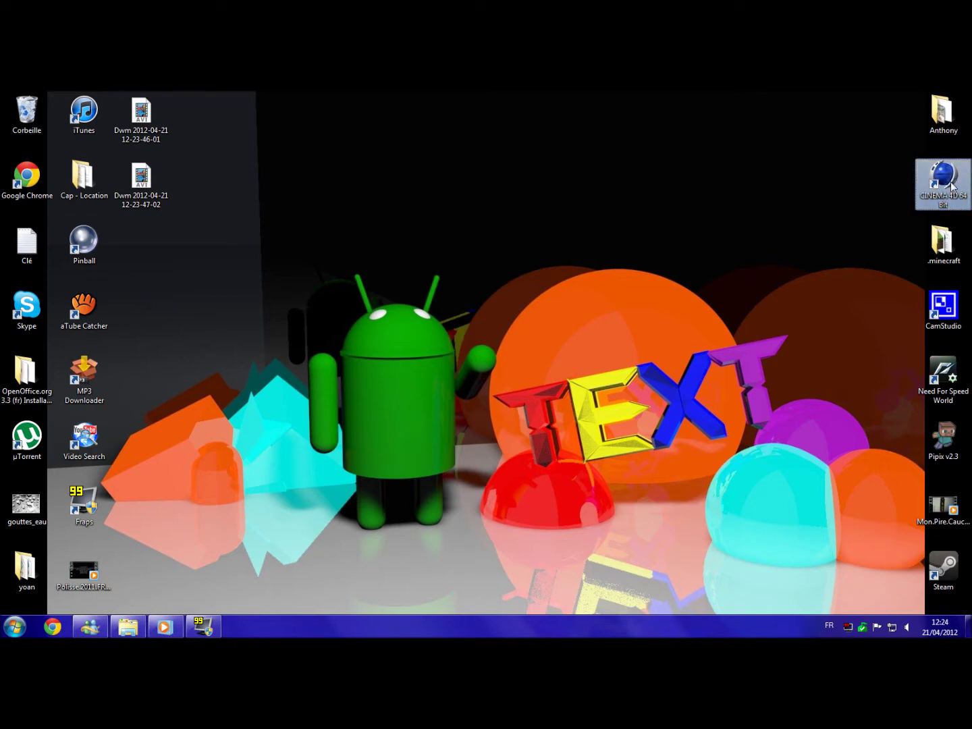
{"action": "double_click", "coordinate": [950, 184]}
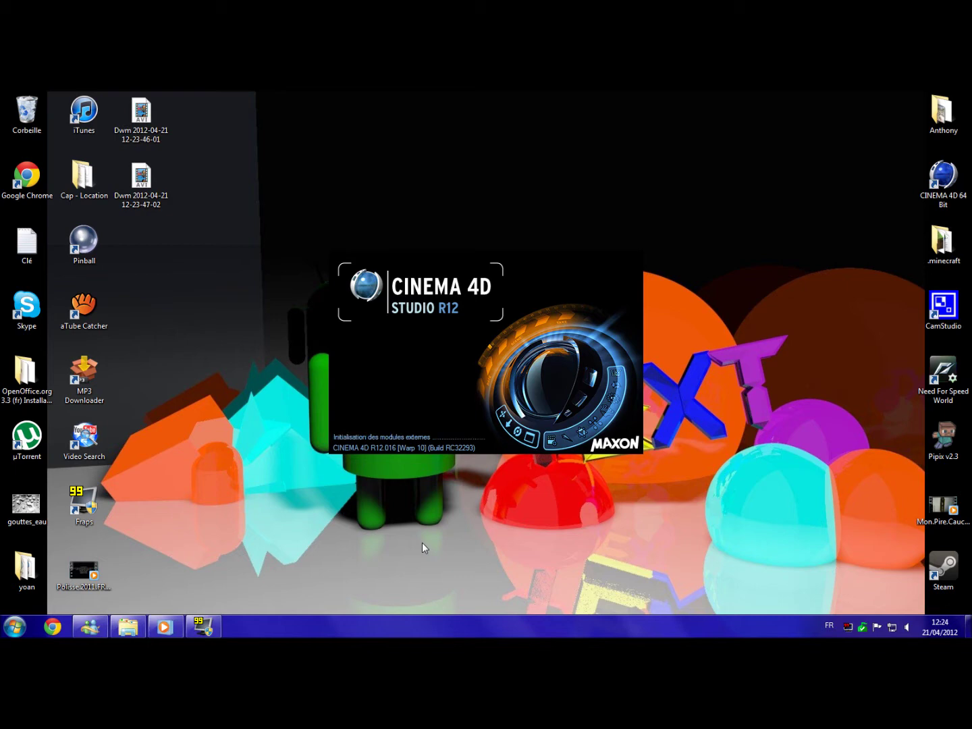
{"action": "double_click", "coordinate": [940, 108]}
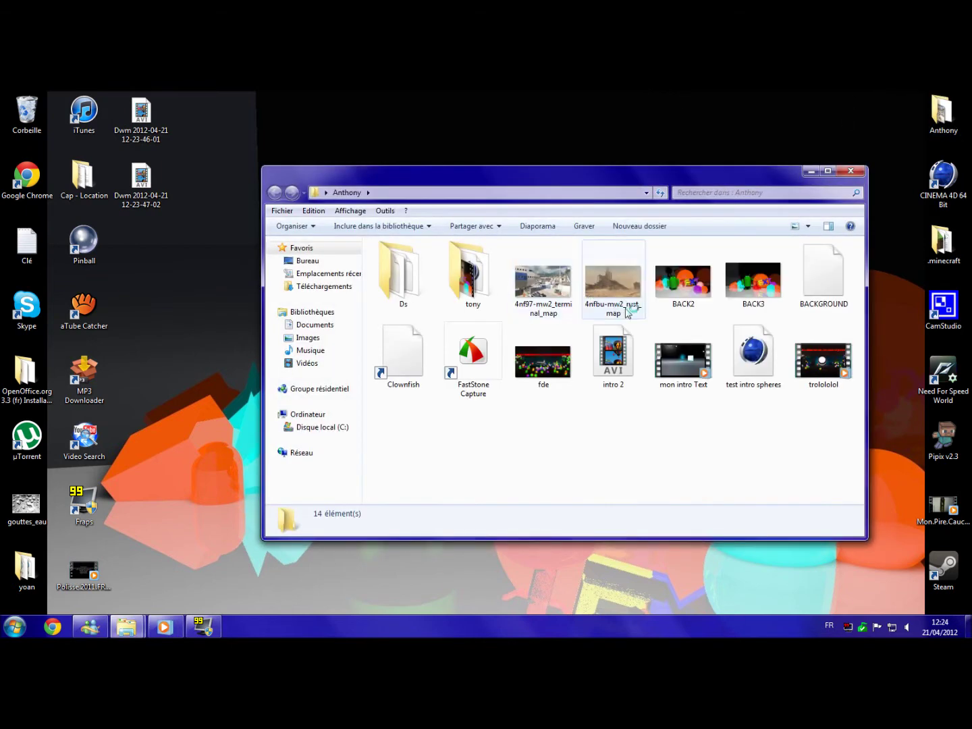
Preview the BACK2 and BACK3 renders in Photo Viewer, then close the viewer and Anthony folder.
{"action": "left_click", "coordinate": [683, 280]}
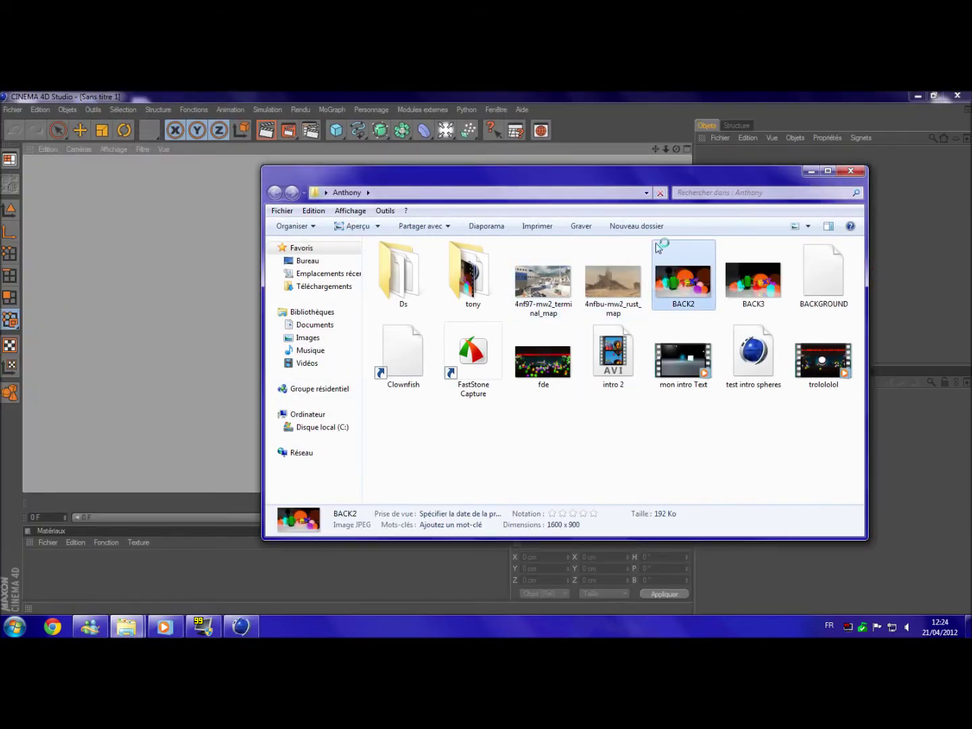
{"action": "double_click", "coordinate": [666, 281]}
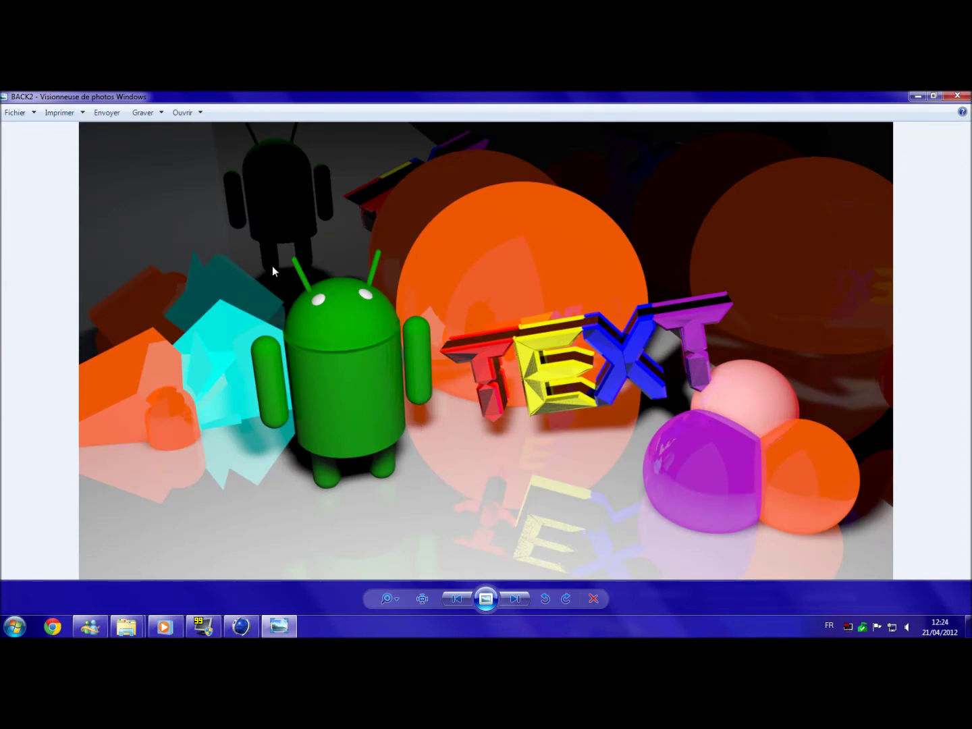
{"action": "left_click", "coordinate": [966, 96]}
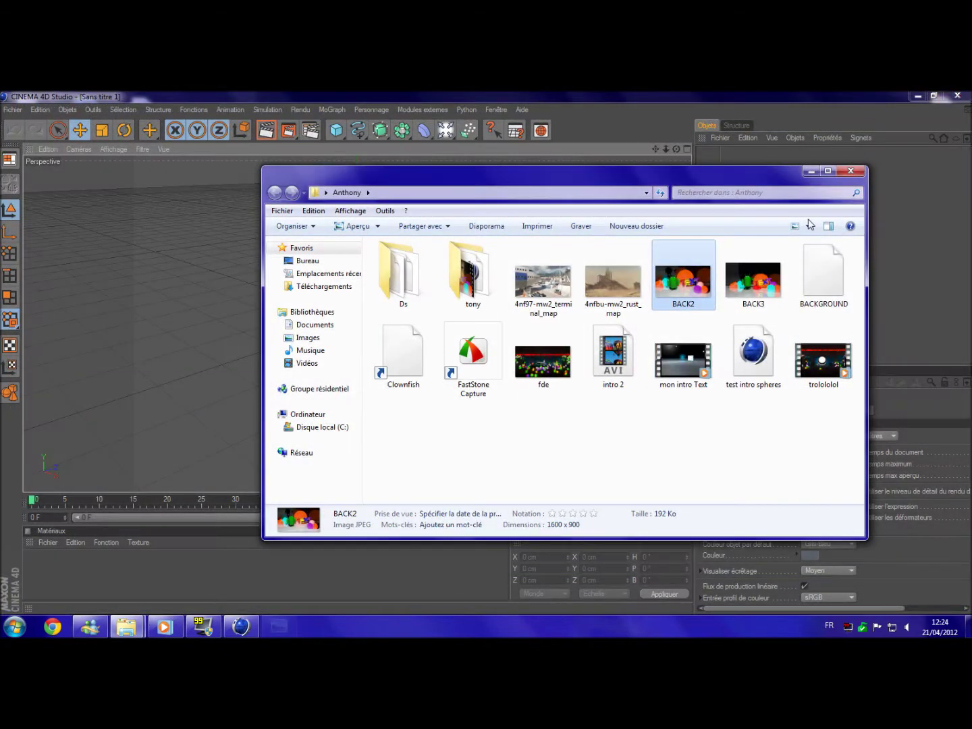
{"action": "left_click", "coordinate": [772, 270]}
{"action": "double_click", "coordinate": [771, 268]}
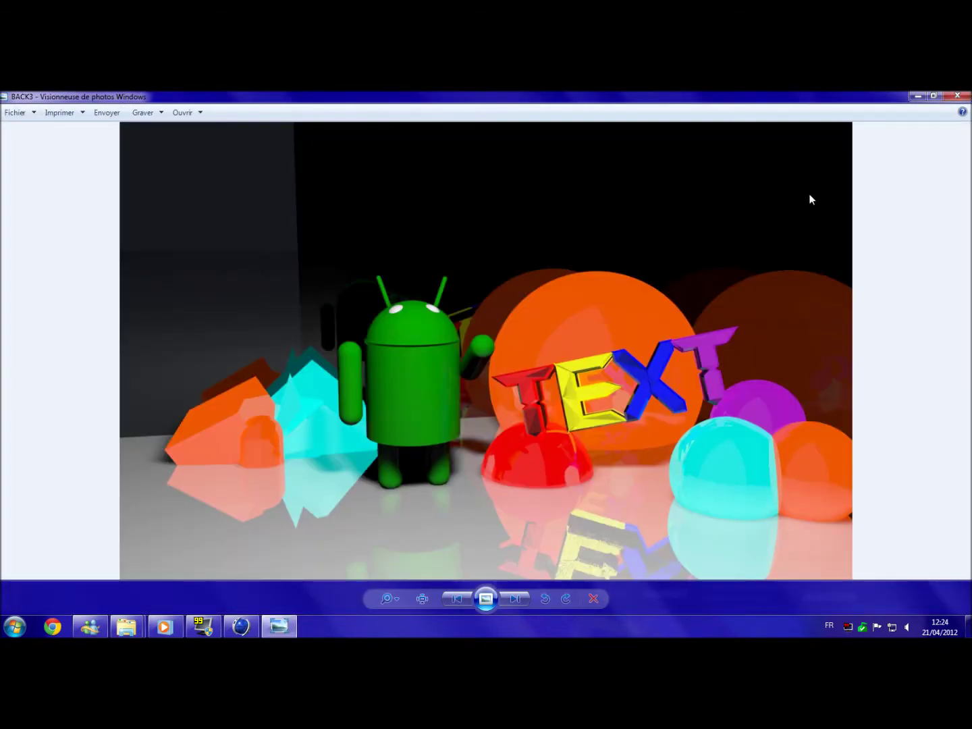
{"action": "left_click", "coordinate": [956, 95]}
{"action": "left_click", "coordinate": [836, 166]}
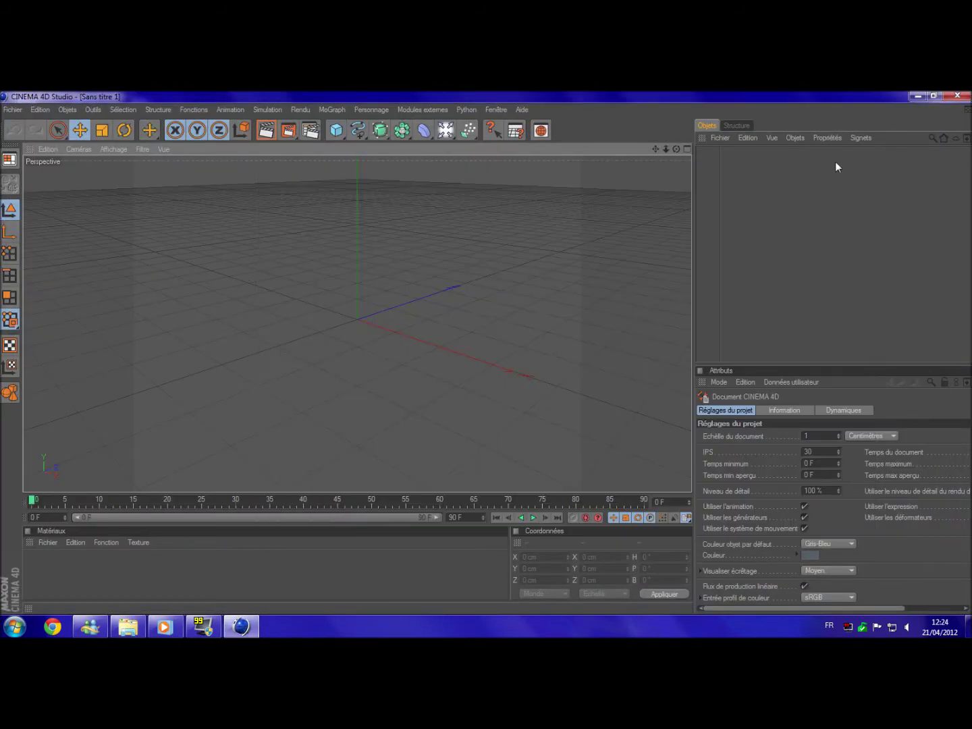
Maximize Cinema 4D, add a Floor object and paste a duplicate of it.
{"action": "double_click", "coordinate": [600, 98]}
{"action": "double_click", "coordinate": [602, 98]}
{"action": "mouse_move", "coordinate": [446, 130]}
{"action": "left_mouse_down"}
{"action": "mouse_move", "coordinate": [499, 264]}
{"action": "mouse_move", "coordinate": [550, 228]}
{"action": "left_mouse_up"}
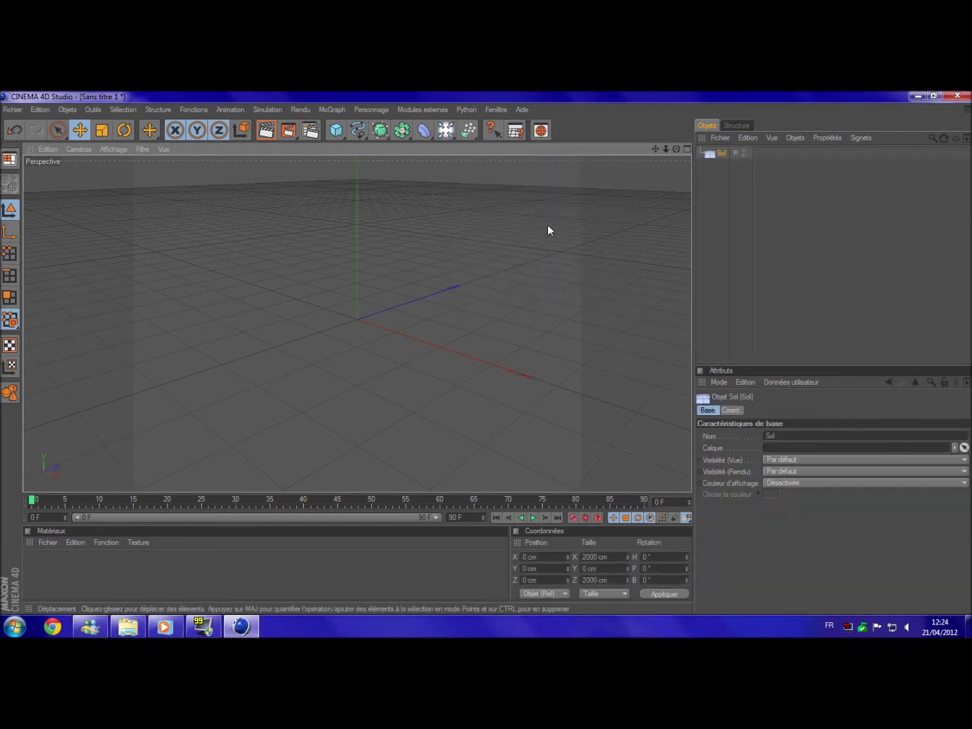
{"action": "left_click", "coordinate": [708, 153]}
{"action": "key", "text": "ctrl+c"}
{"action": "key", "text": "ctrl+v"}
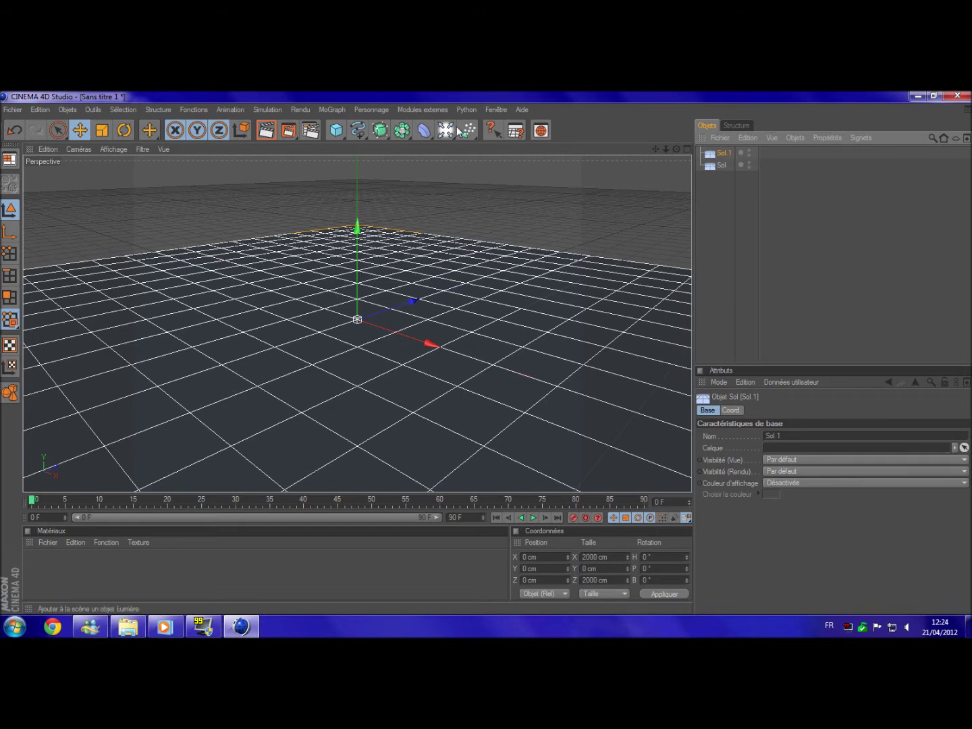
Stand the duplicate floor Sol.1 upright at 90° pitch and move it back to about 386 cm on Z.
{"action": "key", "text": "r"}
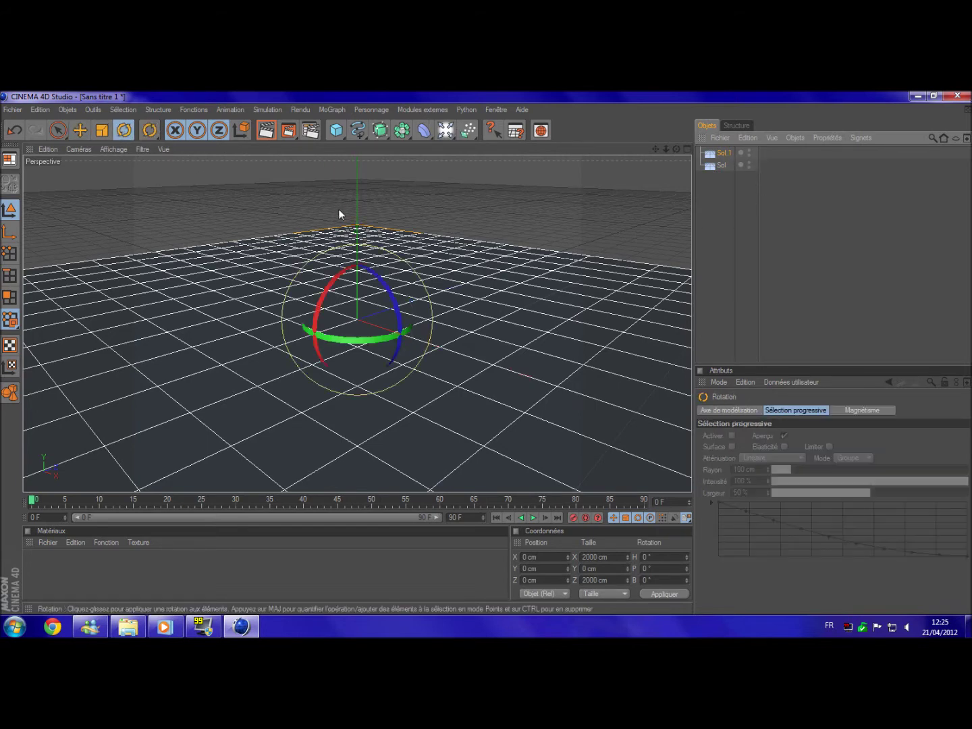
{"action": "mouse_move", "coordinate": [325, 297]}
{"action": "left_mouse_down"}
{"action": "mouse_move", "coordinate": [325, 369]}
{"action": "mouse_move", "coordinate": [347, 373]}
{"action": "mouse_move", "coordinate": [334, 378]}
{"action": "left_mouse_up"}
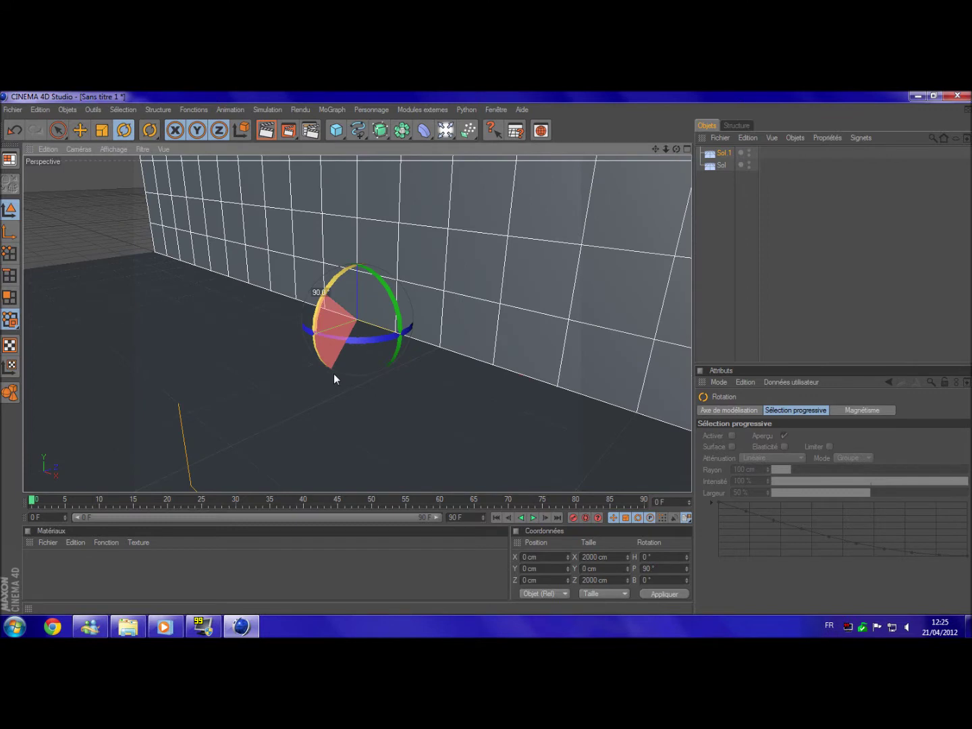
{"action": "key", "text": "e"}
{"action": "left_click_drag", "start_coordinate": [374, 329], "coordinate": [796, 277]}
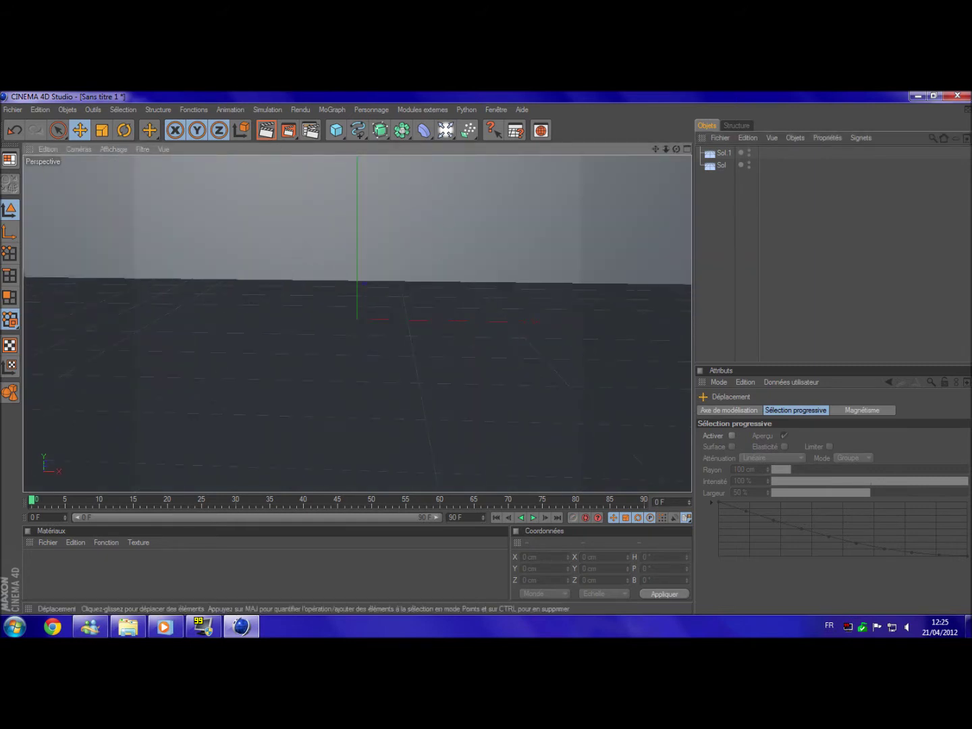
Add a cylinder, lift it above the floor and set its radius to 100 cm.
{"action": "scroll", "coordinate": [374, 172], "scroll_direction": "up", "scroll_amount": 2}
{"action": "left_click", "coordinate": [343, 130]}
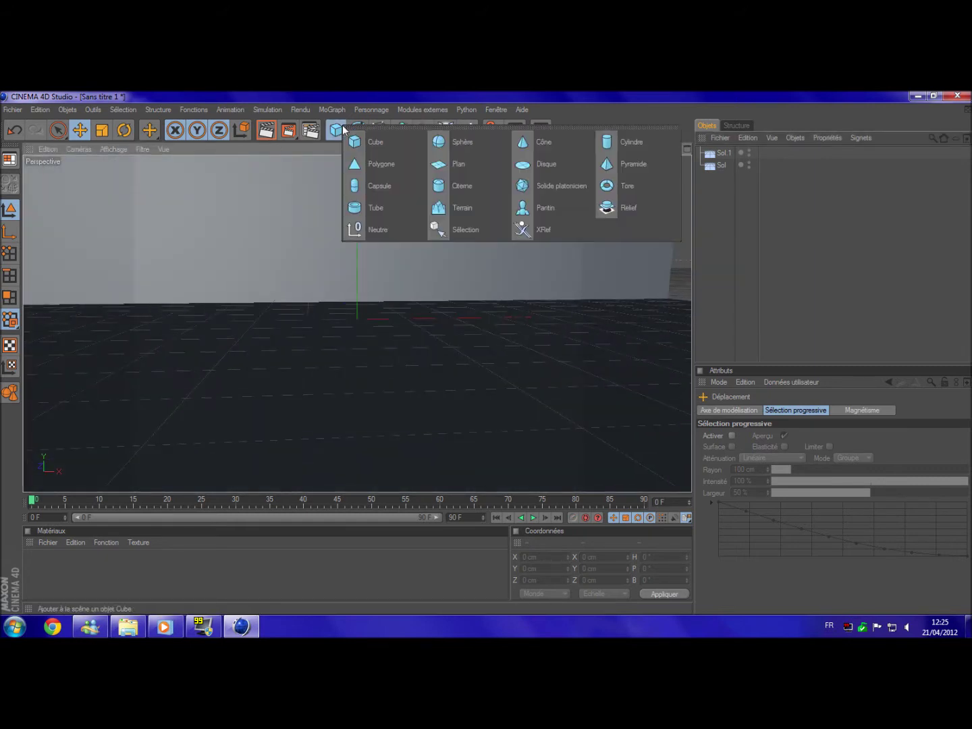
{"action": "left_click", "coordinate": [635, 141]}
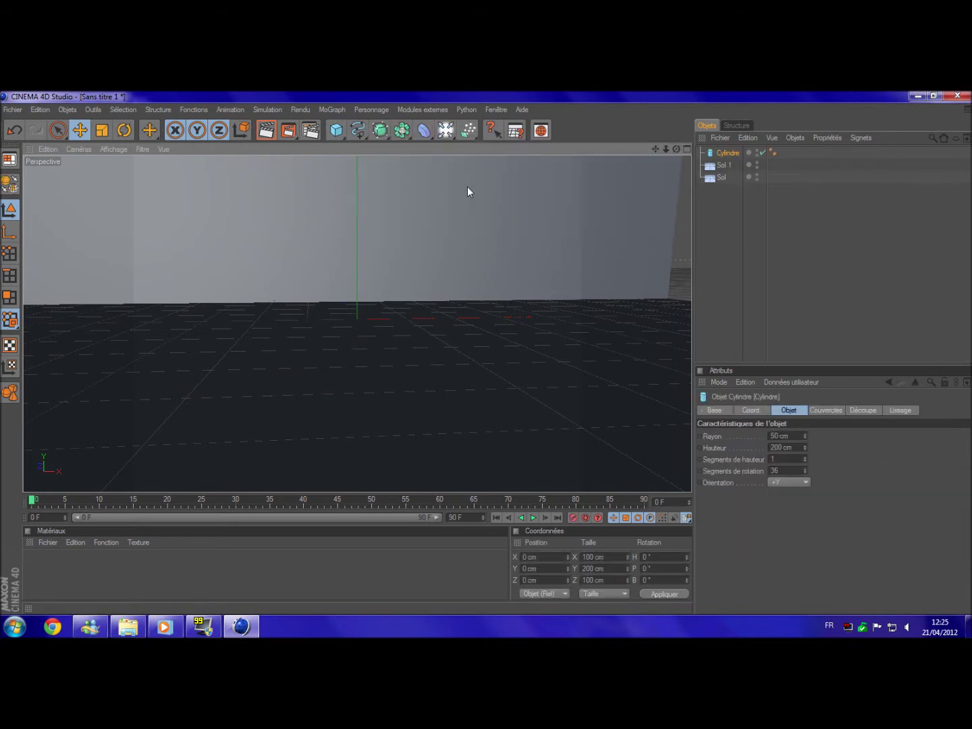
{"action": "left_click_drag", "start_coordinate": [357, 224], "coordinate": [355, 131]}
{"action": "mouse_move", "coordinate": [363, 197]}
{"action": "left_mouse_down"}
{"action": "mouse_move", "coordinate": [363, 206]}
{"action": "mouse_move", "coordinate": [357, 192]}
{"action": "left_mouse_up"}
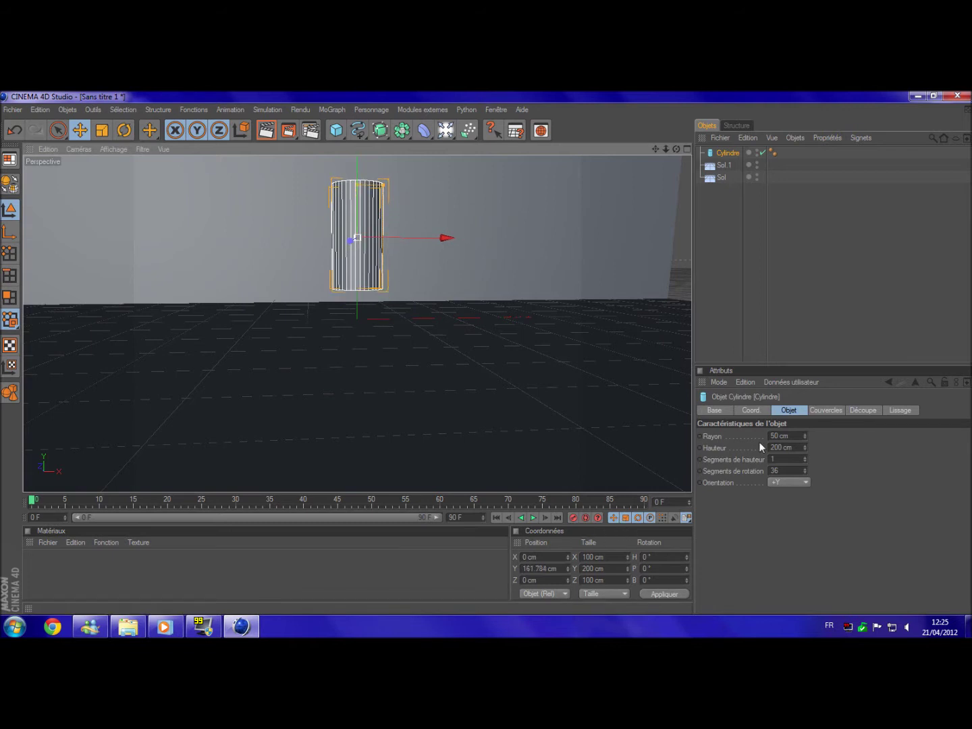
{"action": "double_click", "coordinate": [782, 436]}
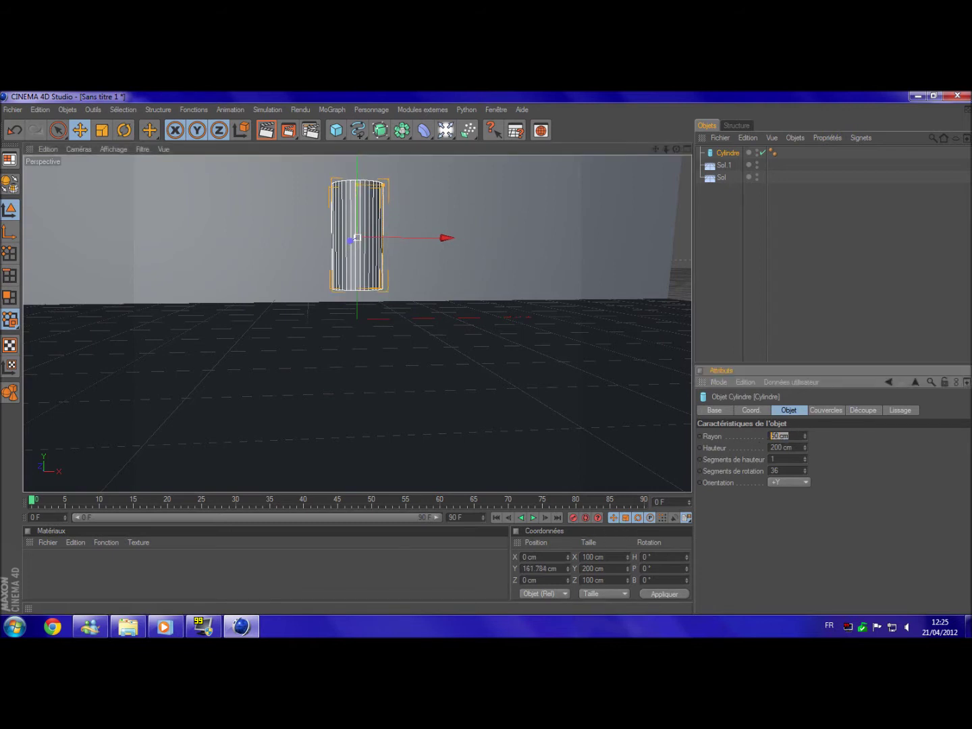
{"action": "type", "text": "100"}
{"action": "key", "text": "Return"}
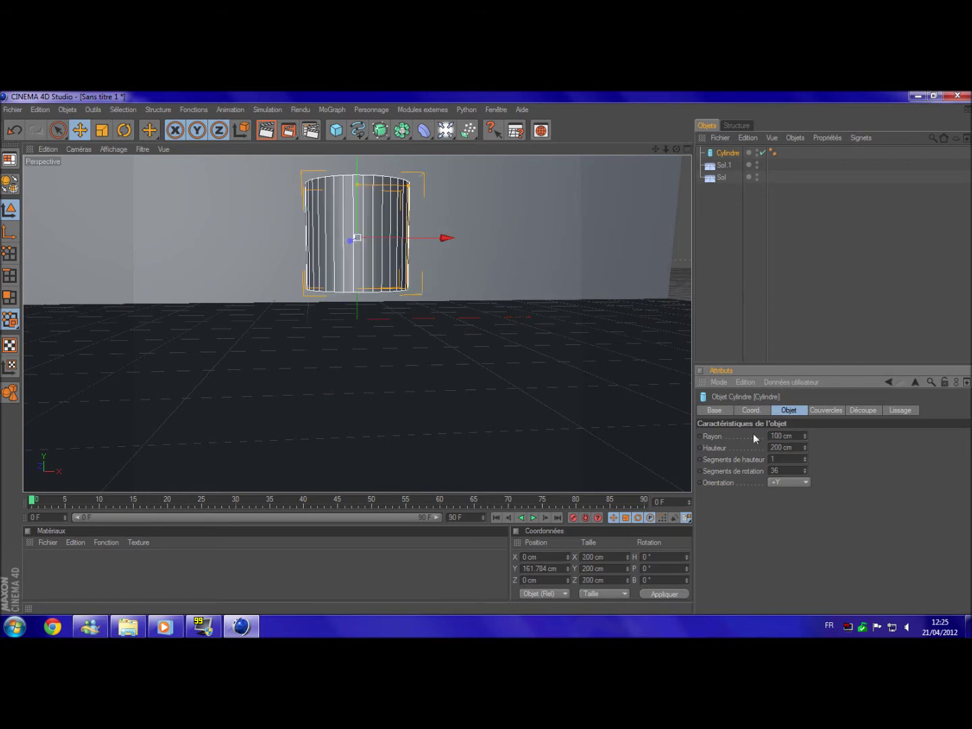
Raise the cylinder to about 182 cm on Y, then add and undo a cube.
{"action": "left_click", "coordinate": [471, 235]}
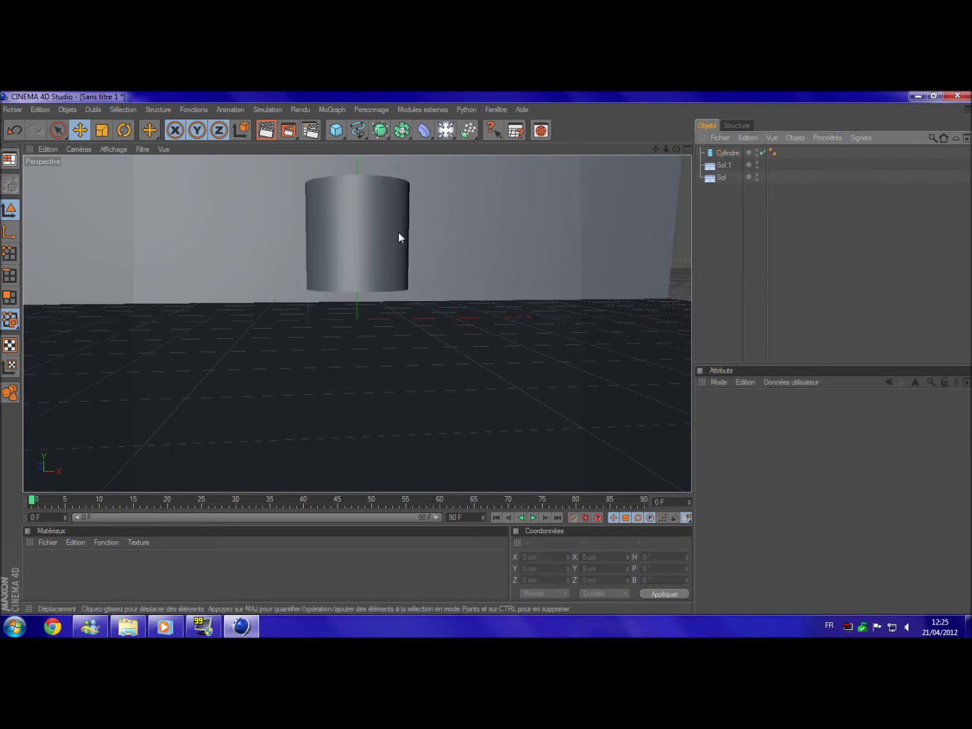
{"action": "left_click_drag", "start_coordinate": [470, 235], "coordinate": [404, 232], "text": "alt"}
{"action": "left_click_drag", "start_coordinate": [473, 236], "coordinate": [443, 241], "text": "alt"}
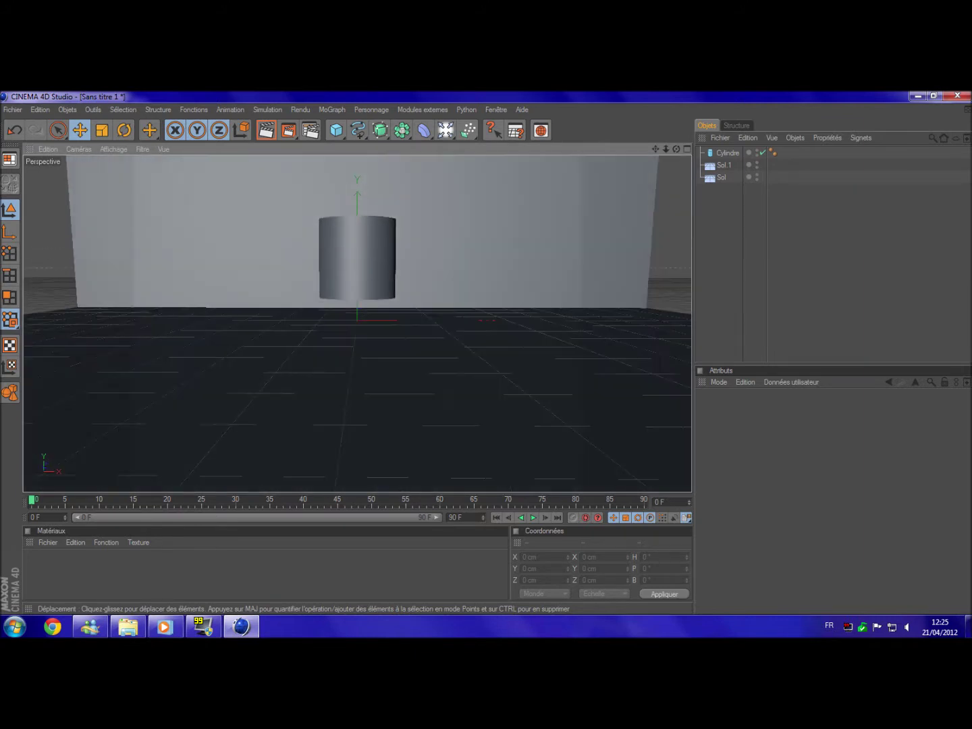
{"action": "left_click", "coordinate": [403, 249]}
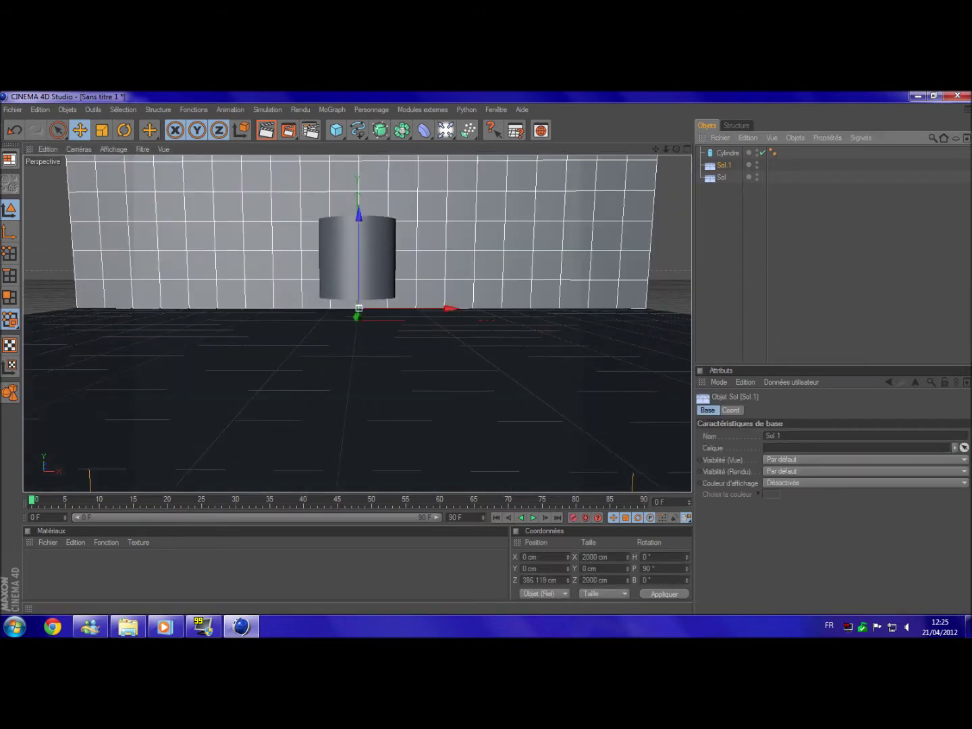
{"action": "left_click", "coordinate": [369, 251]}
{"action": "left_click_drag", "start_coordinate": [357, 163], "coordinate": [356, 155]}
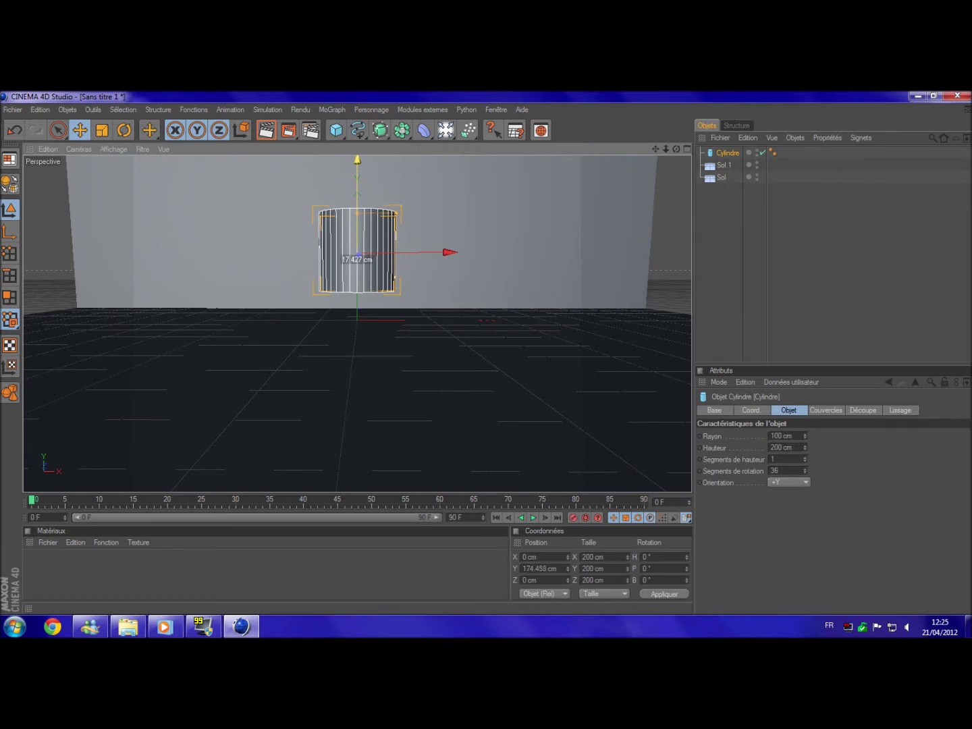
{"action": "left_click", "coordinate": [336, 130]}
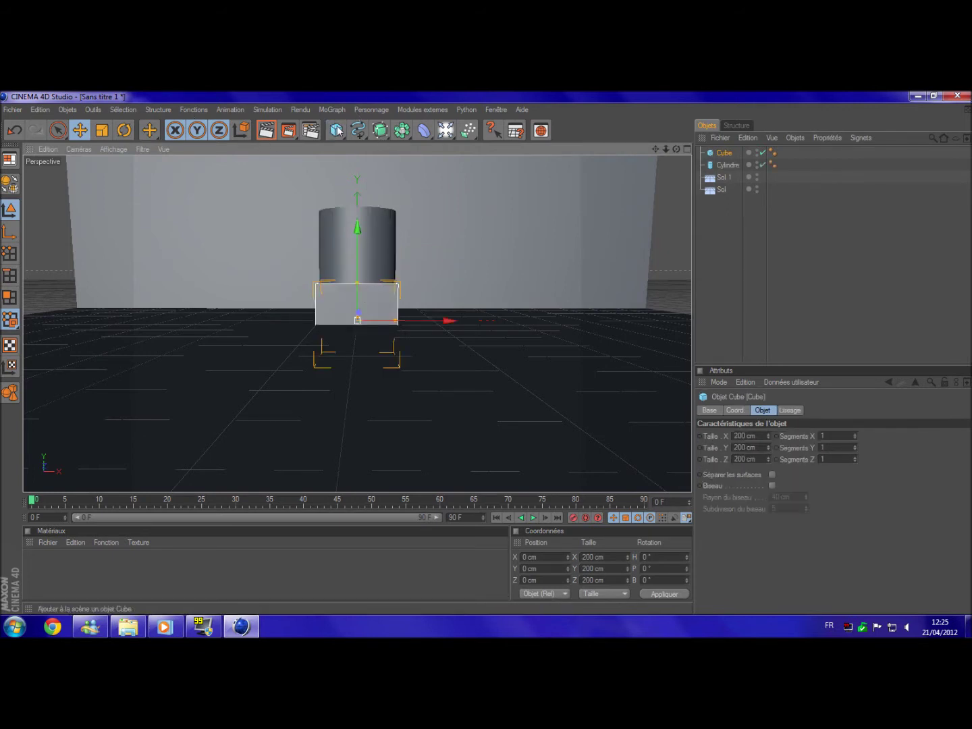
{"action": "key", "text": "ctrl+z"}
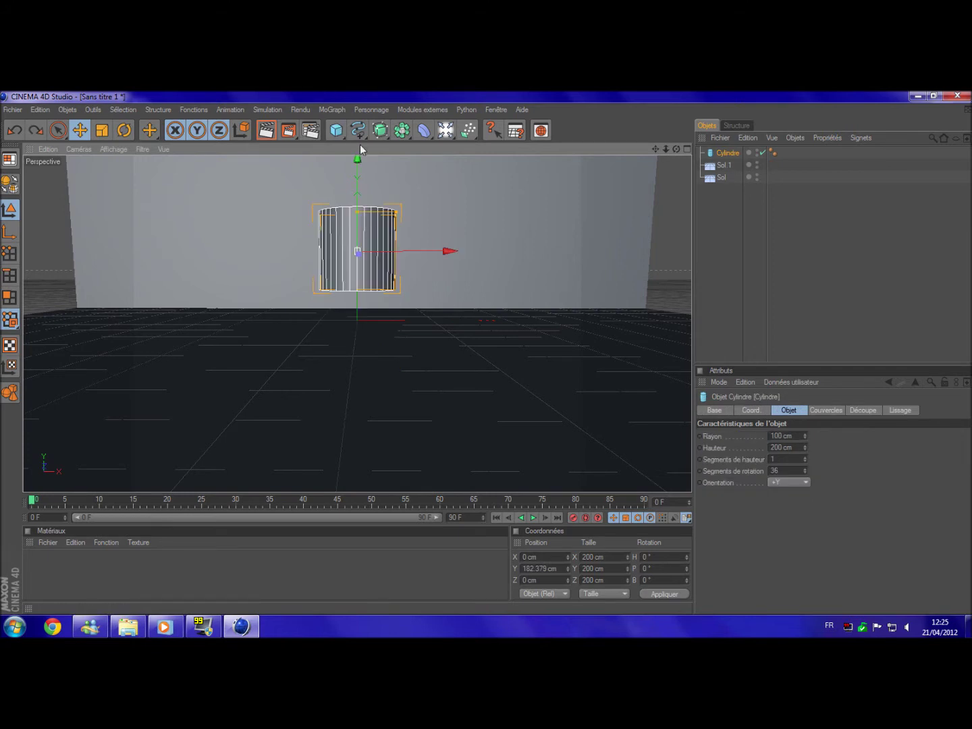
Add a sphere and lift it onto the top of the cylinder as the head.
{"action": "left_click_drag", "start_coordinate": [336, 130], "coordinate": [463, 143]}
{"action": "left_click_drag", "start_coordinate": [367, 283], "coordinate": [366, 168]}
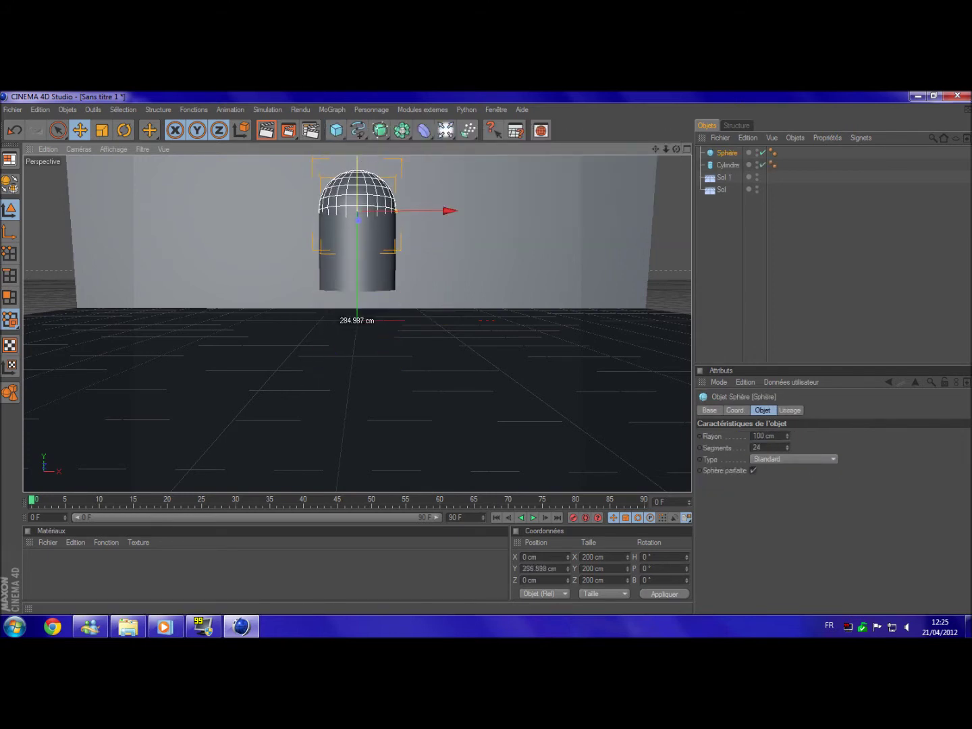
{"action": "left_click", "coordinate": [783, 323]}
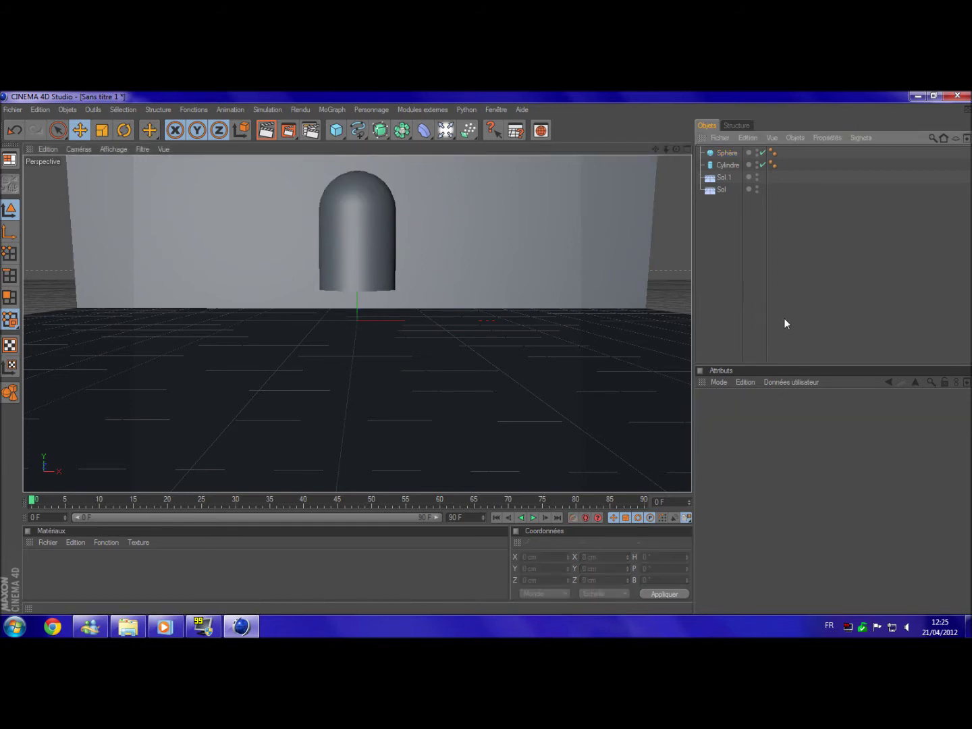
{"action": "left_click", "coordinate": [363, 191]}
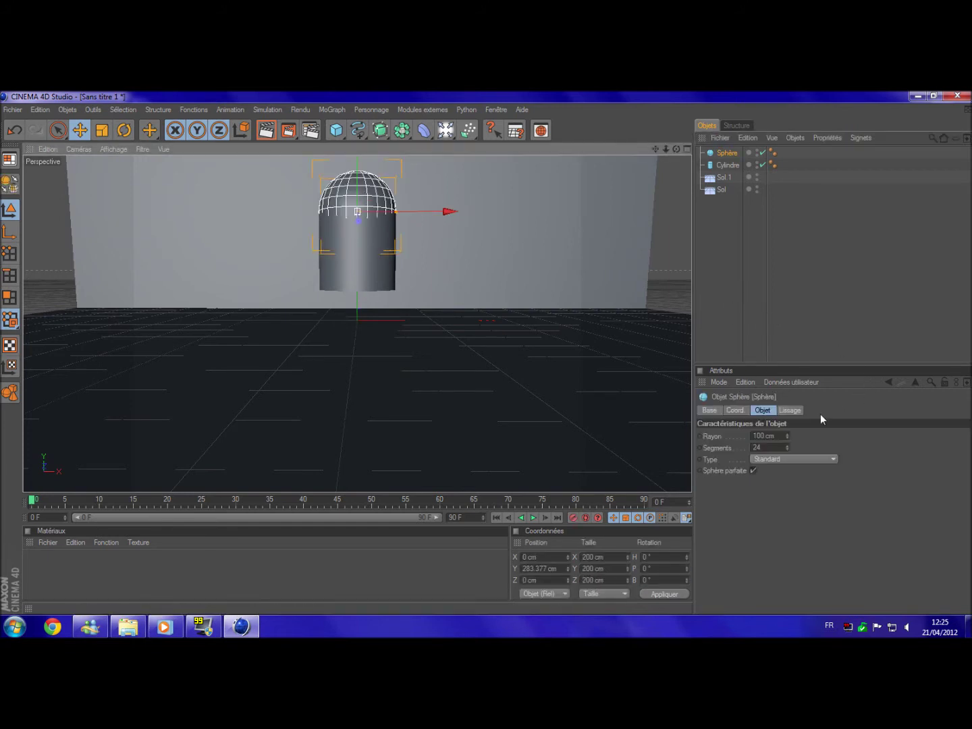
Raise the head sphere's segment count from 36 to 117 for a smoother dome.
{"action": "left_click", "coordinate": [761, 447]}
{"action": "type", "text": "36"}
{"action": "key", "text": "Return"}
{"action": "mouse_move", "coordinate": [787, 448]}
{"action": "left_mouse_down"}
{"action": "mouse_move", "coordinate": [787, 418]}
{"action": "mouse_move", "coordinate": [759, 448]}
{"action": "left_mouse_up"}
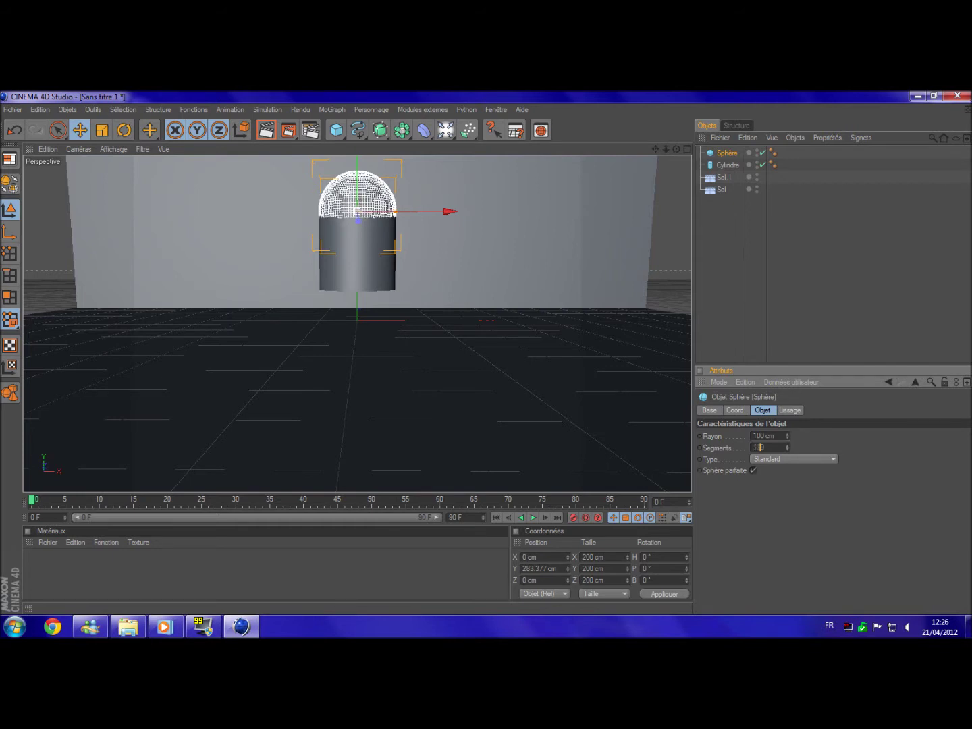
{"action": "left_click", "coordinate": [826, 289]}
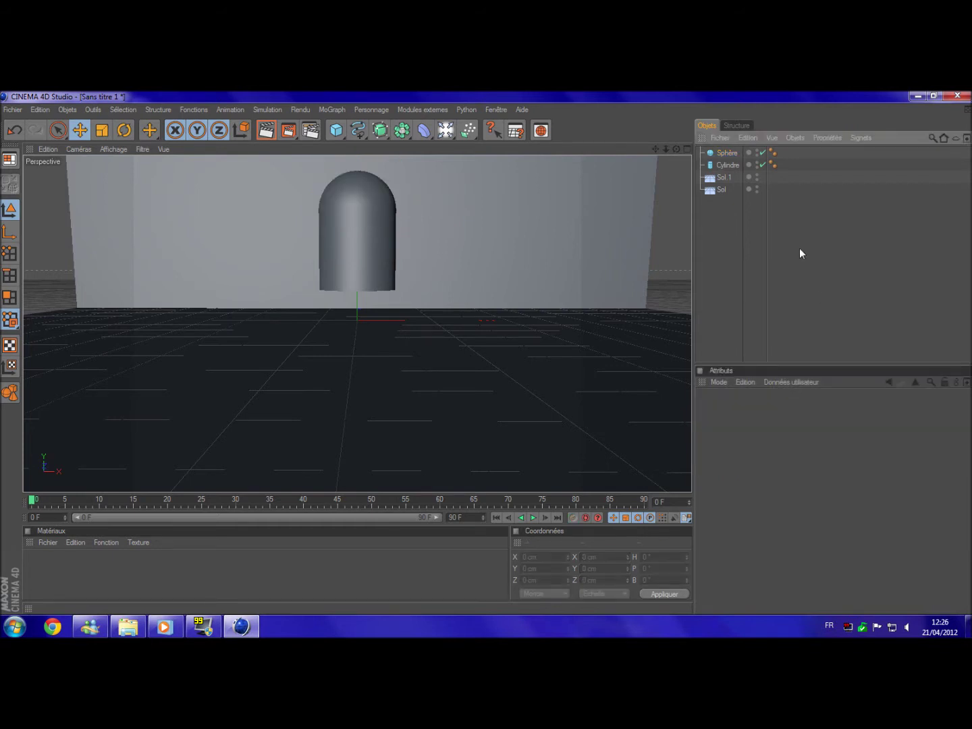
{"action": "left_click_drag", "start_coordinate": [475, 263], "coordinate": [788, 253], "text": "alt"}
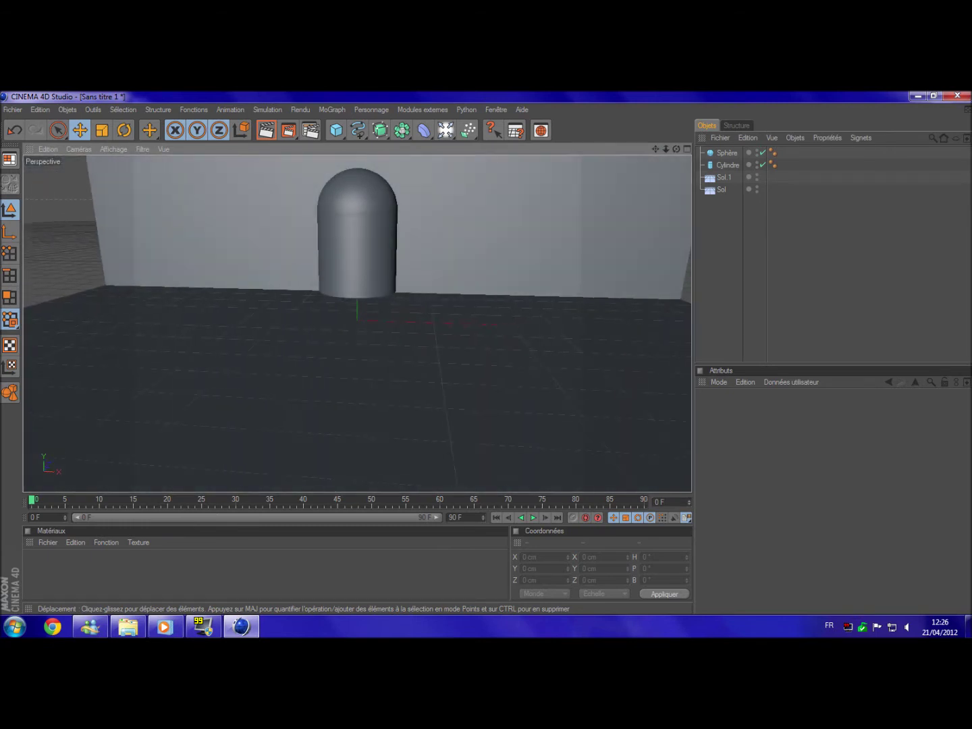
{"action": "left_click", "coordinate": [735, 153]}
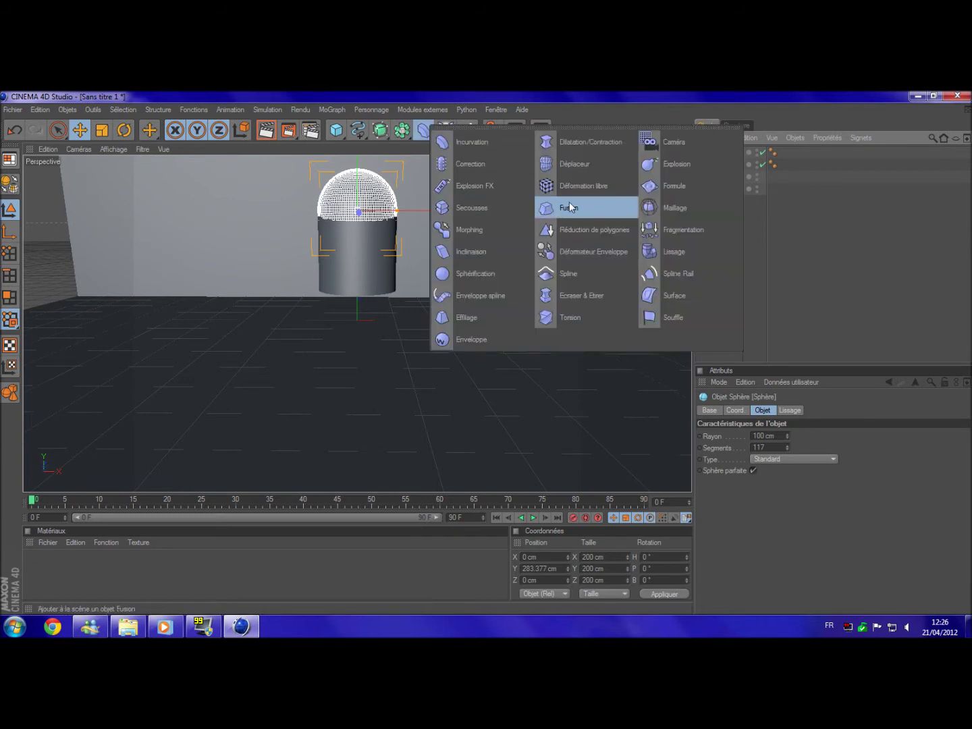
Add a Fusion deformer, parent it under the sphere and clear its intensity.
{"action": "left_click_drag", "start_coordinate": [423, 135], "coordinate": [560, 202]}
{"action": "left_click_drag", "start_coordinate": [350, 257], "coordinate": [349, 153]}
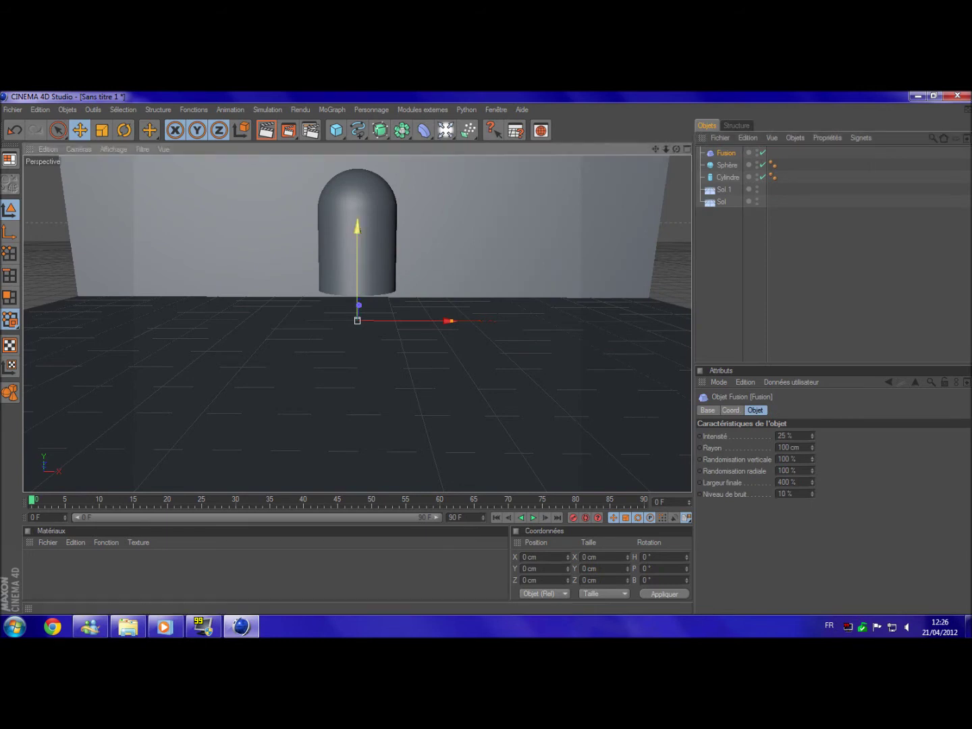
{"action": "mouse_move", "coordinate": [357, 217]}
{"action": "left_mouse_down"}
{"action": "mouse_move", "coordinate": [357, 197]}
{"action": "mouse_move", "coordinate": [357, 207]}
{"action": "left_mouse_up"}
{"action": "mouse_move", "coordinate": [593, 253]}
{"action": "left_mouse_down", "text": "alt"}
{"action": "mouse_move", "coordinate": [512, 264]}
{"action": "mouse_move", "coordinate": [594, 260]}
{"action": "left_mouse_up", "text": "alt"}
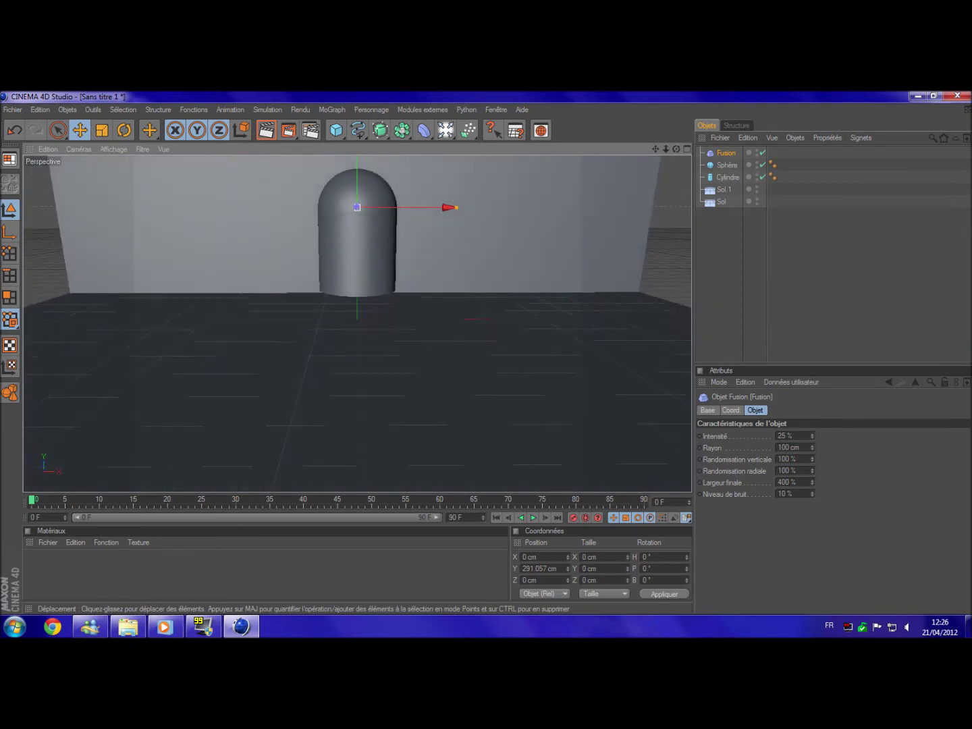
{"action": "left_click_drag", "start_coordinate": [594, 259], "coordinate": [607, 259], "text": "alt"}
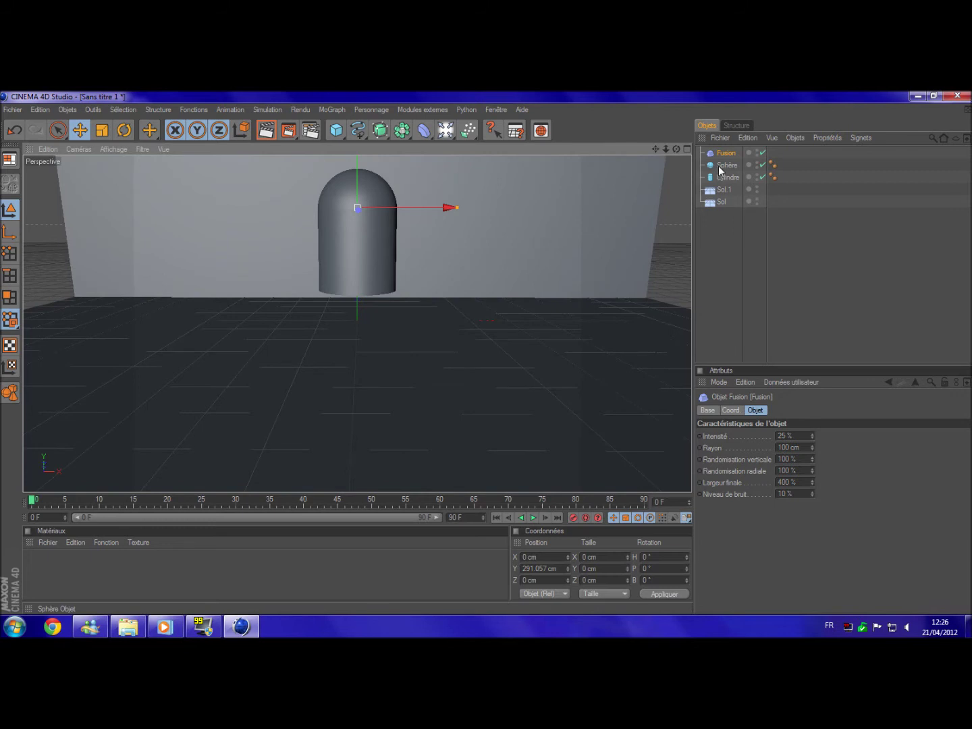
{"action": "left_click_drag", "start_coordinate": [726, 153], "coordinate": [723, 167]}
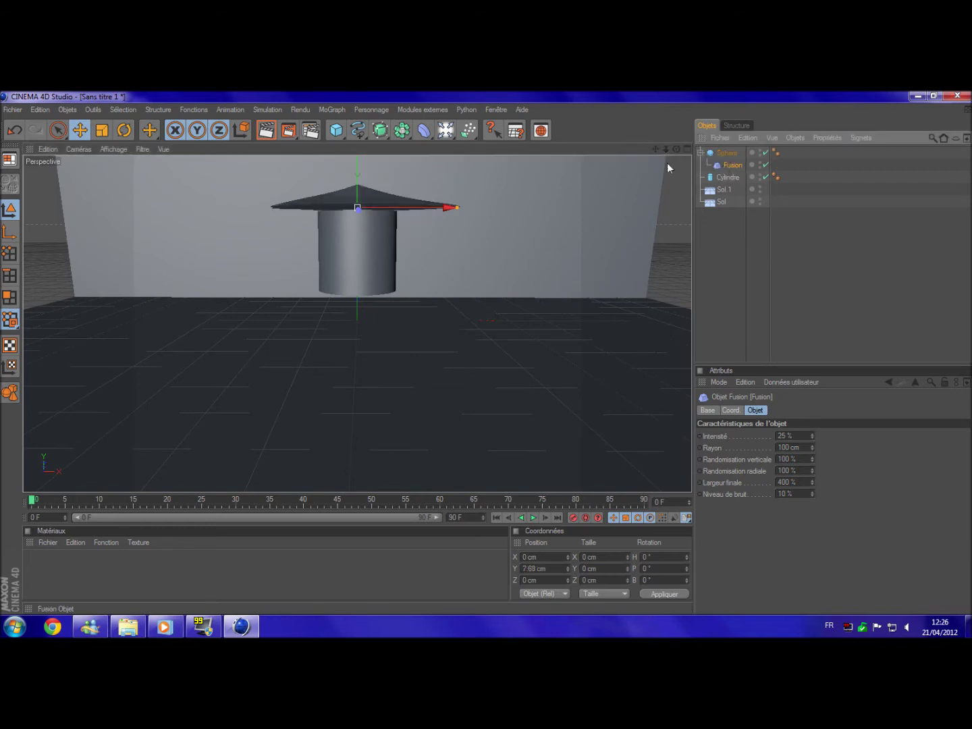
{"action": "double_click", "coordinate": [784, 436]}
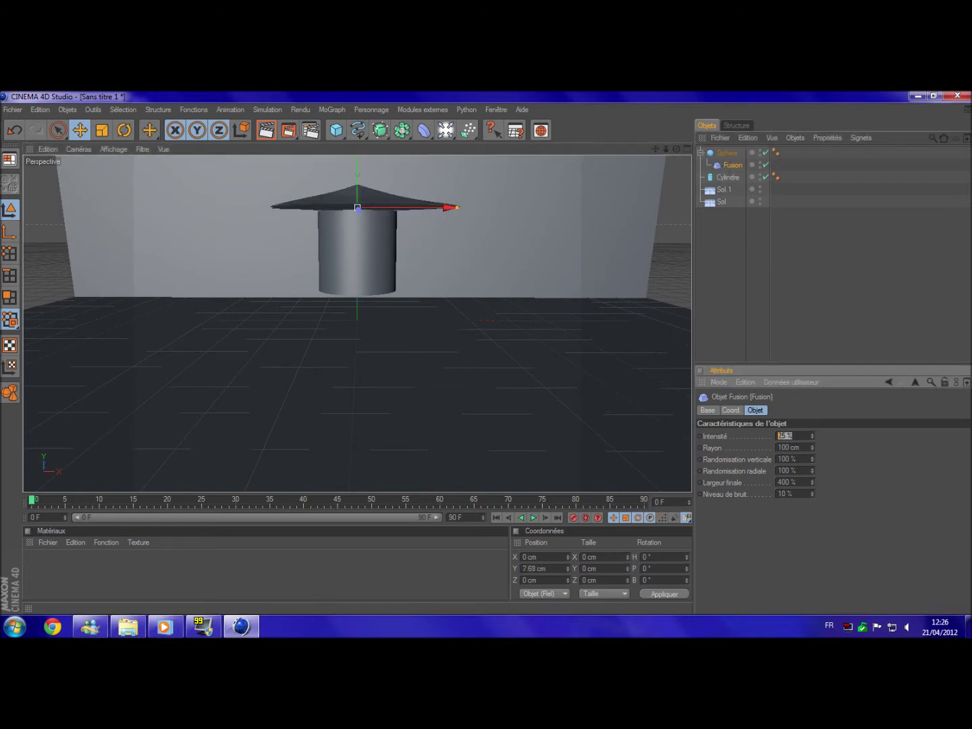
{"action": "key", "text": "BackSpace"}
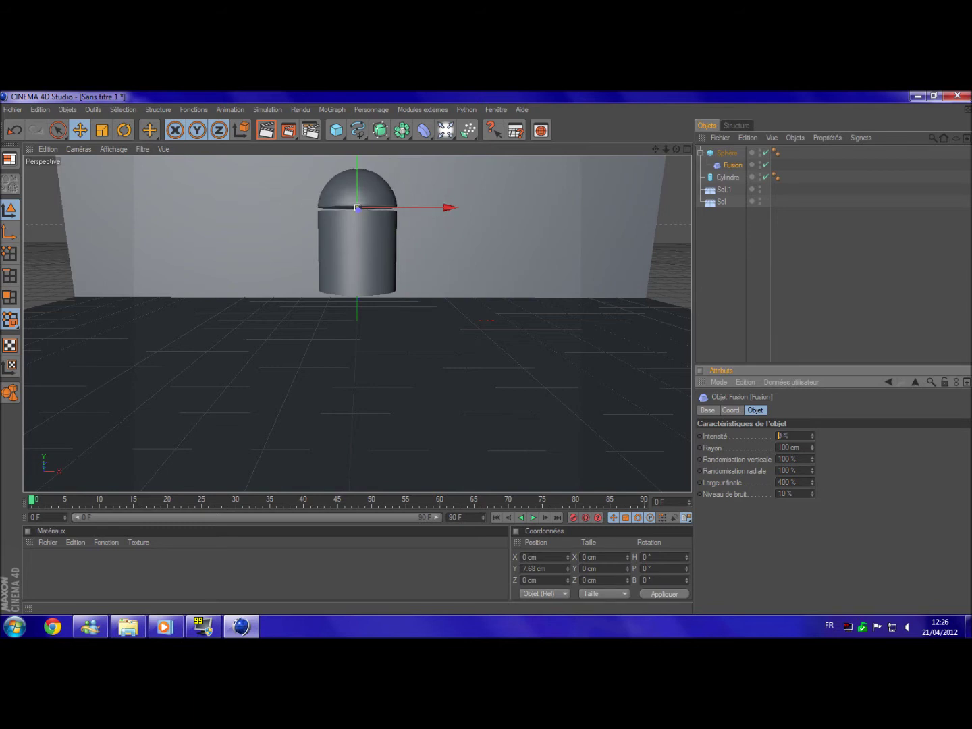
Lower the head sphere slightly to 281.896 cm on Y and collapse its children.
{"action": "left_click", "coordinate": [363, 181]}
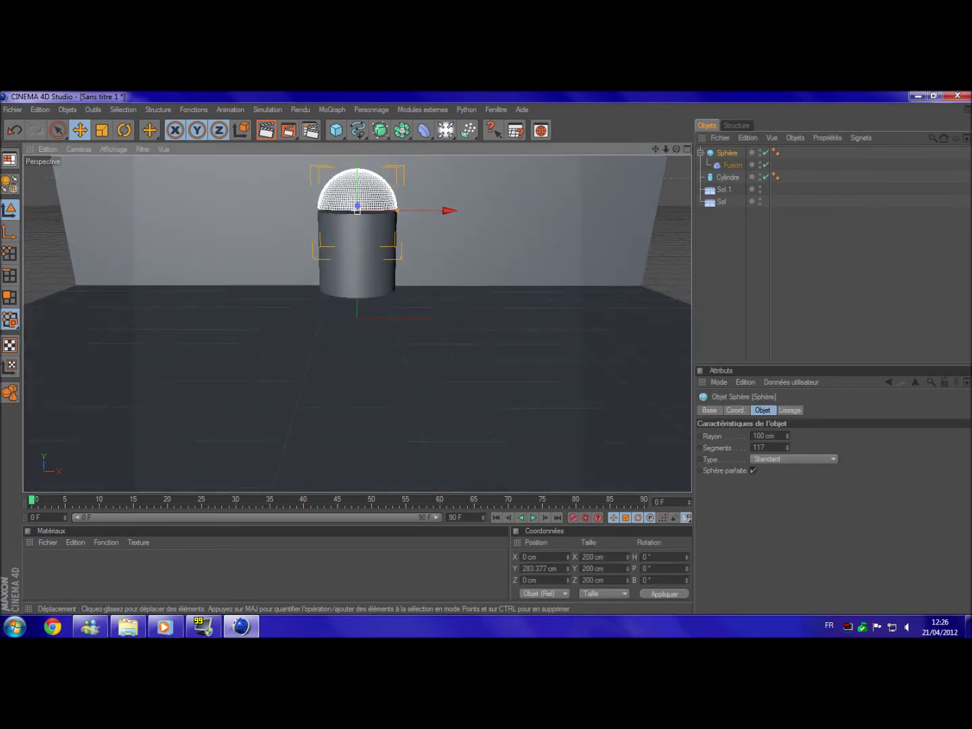
{"action": "left_click", "coordinate": [859, 229]}
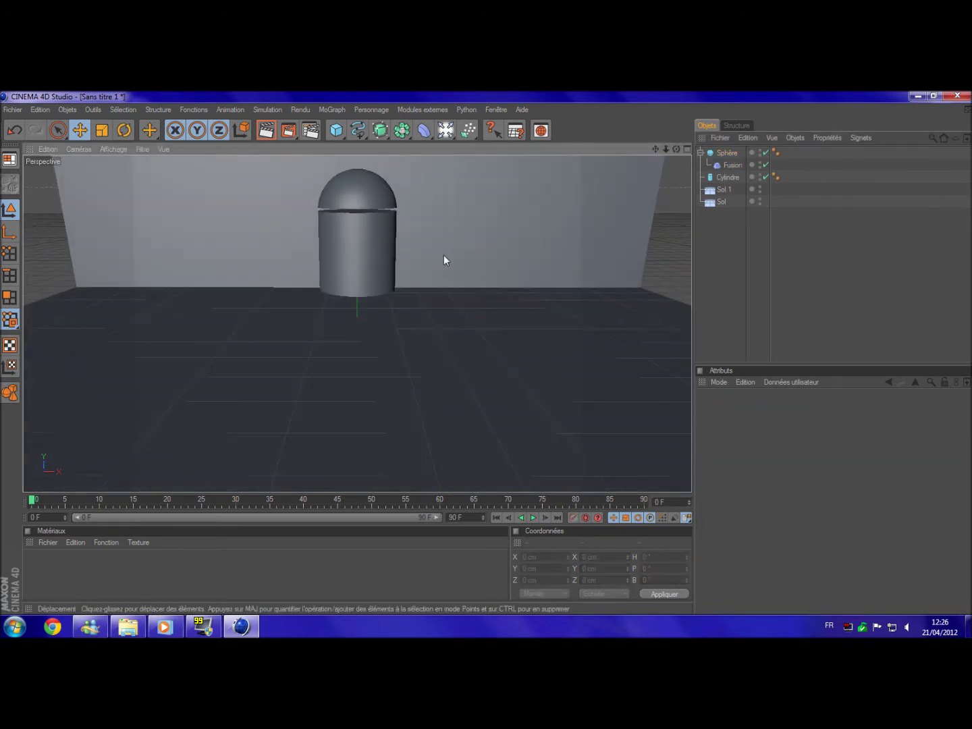
{"action": "left_click", "coordinate": [364, 193]}
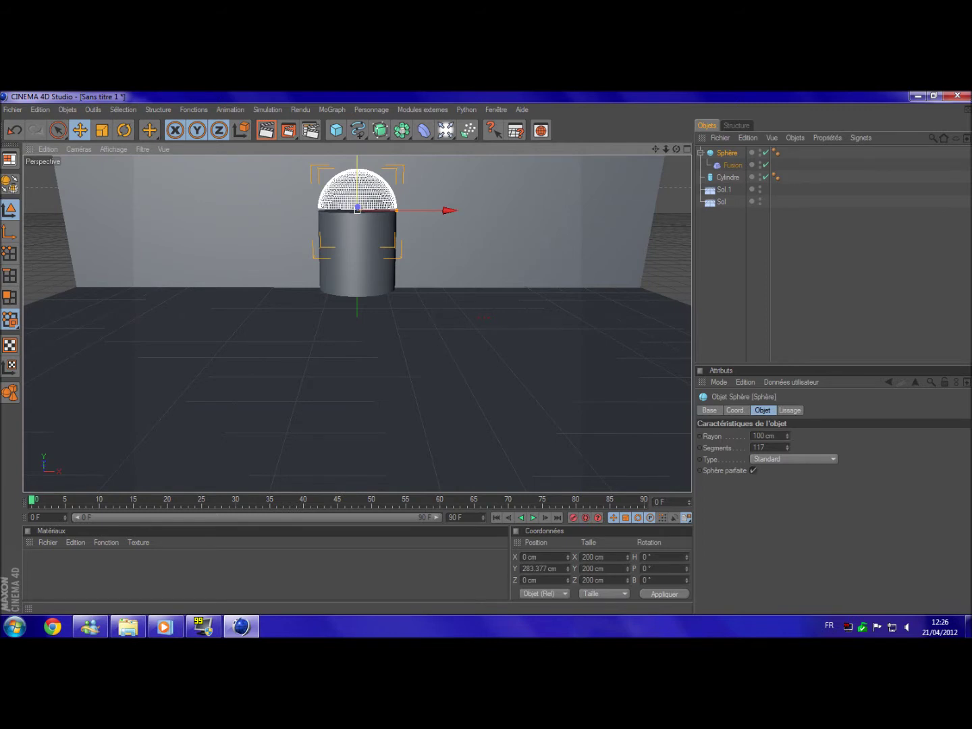
{"action": "left_click_drag", "start_coordinate": [357, 208], "coordinate": [357, 210]}
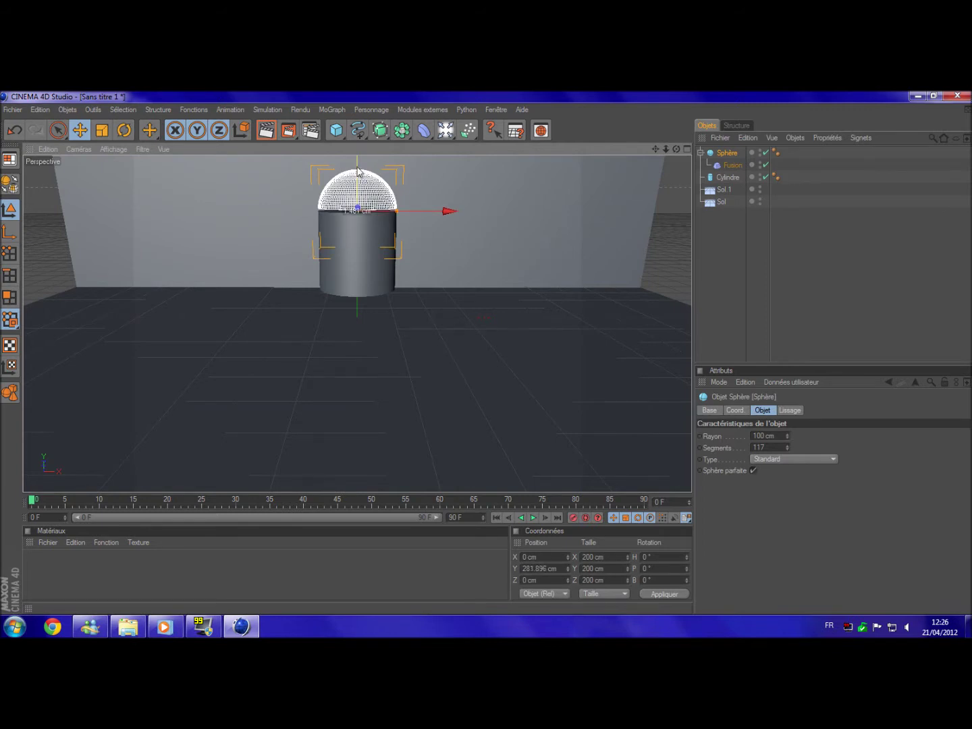
{"action": "left_click", "coordinate": [817, 290]}
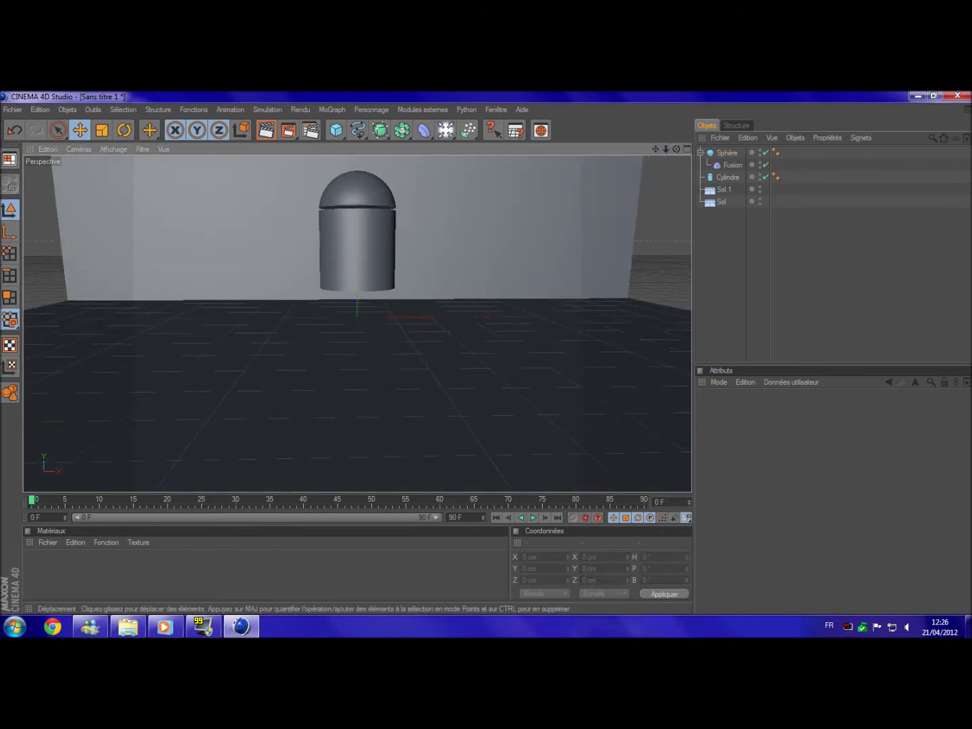
{"action": "scroll", "coordinate": [357, 323], "scroll_direction": "up", "scroll_amount": 2}
{"action": "left_click", "coordinate": [341, 192]}
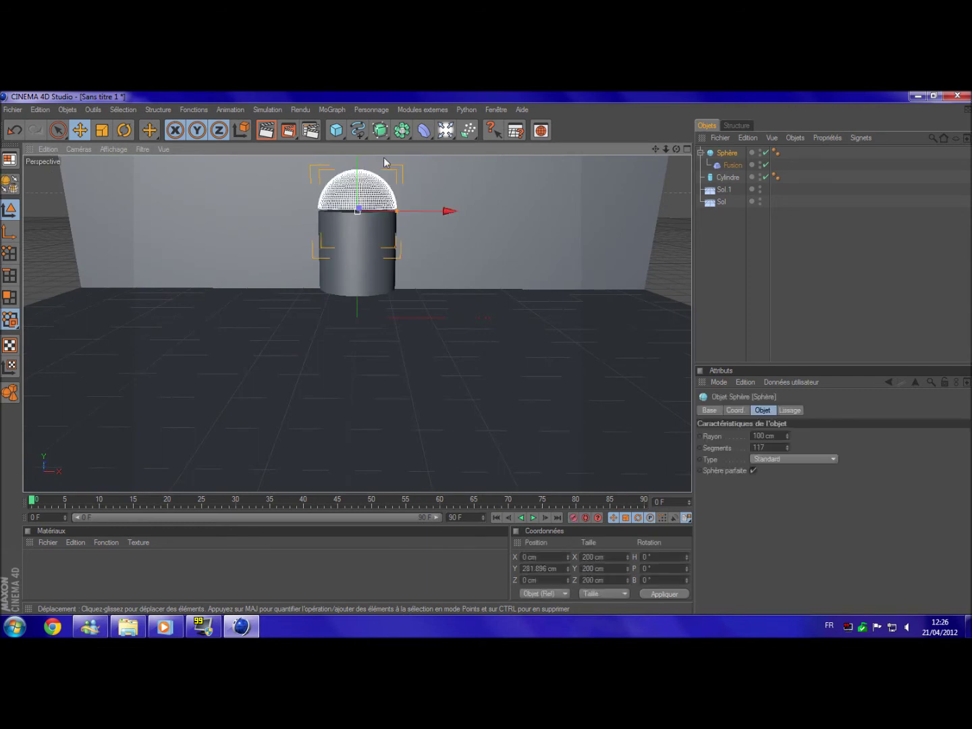
{"action": "left_click", "coordinate": [777, 238]}
{"action": "left_click", "coordinate": [701, 152]}
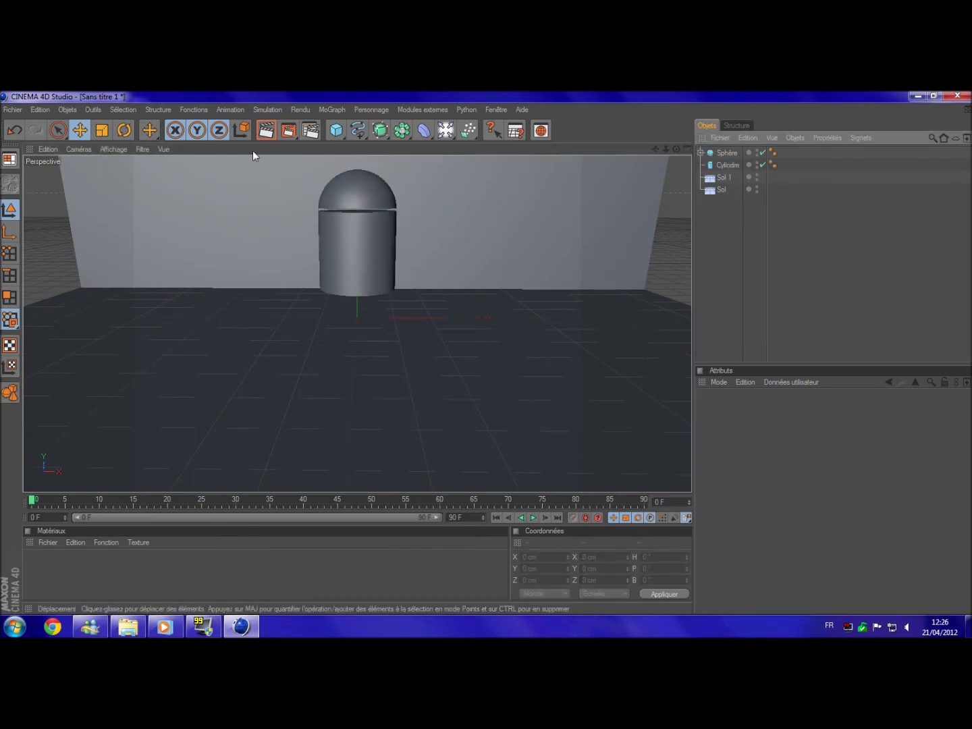
{"action": "left_click", "coordinate": [335, 130]}
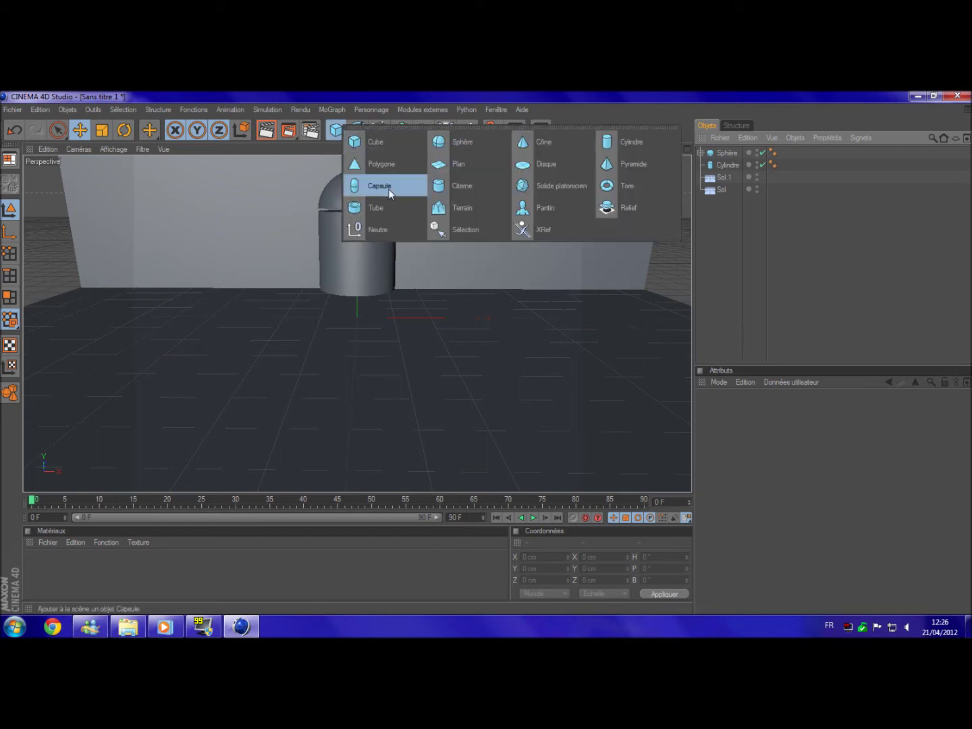
Add a 36 cm-radius capsule leg under the body at 108 cm Y, then add a null object.
{"action": "left_click", "coordinate": [389, 195]}
{"action": "left_click_drag", "start_coordinate": [357, 226], "coordinate": [357, 182]}
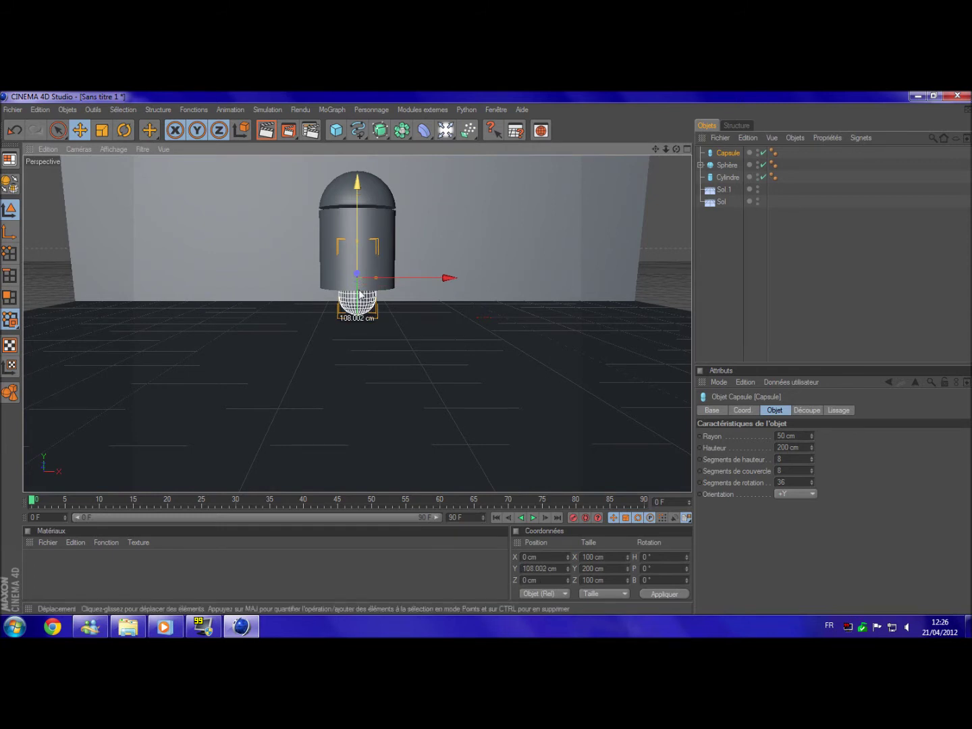
{"action": "left_click_drag", "start_coordinate": [376, 277], "coordinate": [369, 276]}
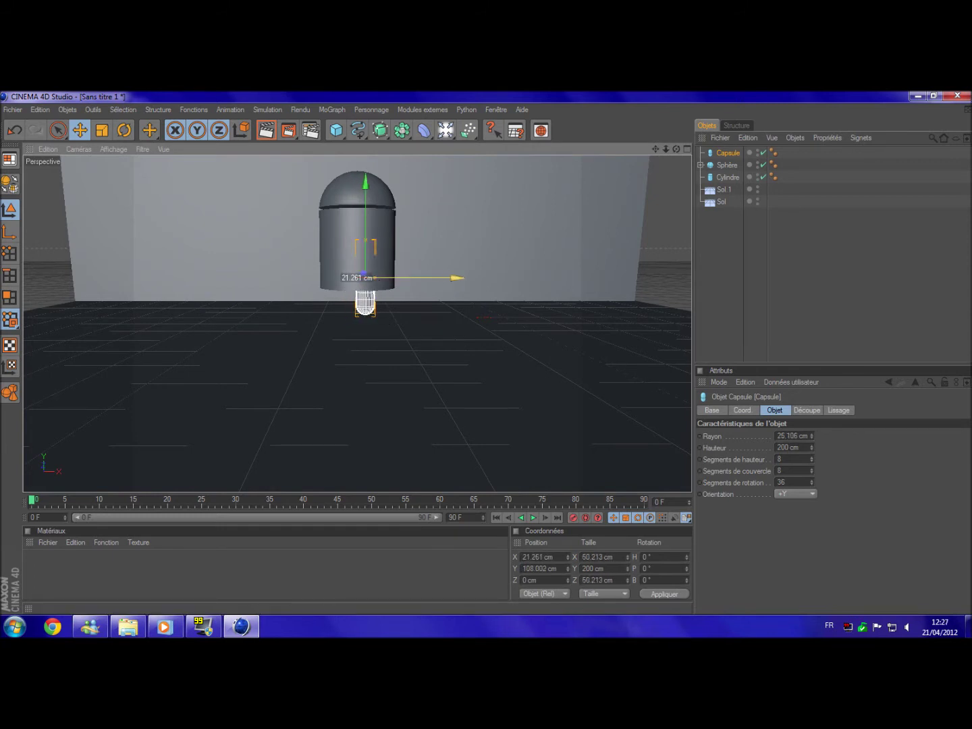
{"action": "left_click_drag", "start_coordinate": [371, 277], "coordinate": [374, 278]}
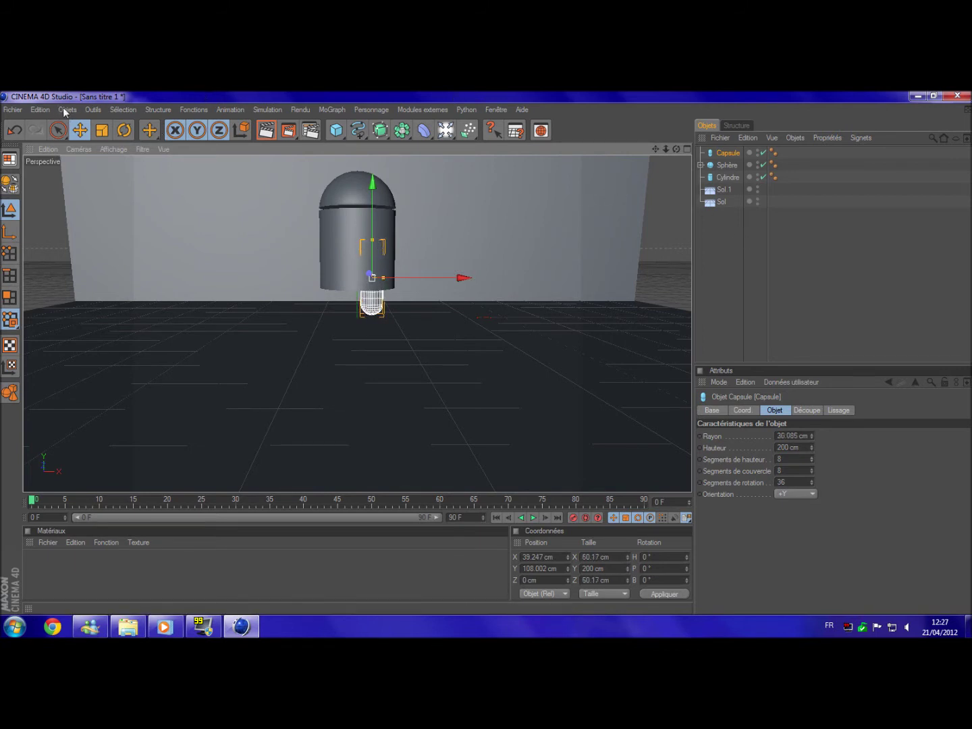
{"action": "left_click", "coordinate": [65, 110]}
{"action": "left_click", "coordinate": [77, 127]}
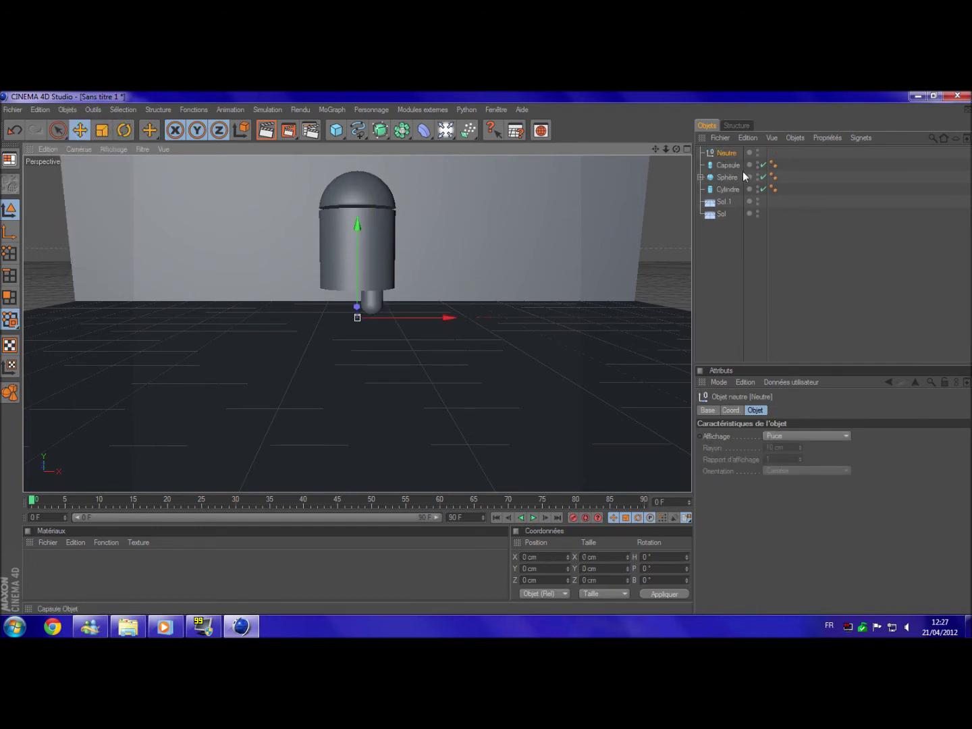
Group the sphere and cylinder under the null and nudge the cylinder body up.
{"action": "mouse_move", "coordinate": [808, 176]}
{"action": "left_mouse_down"}
{"action": "mouse_move", "coordinate": [717, 191]}
{"action": "mouse_move", "coordinate": [725, 155]}
{"action": "left_mouse_up"}
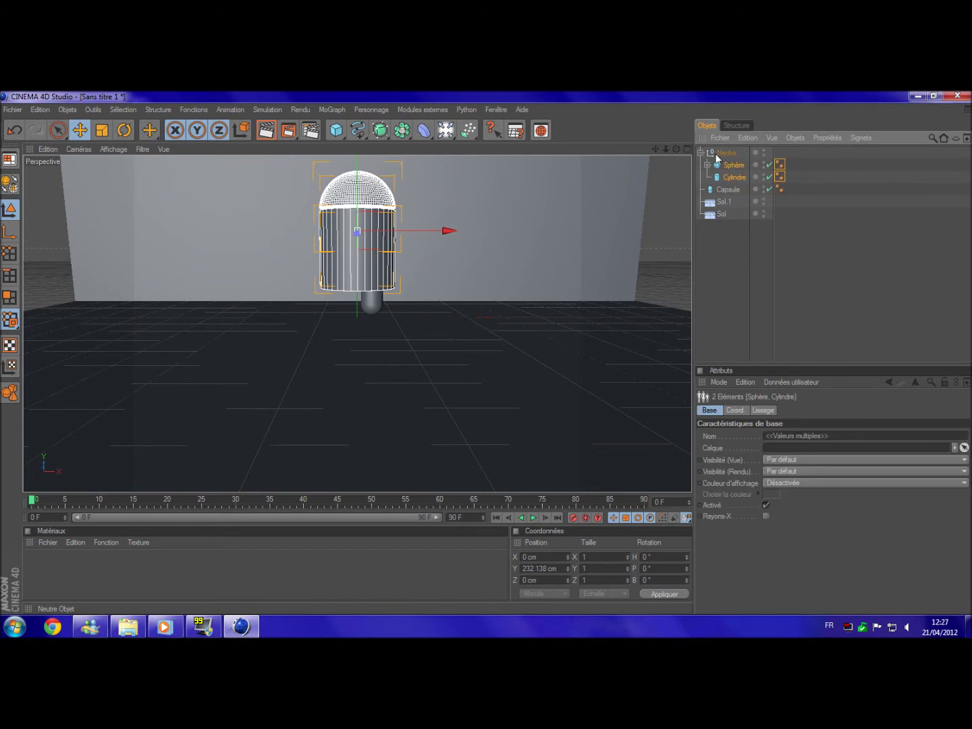
{"action": "left_click", "coordinate": [699, 152]}
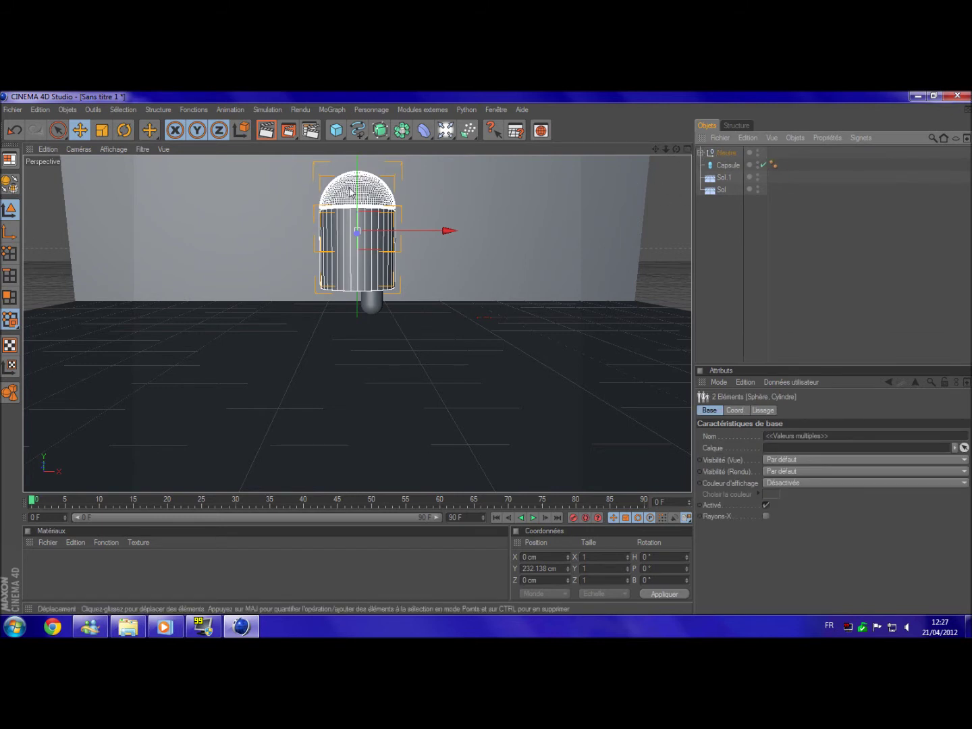
{"action": "left_click", "coordinate": [721, 252]}
{"action": "left_click", "coordinate": [374, 208]}
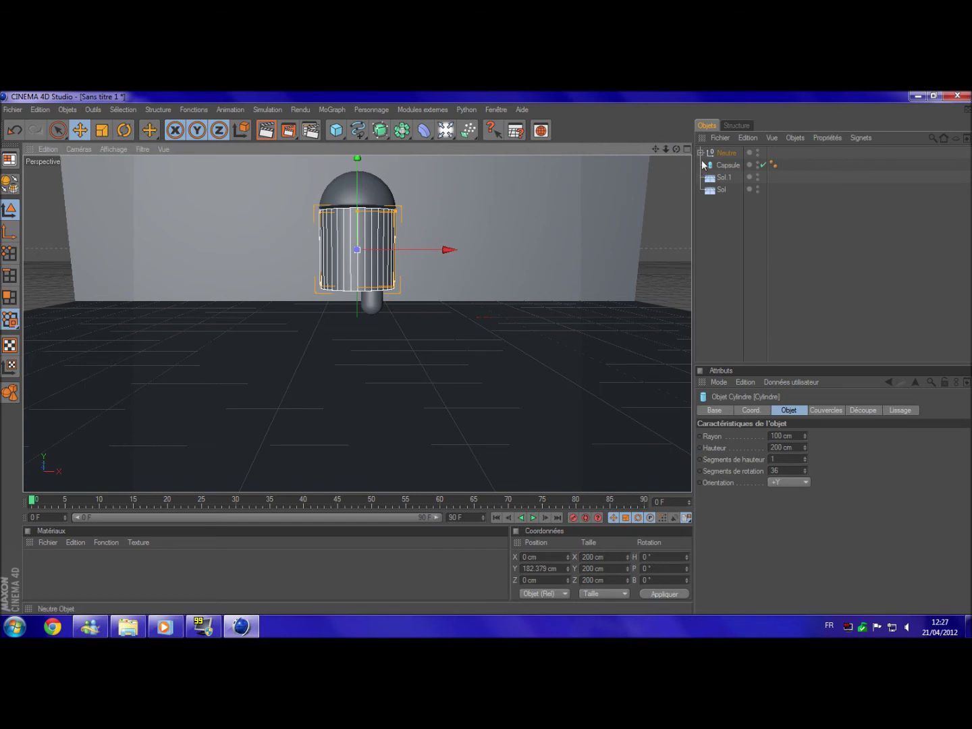
{"action": "mouse_move", "coordinate": [357, 181]}
{"action": "left_mouse_down"}
{"action": "mouse_move", "coordinate": [357, 169]}
{"action": "mouse_move", "coordinate": [358, 184]}
{"action": "left_mouse_up"}
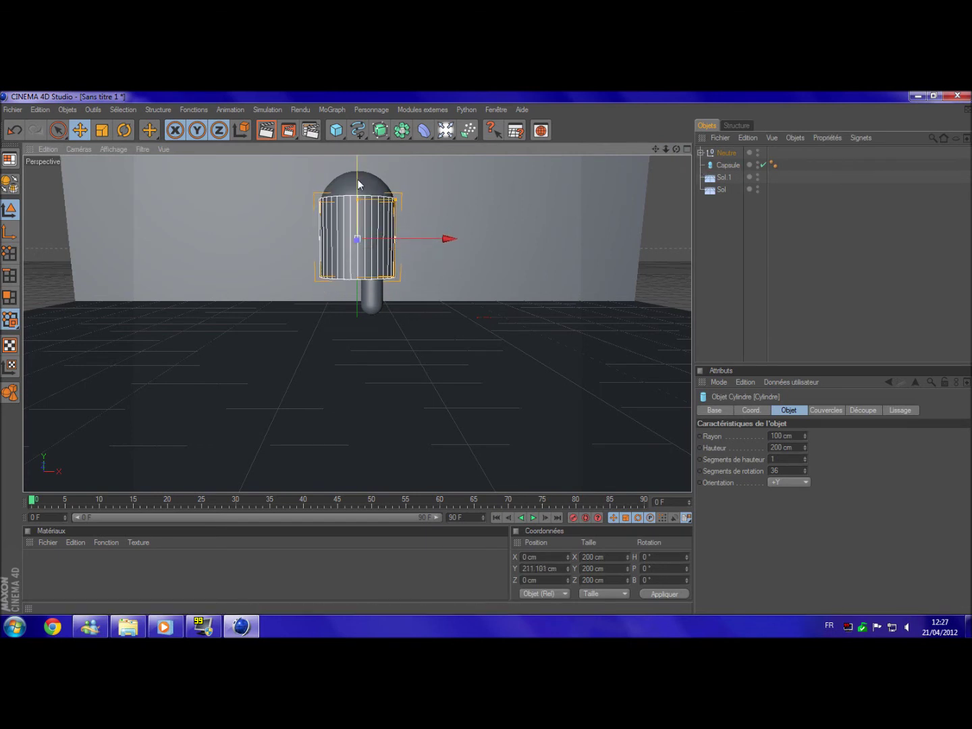
{"action": "left_click", "coordinate": [817, 291]}
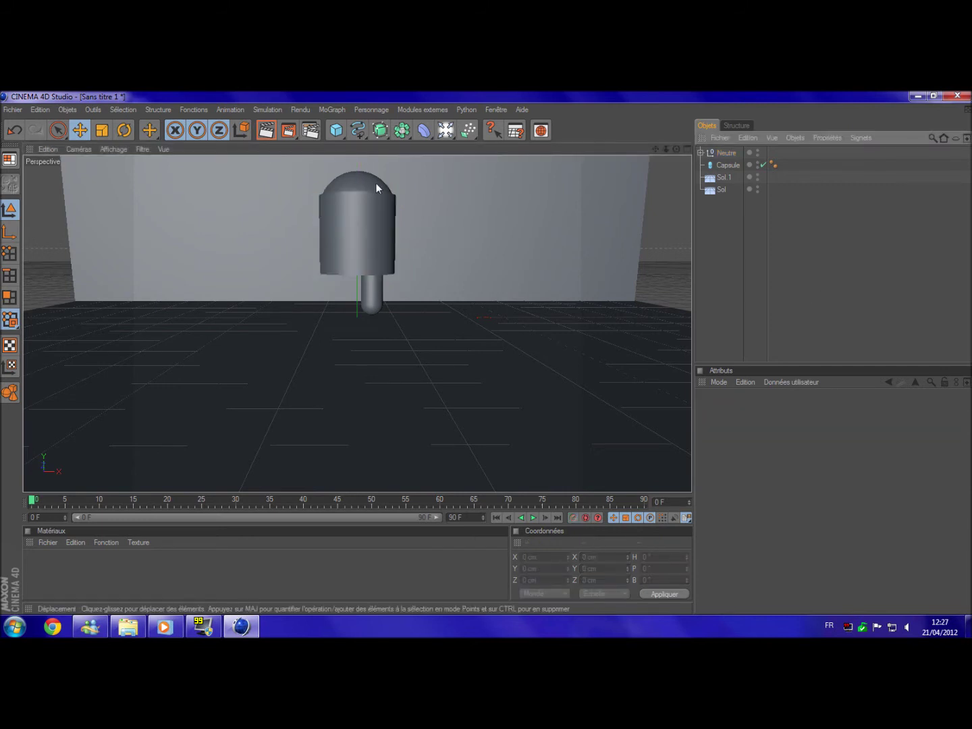
Raise the dome to 323.877 cm Y, leaving a thin gap above the body.
{"action": "left_click_drag", "start_coordinate": [376, 183], "coordinate": [398, 215], "text": "alt"}
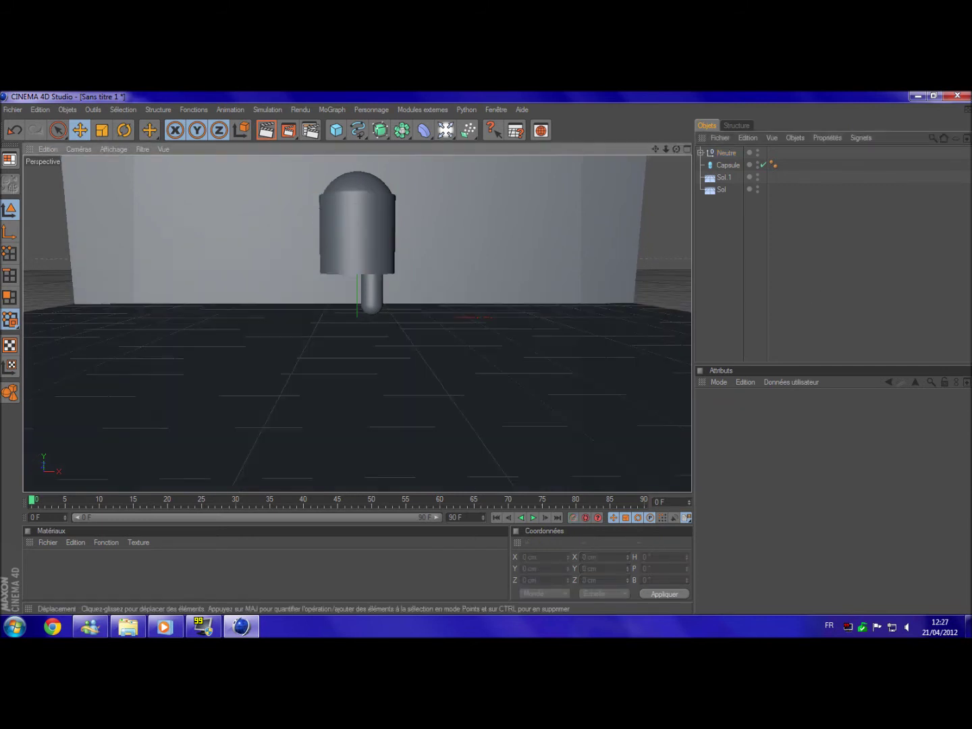
{"action": "left_click", "coordinate": [364, 184]}
{"action": "left_click_drag", "start_coordinate": [350, 183], "coordinate": [351, 167]}
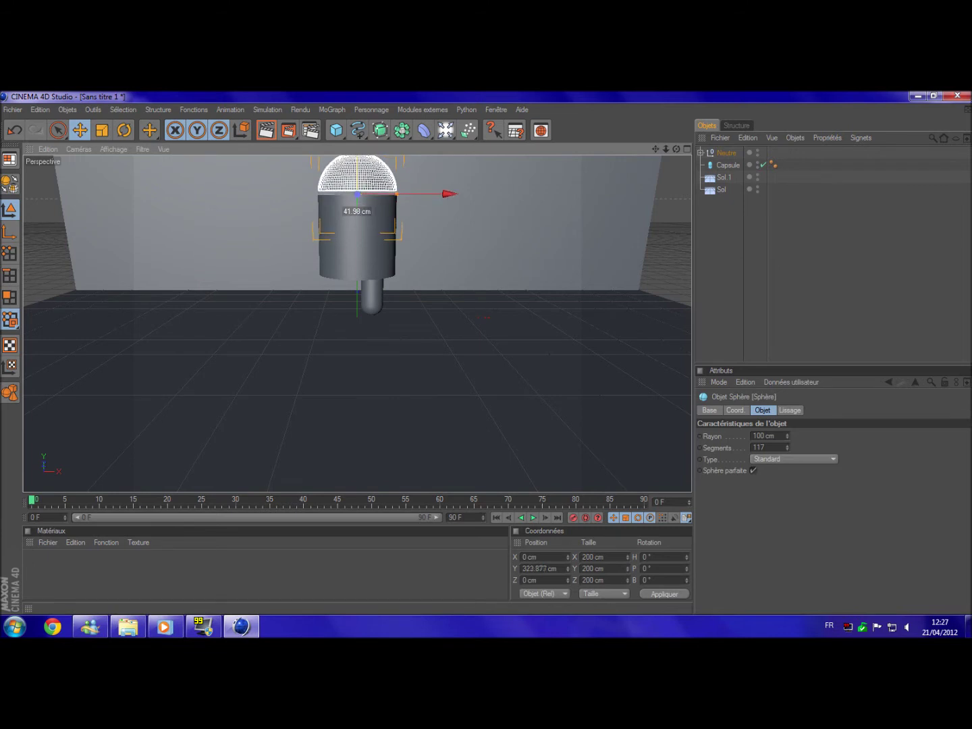
{"action": "left_click", "coordinate": [465, 222]}
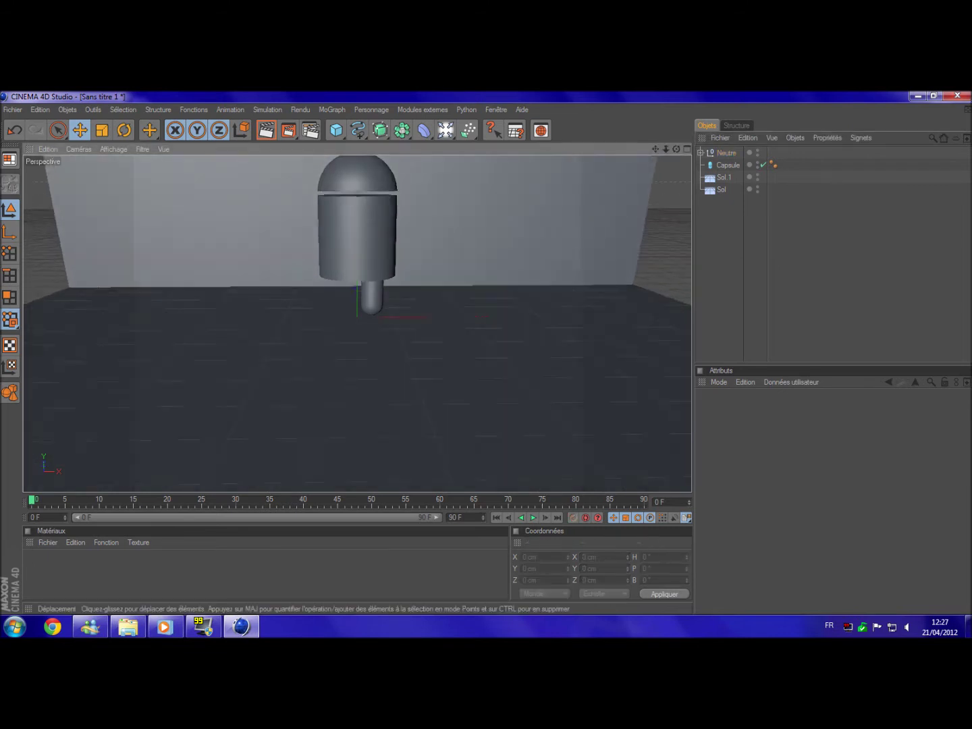
{"action": "left_click", "coordinate": [357, 173]}
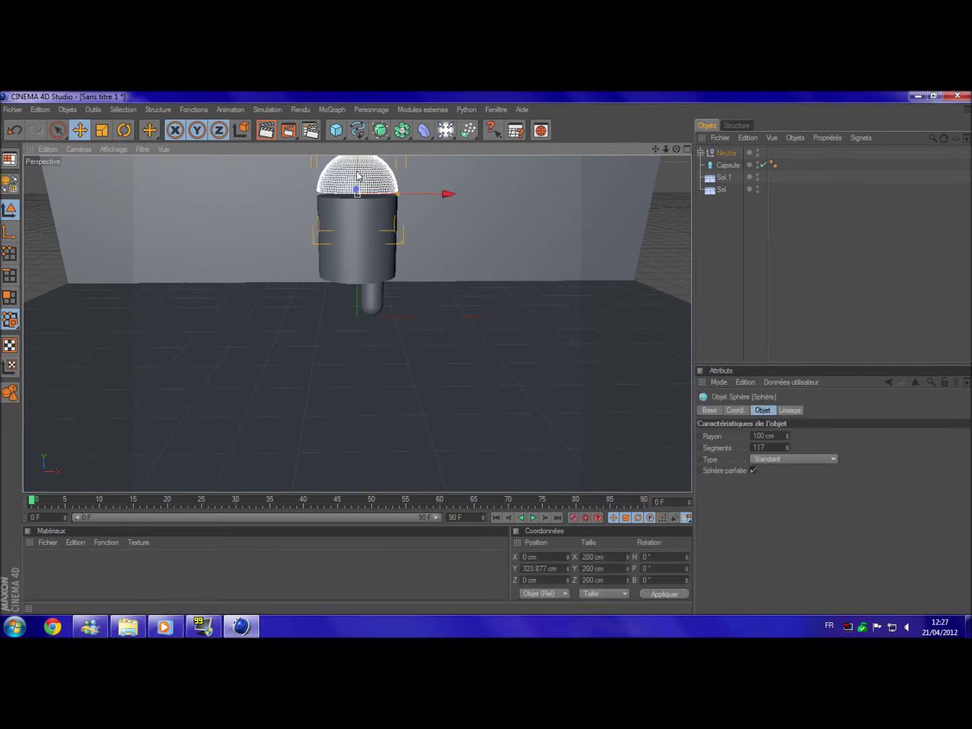
{"action": "left_click", "coordinate": [614, 270]}
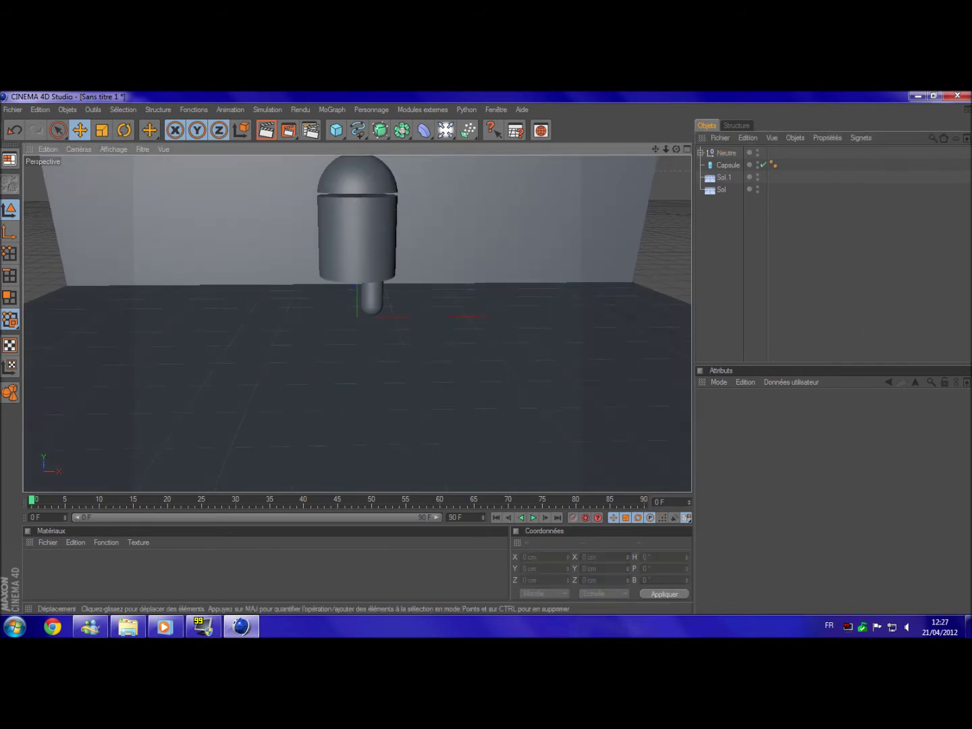
{"action": "left_click", "coordinate": [371, 301]}
Copy the leg capsule and place the copy to the left as a second leg.
{"action": "key", "text": "ctrl+c"}
{"action": "key", "text": "ctrl+v"}
{"action": "left_click_drag", "start_coordinate": [431, 282], "coordinate": [396, 282]}
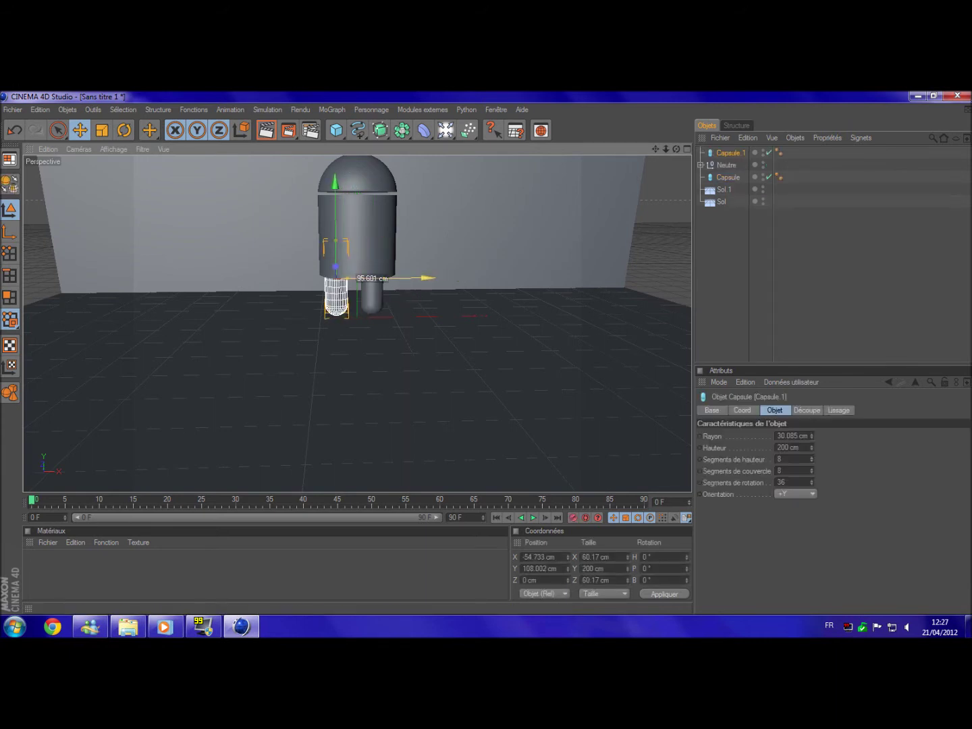
{"action": "left_click", "coordinate": [757, 285]}
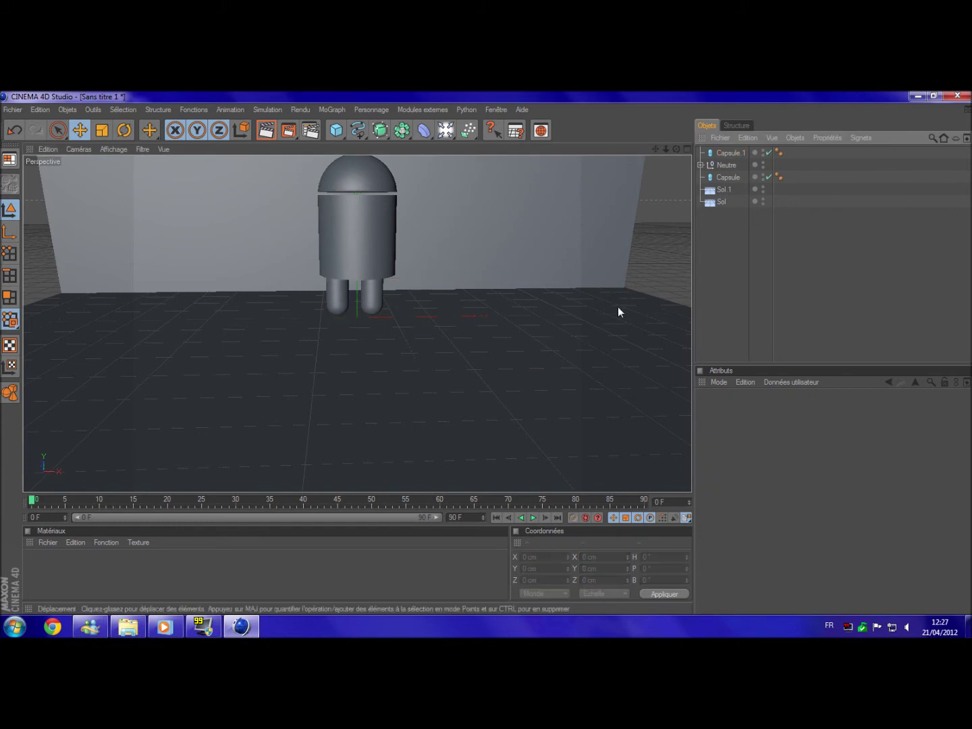
{"action": "left_click_drag", "start_coordinate": [625, 304], "coordinate": [448, 301], "text": "alt"}
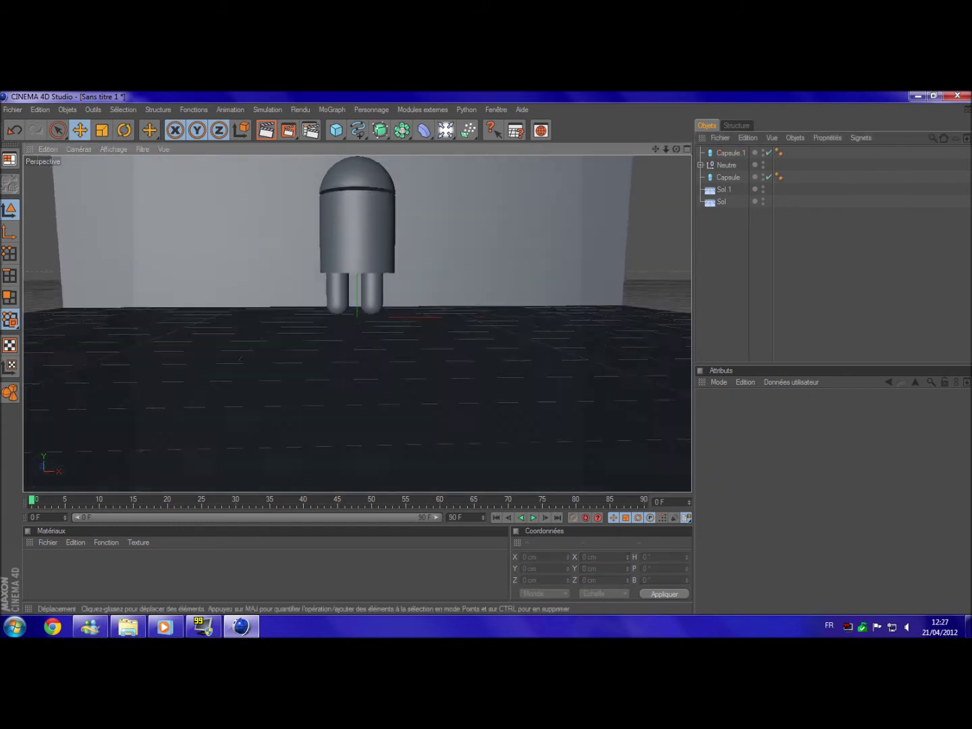
{"action": "left_click", "coordinate": [385, 290]}
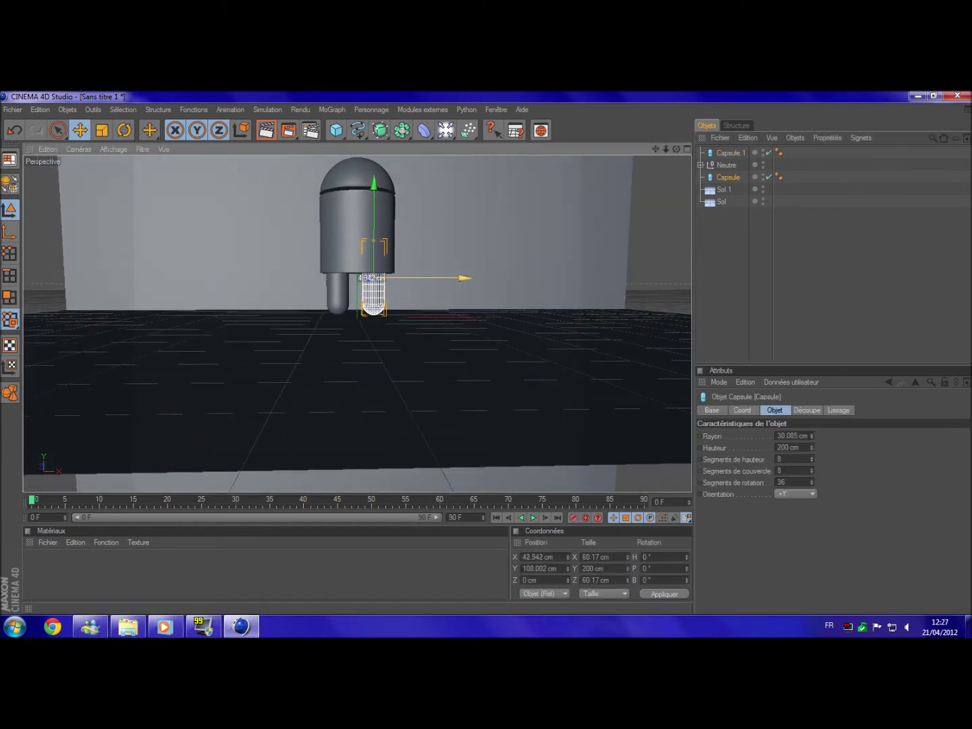
{"action": "left_click", "coordinate": [550, 280]}
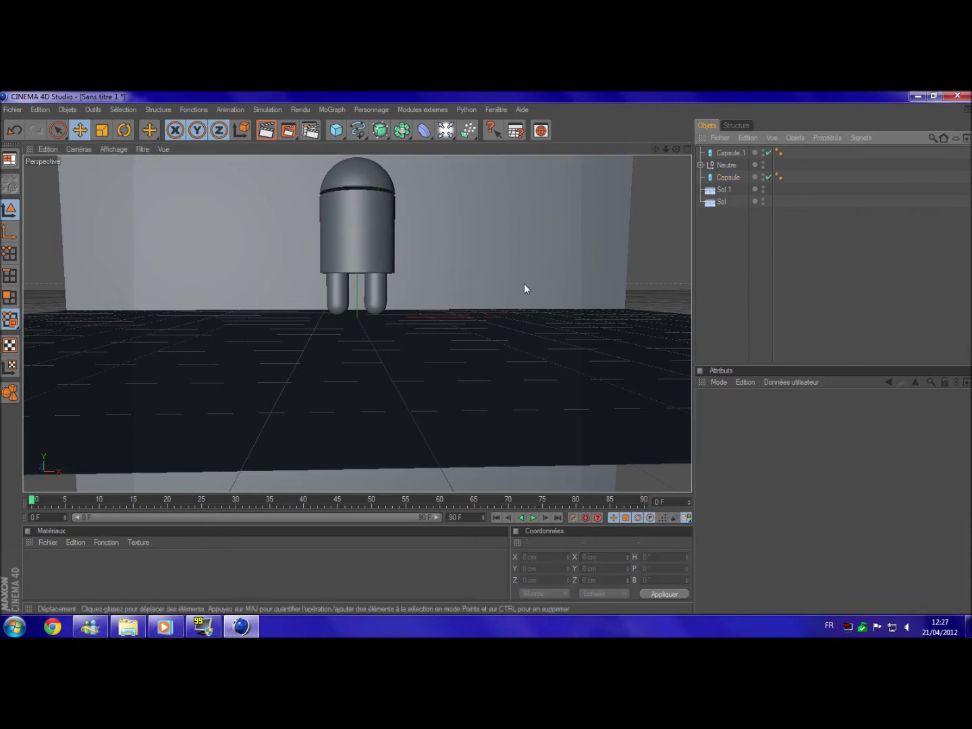
{"action": "left_click_drag", "start_coordinate": [551, 283], "coordinate": [404, 297], "text": "alt"}
{"action": "left_click", "coordinate": [378, 303]}
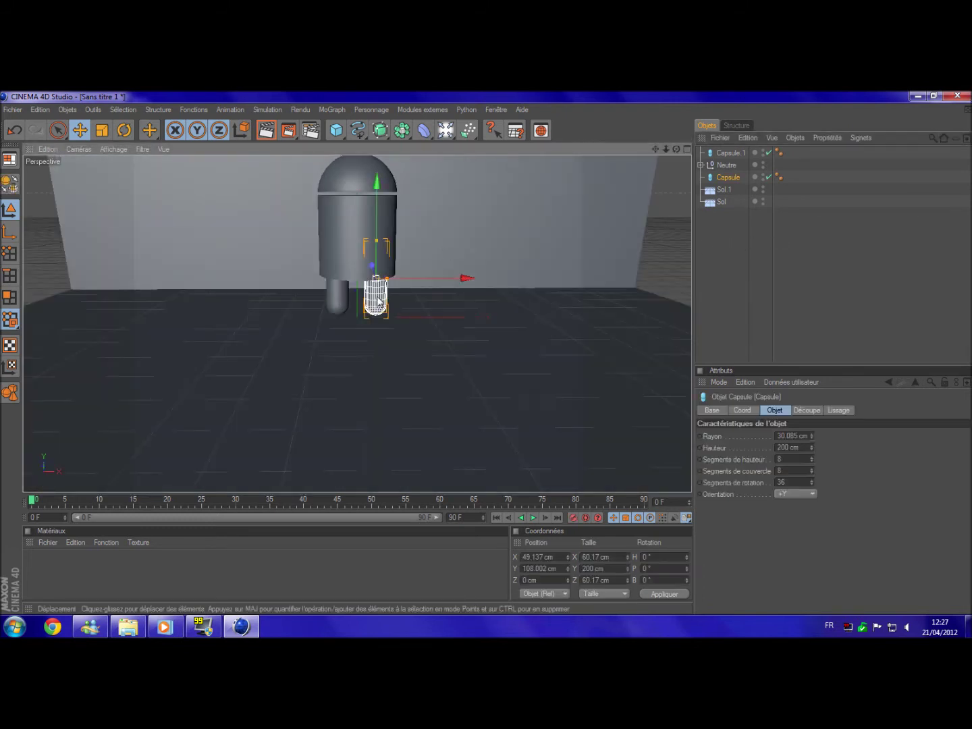
Duplicate a capsule into a 185.435 cm-tall arm beside the body at 135.668 cm X.
{"action": "key", "text": "ctrl+c"}
{"action": "key", "text": "ctrl+v"}
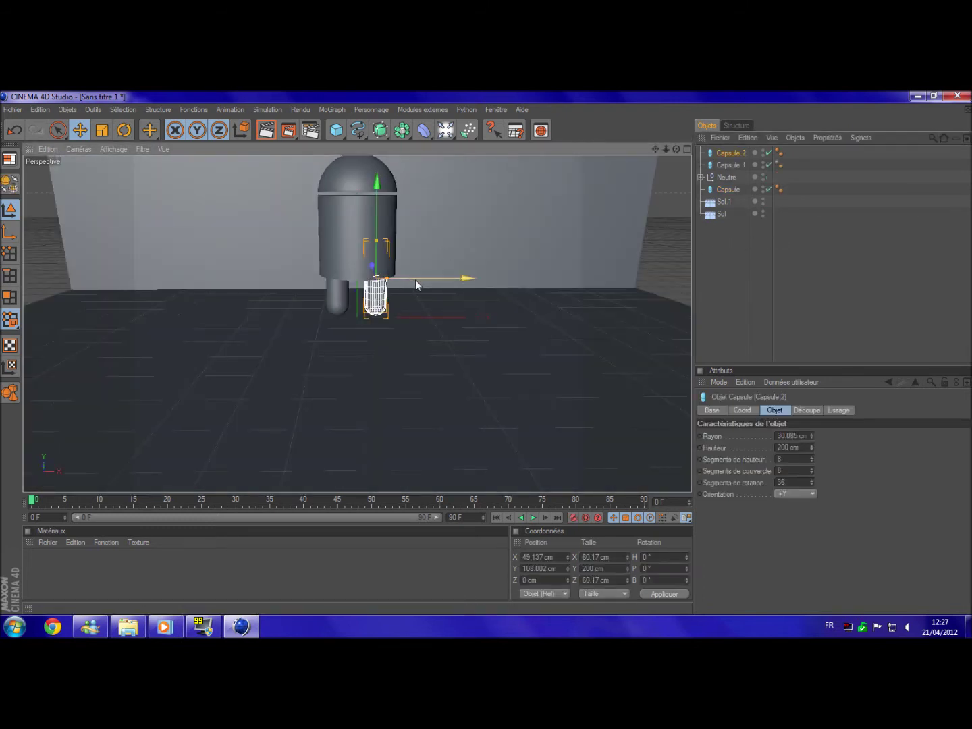
{"action": "left_click_drag", "start_coordinate": [378, 216], "coordinate": [377, 170]}
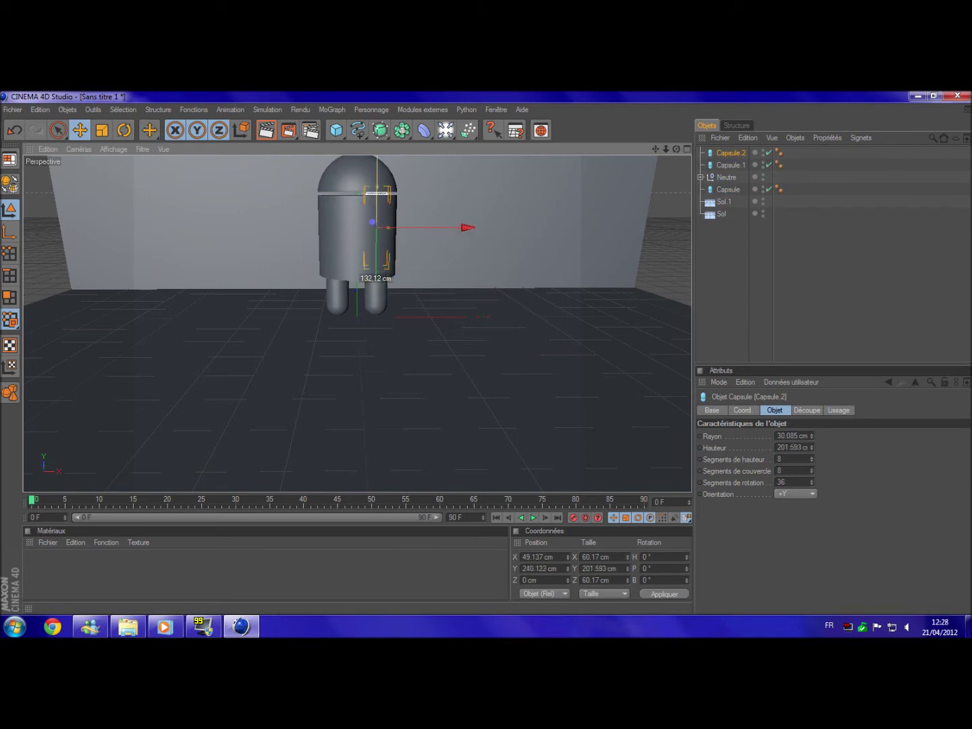
{"action": "mouse_move", "coordinate": [420, 229]}
{"action": "left_mouse_down"}
{"action": "mouse_move", "coordinate": [443, 228]}
{"action": "mouse_move", "coordinate": [413, 234]}
{"action": "left_mouse_up"}
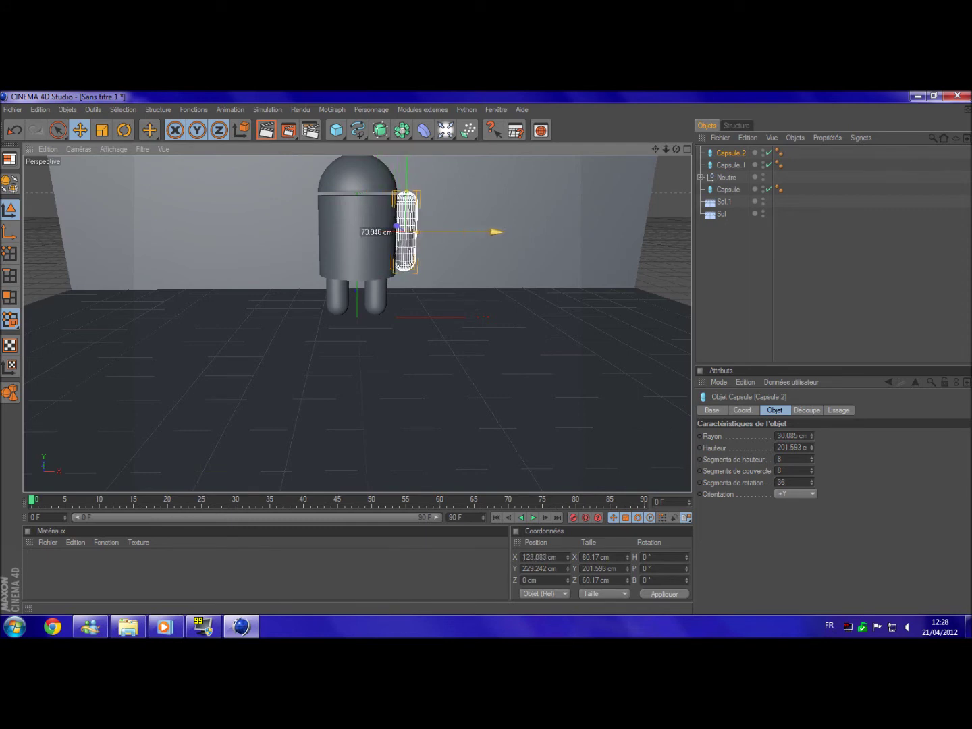
{"action": "left_click_drag", "start_coordinate": [411, 165], "coordinate": [412, 174]}
{"action": "left_click", "coordinate": [489, 294]}
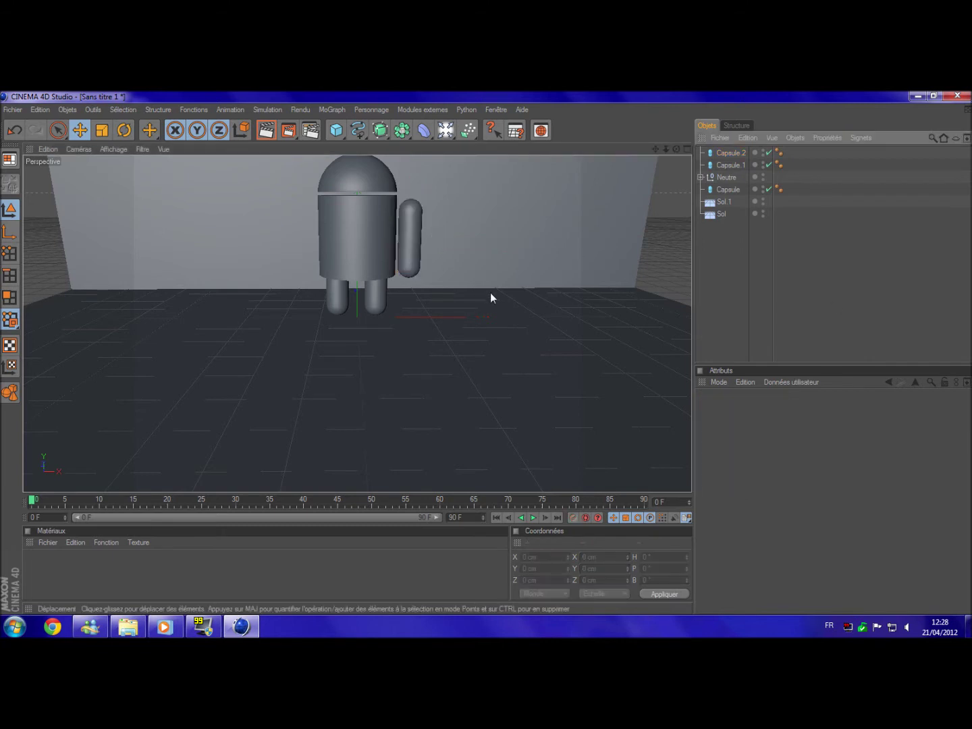
{"action": "left_click", "coordinate": [412, 276]}
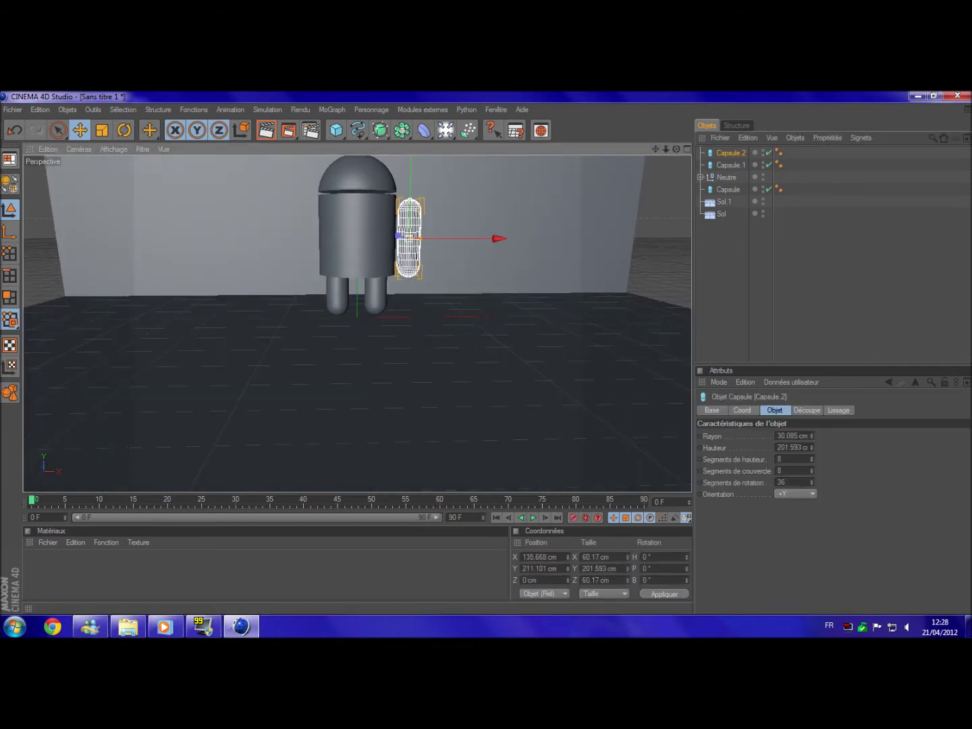
{"action": "left_click_drag", "start_coordinate": [410, 199], "coordinate": [411, 191]}
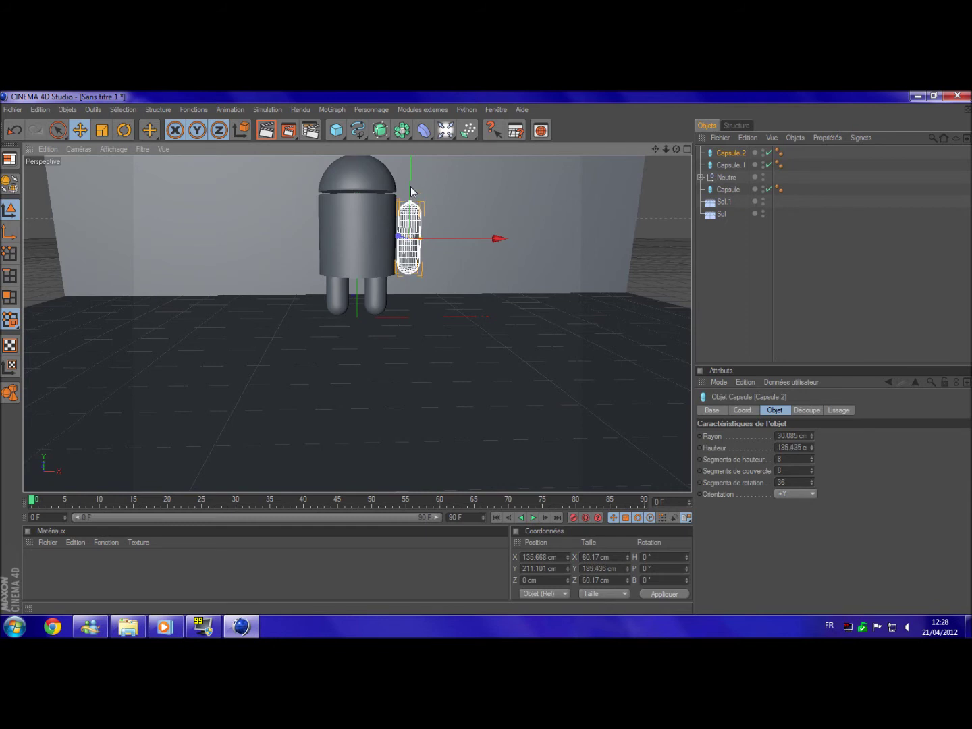
{"action": "left_click_drag", "start_coordinate": [409, 216], "coordinate": [409, 209]}
{"action": "left_click", "coordinate": [737, 285]}
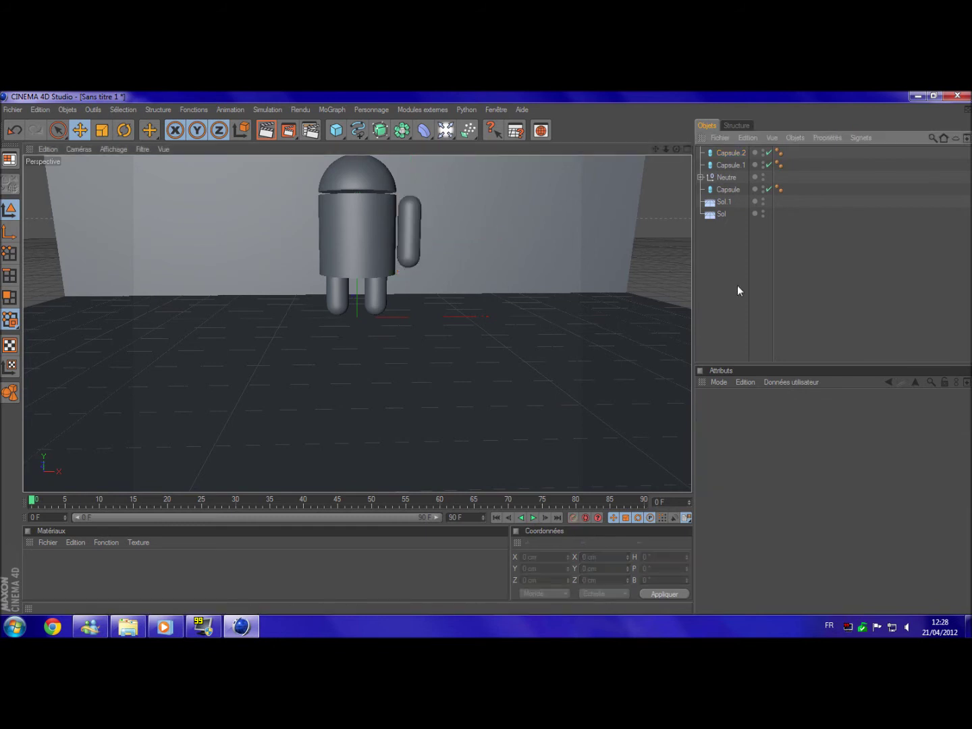
{"action": "left_click", "coordinate": [409, 226]}
{"action": "left_click_drag", "start_coordinate": [464, 230], "coordinate": [309, 230], "text": "ctrl"}
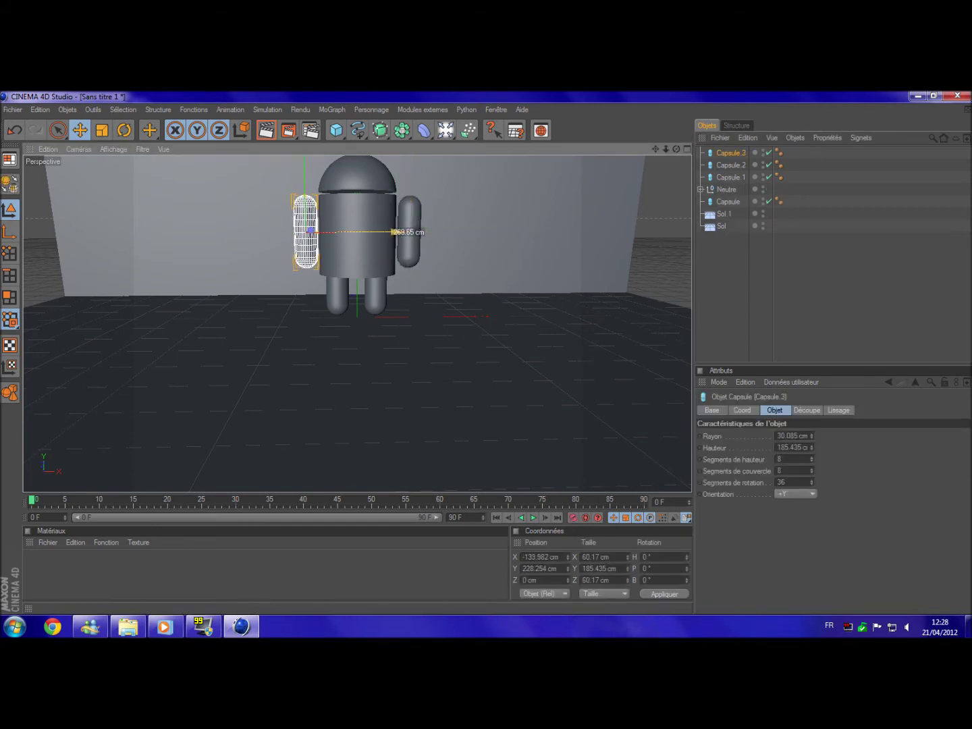
Orbit around the robot to check both arms, then group Capsules 1–3 under the Neutre null.
{"action": "left_click", "coordinate": [355, 233]}
{"action": "mouse_move", "coordinate": [355, 232]}
{"action": "left_mouse_down", "text": "alt"}
{"action": "mouse_move", "coordinate": [378, 229]}
{"action": "mouse_move", "coordinate": [357, 230]}
{"action": "mouse_move", "coordinate": [368, 257]}
{"action": "mouse_move", "coordinate": [356, 240]}
{"action": "left_mouse_up", "text": "alt"}
{"action": "left_click_drag", "start_coordinate": [654, 149], "coordinate": [640, 146]}
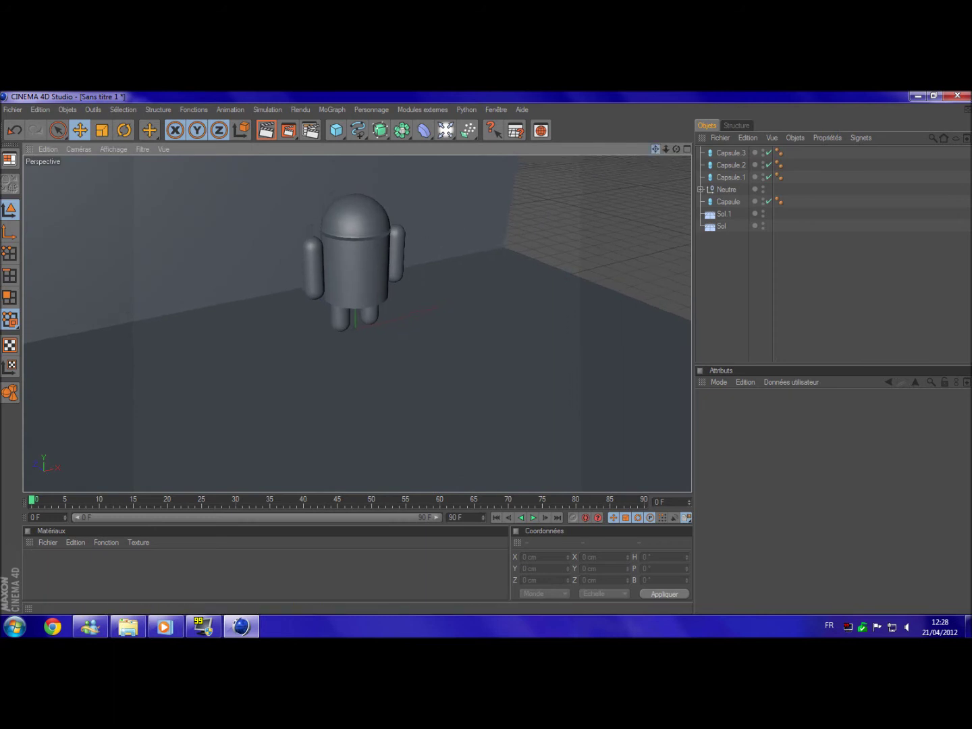
{"action": "mouse_move", "coordinate": [358, 271]}
{"action": "left_mouse_down", "text": "alt"}
{"action": "mouse_move", "coordinate": [337, 263]}
{"action": "mouse_move", "coordinate": [331, 276]}
{"action": "mouse_move", "coordinate": [393, 247]}
{"action": "left_mouse_up", "text": "alt"}
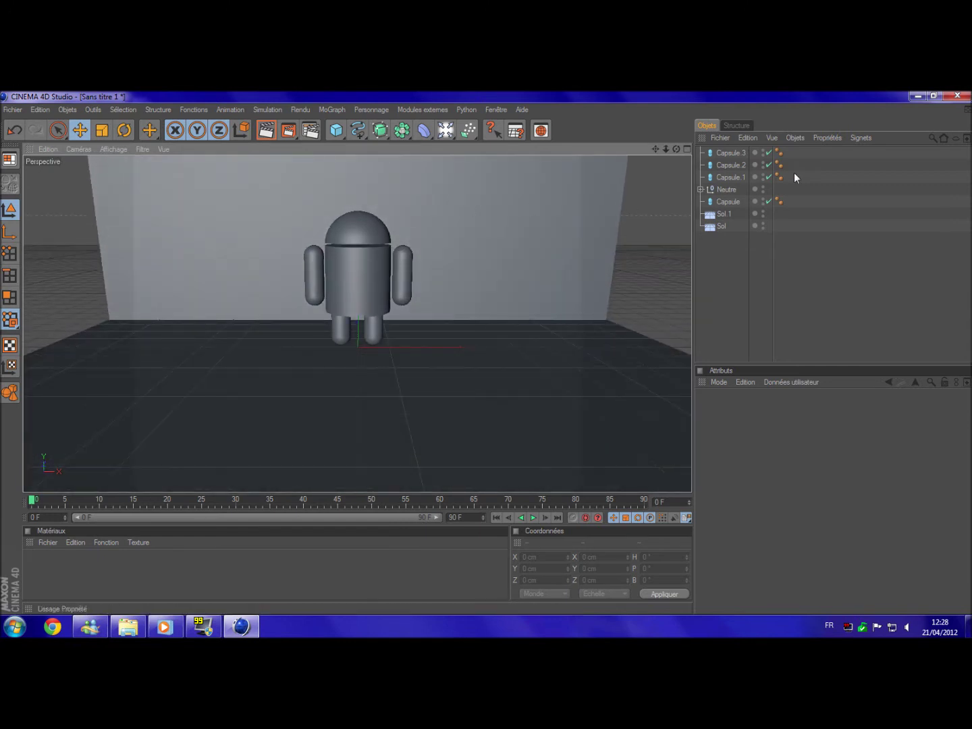
{"action": "left_click_drag", "start_coordinate": [804, 154], "coordinate": [721, 193]}
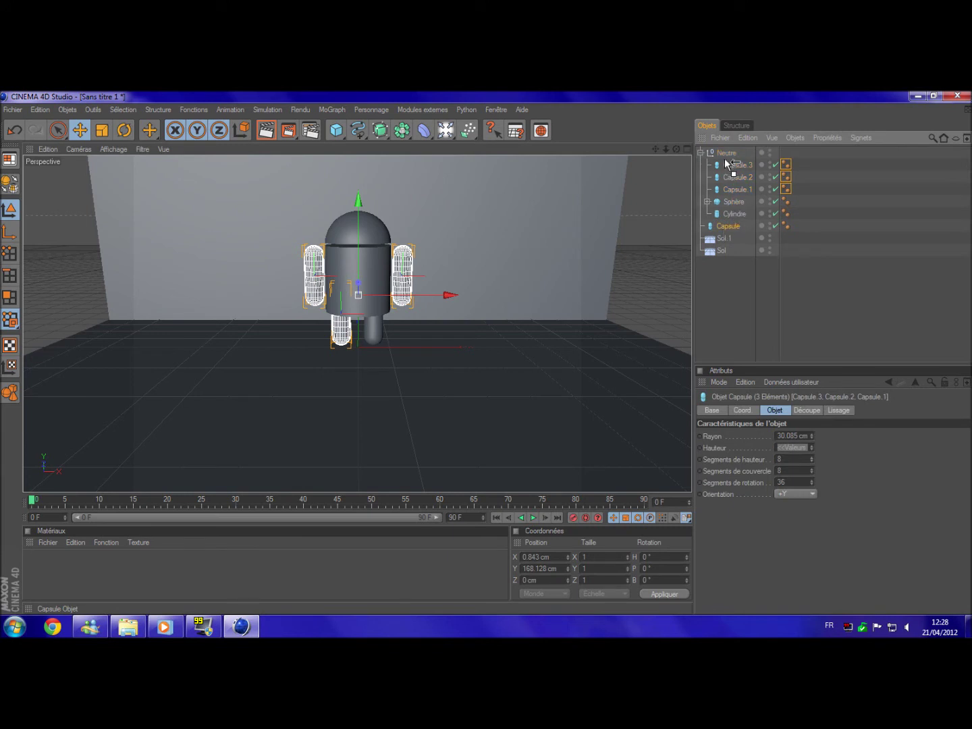
Move Capsule 1–3 and Capsule into the Neutre null and collapse the group.
{"action": "left_click_drag", "start_coordinate": [719, 154], "coordinate": [709, 156]}
{"action": "left_click", "coordinate": [700, 153]}
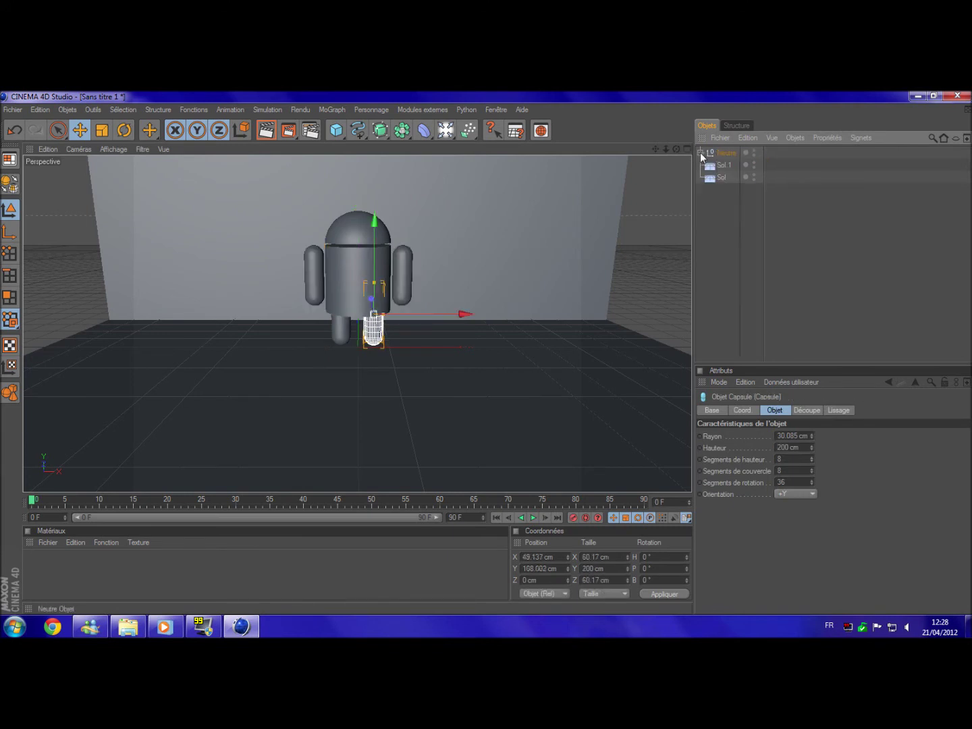
{"action": "left_click", "coordinate": [482, 276]}
{"action": "left_click_drag", "start_coordinate": [483, 275], "coordinate": [473, 276], "text": "alt"}
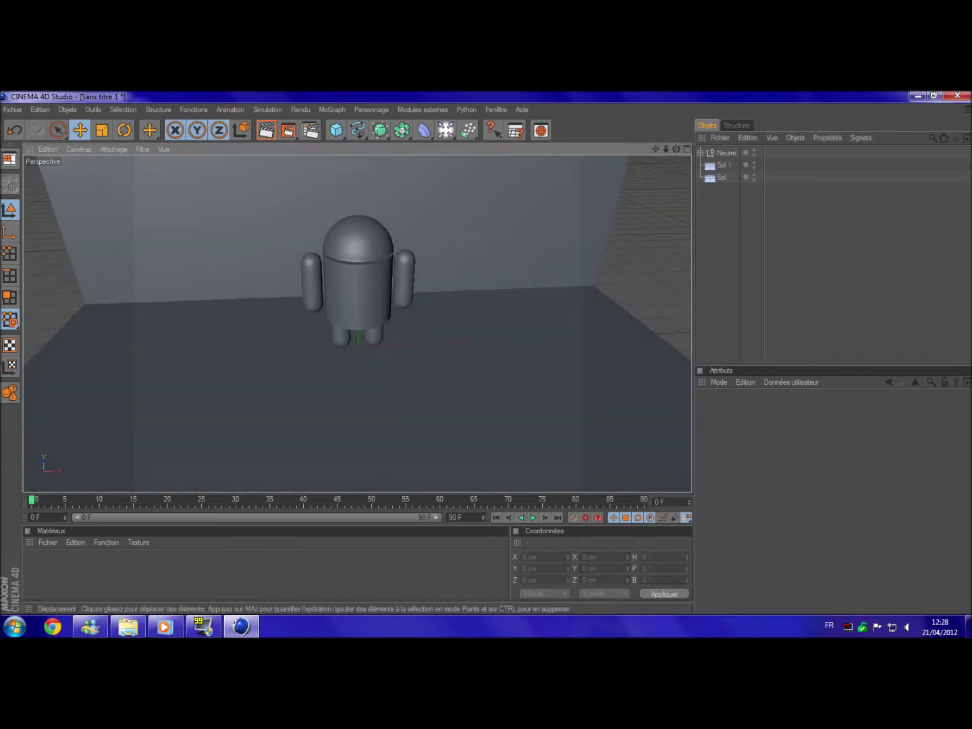
{"action": "left_click_drag", "start_coordinate": [417, 253], "coordinate": [409, 254], "text": "alt"}
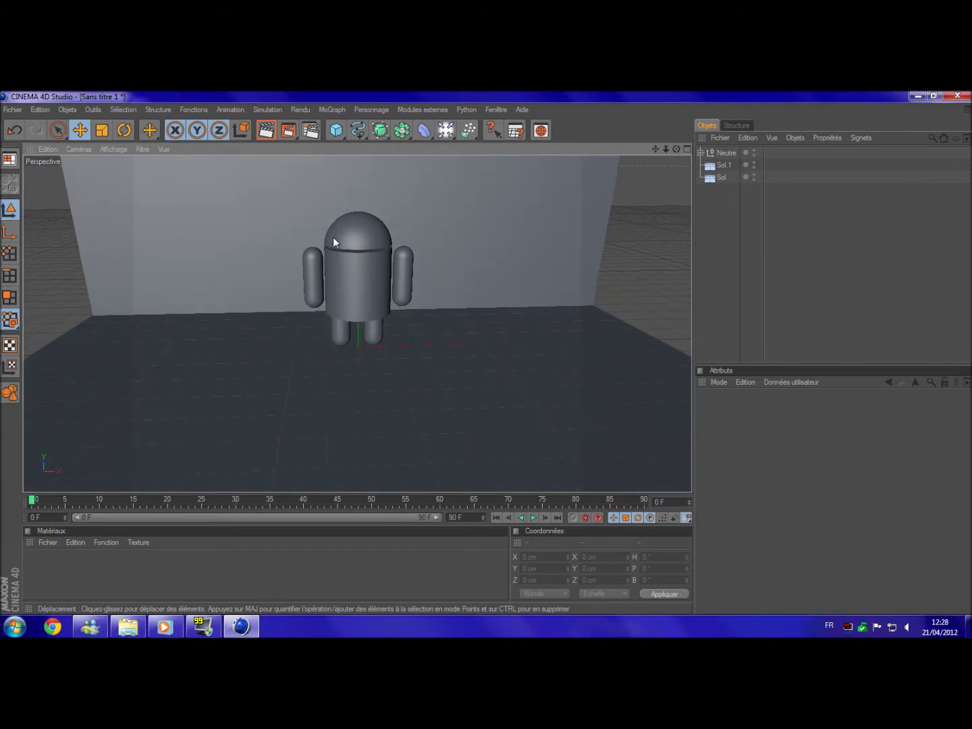
{"action": "left_click", "coordinate": [403, 276]}
{"action": "left_click", "coordinate": [344, 130]}
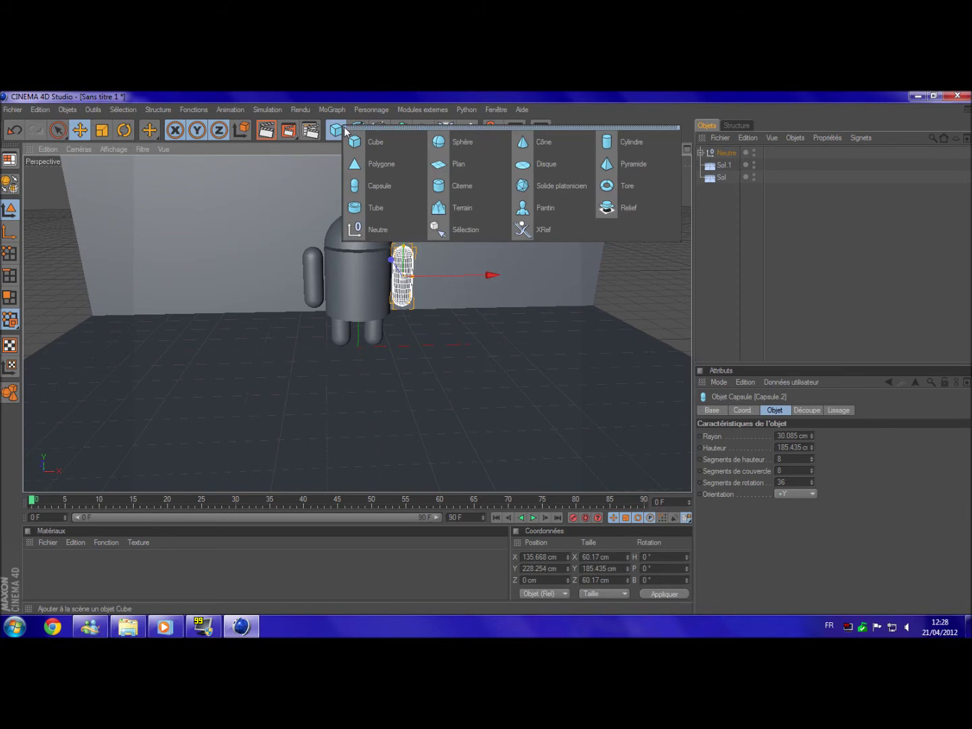
Add a capsule, shrink its radius to 7.344 cm and raise it onto the head at 397.334 cm Y.
{"action": "left_click", "coordinate": [390, 187]}
{"action": "left_click", "coordinate": [789, 273]}
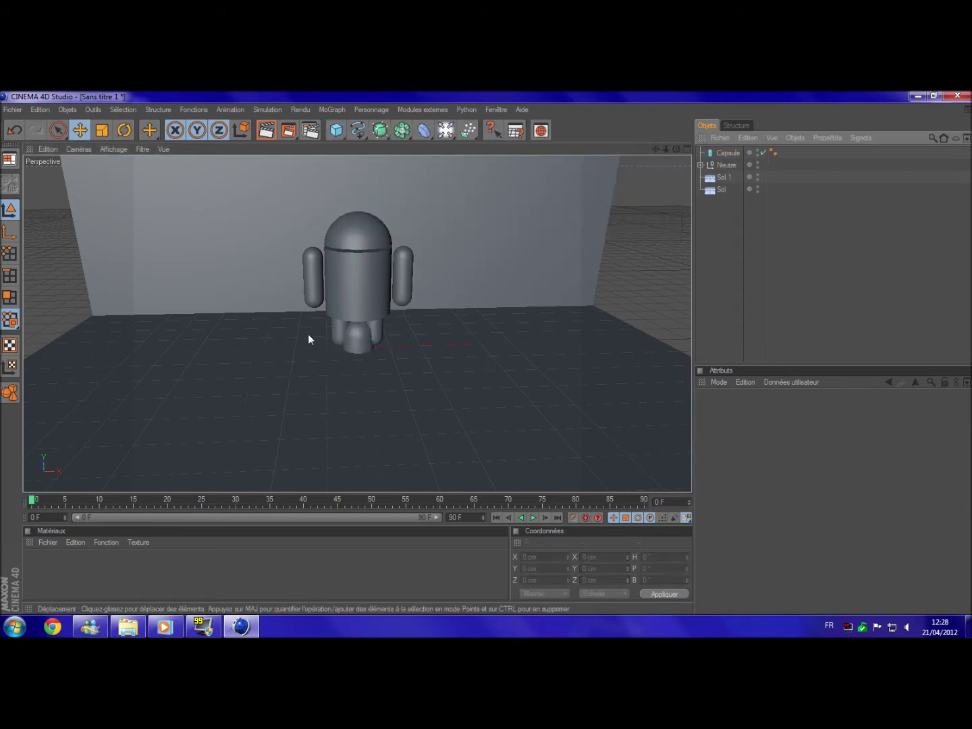
{"action": "left_click", "coordinate": [352, 355]}
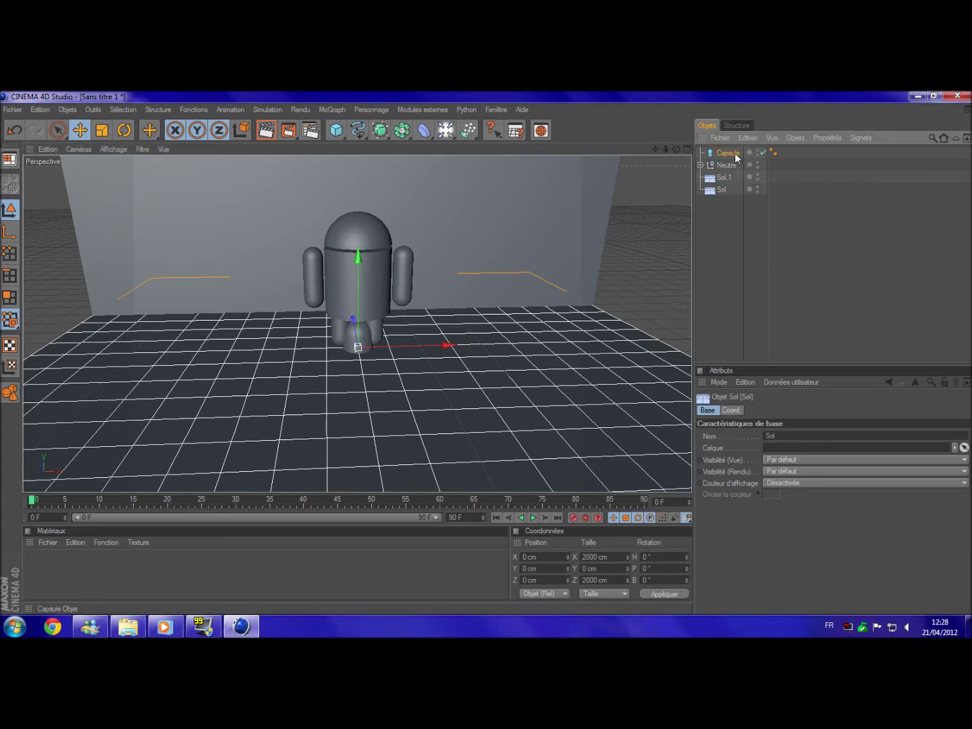
{"action": "left_click", "coordinate": [732, 153]}
{"action": "left_click_drag", "start_coordinate": [373, 349], "coordinate": [361, 345]}
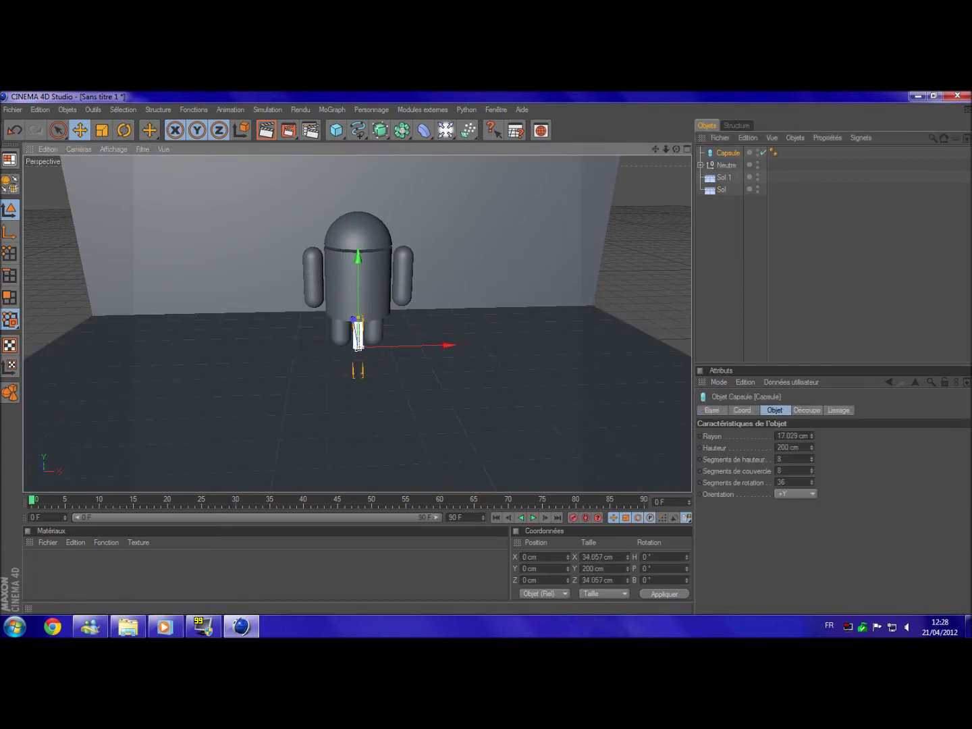
{"action": "left_click_drag", "start_coordinate": [358, 319], "coordinate": [358, 217]}
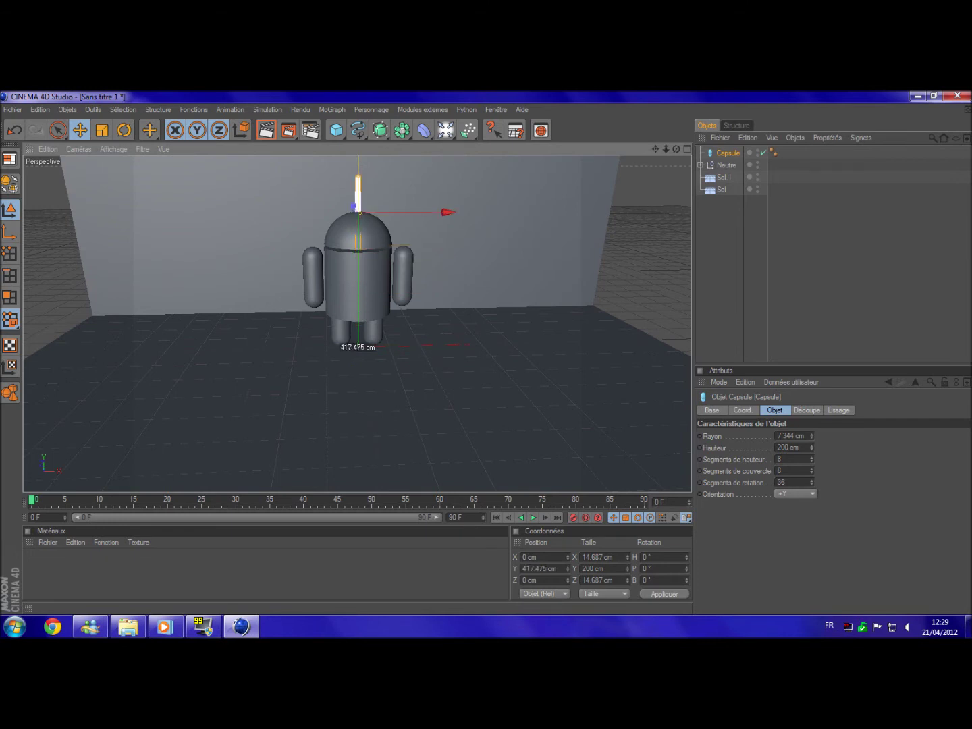
{"action": "left_click_drag", "start_coordinate": [359, 217], "coordinate": [358, 193]}
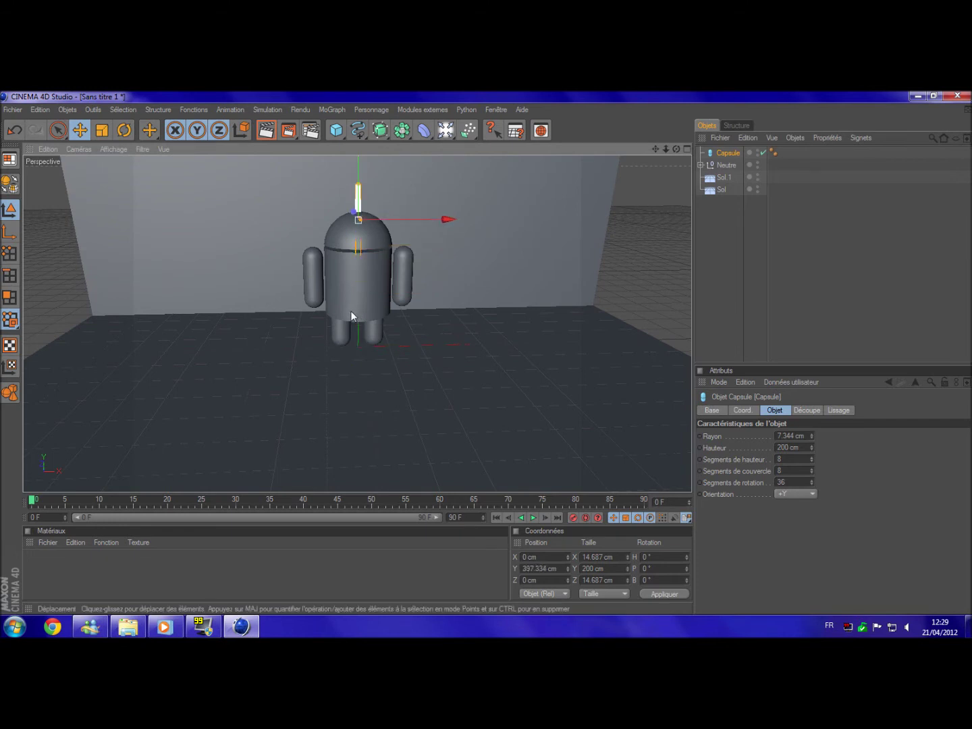
Check the antenna's placement and duplicate it as Capsule 1.
{"action": "left_click", "coordinate": [762, 253]}
{"action": "mouse_move", "coordinate": [560, 275]}
{"action": "left_mouse_down", "text": "alt"}
{"action": "mouse_move", "coordinate": [661, 276]}
{"action": "mouse_move", "coordinate": [560, 276]}
{"action": "mouse_move", "coordinate": [546, 261]}
{"action": "left_mouse_up", "text": "alt"}
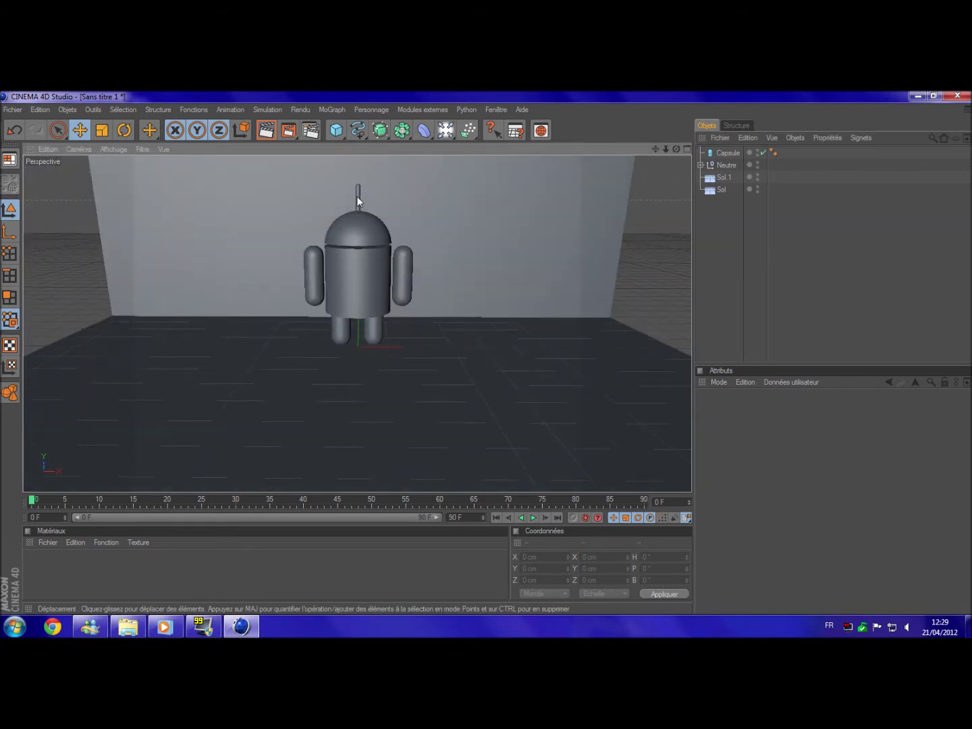
{"action": "left_click", "coordinate": [358, 200]}
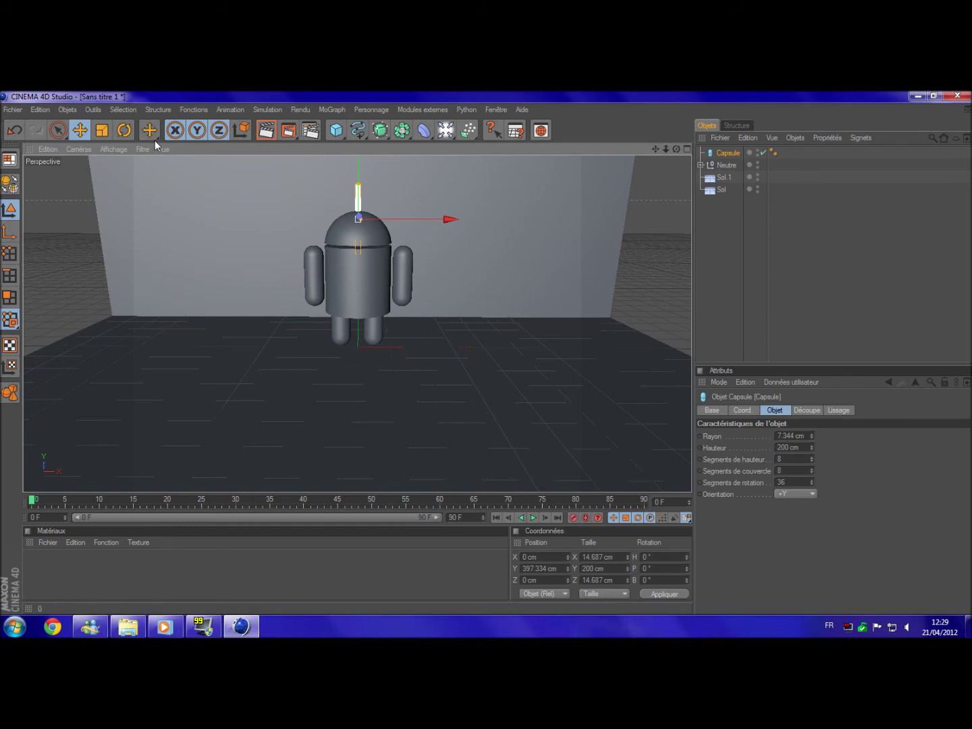
{"action": "key", "text": "ctrl+c"}
{"action": "key", "text": "ctrl+v"}
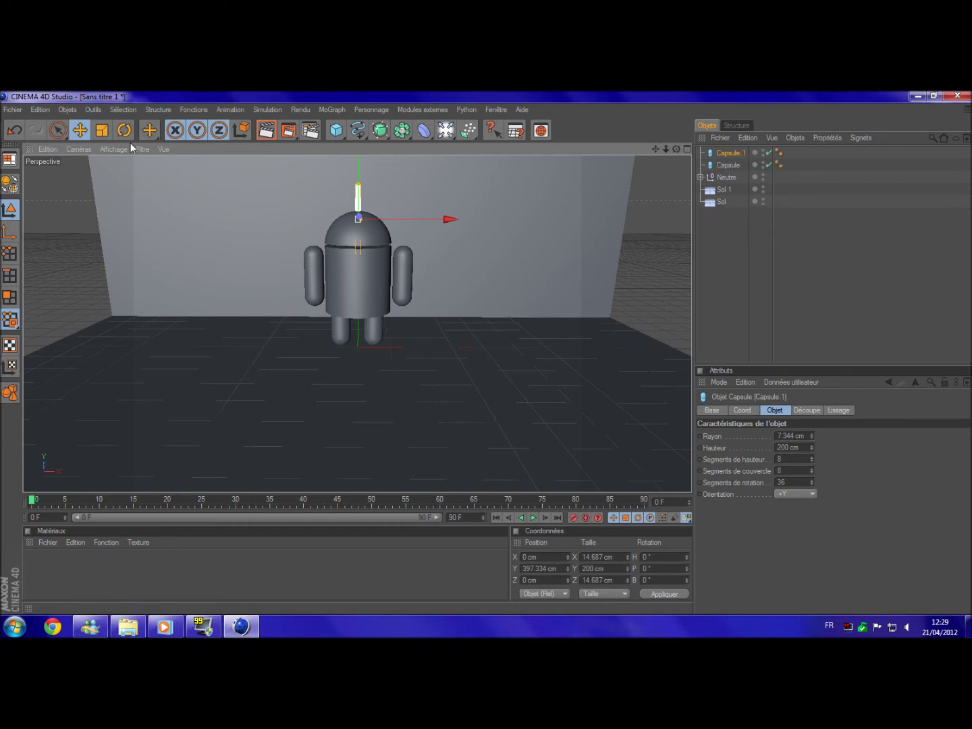
Tilt the copied antenna Capsule 1 to -30° on the B axis.
{"action": "left_click", "coordinate": [124, 130]}
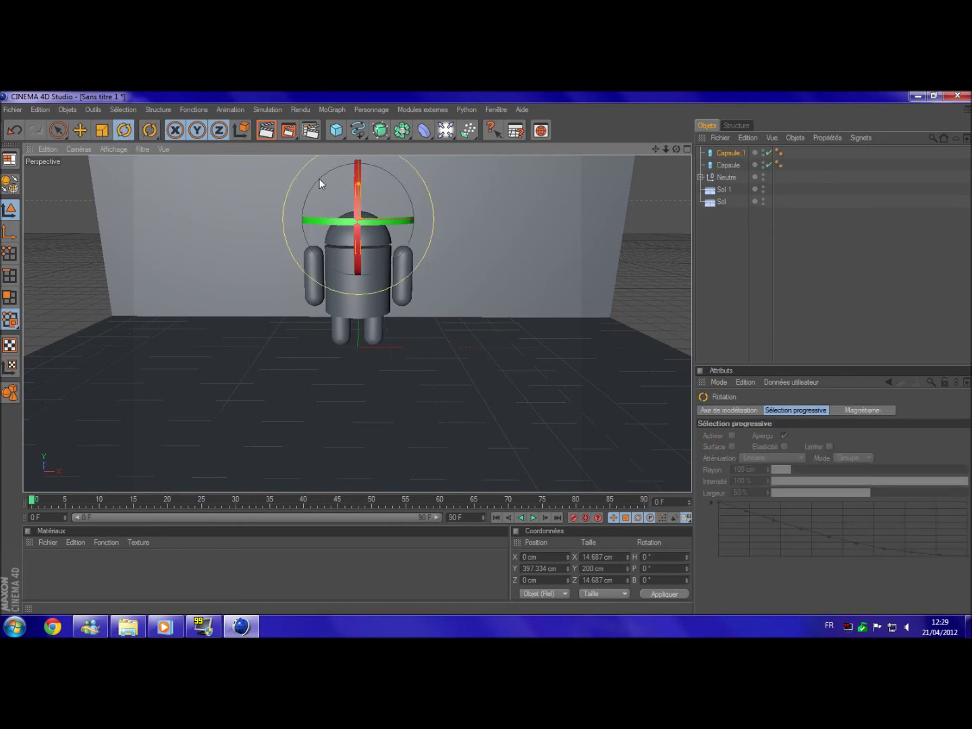
{"action": "left_click_drag", "start_coordinate": [317, 179], "coordinate": [304, 206]}
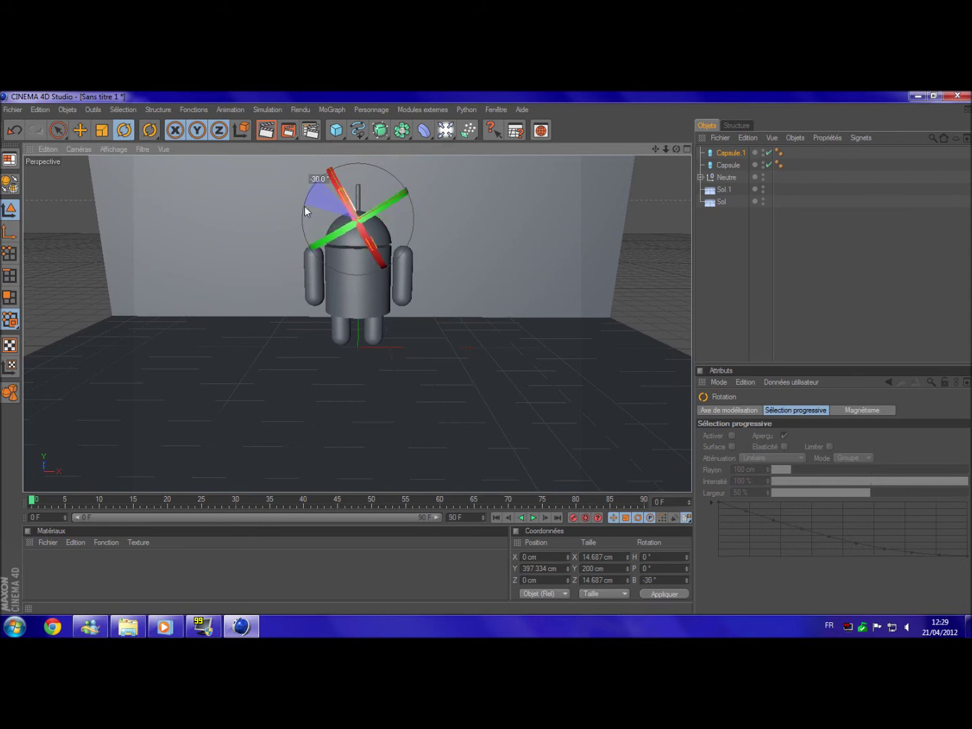
{"action": "left_click_drag", "start_coordinate": [304, 206], "coordinate": [308, 194]}
{"action": "left_click", "coordinate": [380, 206]}
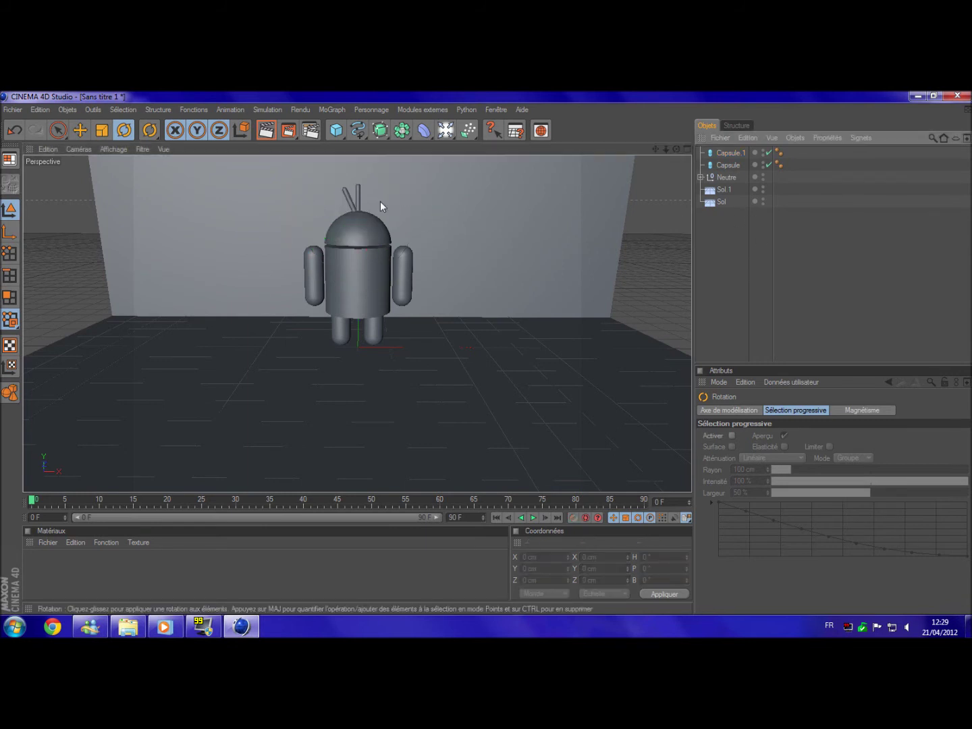
{"action": "left_click", "coordinate": [342, 194]}
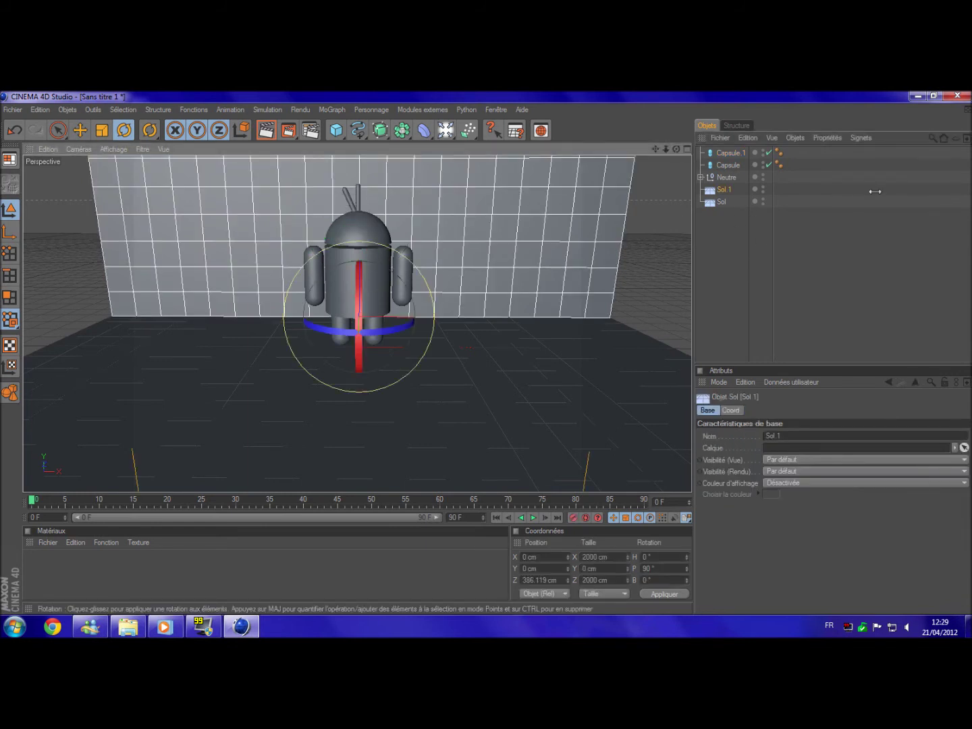
{"action": "left_click", "coordinate": [720, 153]}
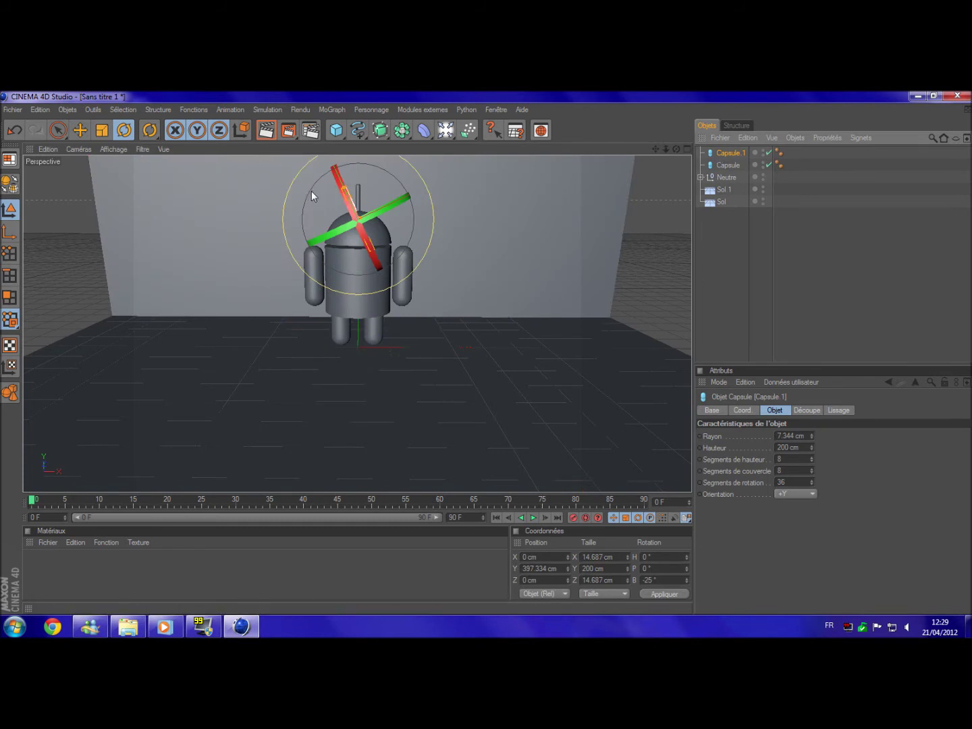
Slide the tilted antenna onto the head's left side, near -34.307 cm X.
{"action": "left_click", "coordinate": [835, 284]}
{"action": "left_click", "coordinate": [350, 207]}
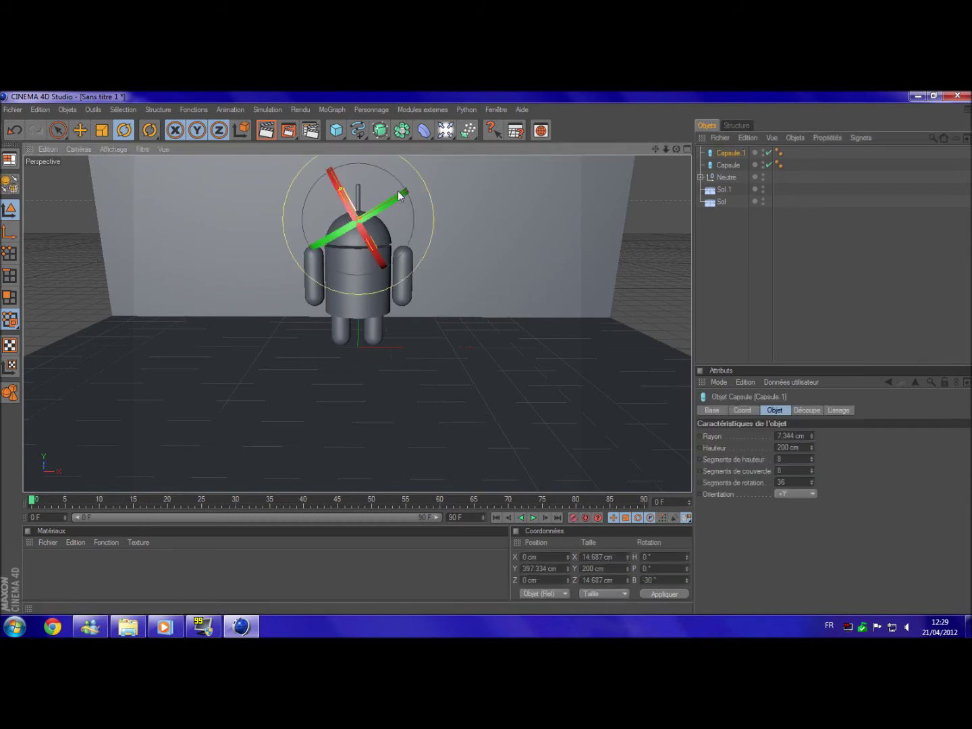
{"action": "key", "text": "e"}
{"action": "mouse_move", "coordinate": [445, 185]}
{"action": "left_mouse_down"}
{"action": "mouse_move", "coordinate": [428, 192]}
{"action": "mouse_move", "coordinate": [426, 178]}
{"action": "left_mouse_up"}
{"action": "left_click_drag", "start_coordinate": [331, 194], "coordinate": [331, 200]}
{"action": "left_click", "coordinate": [373, 195]}
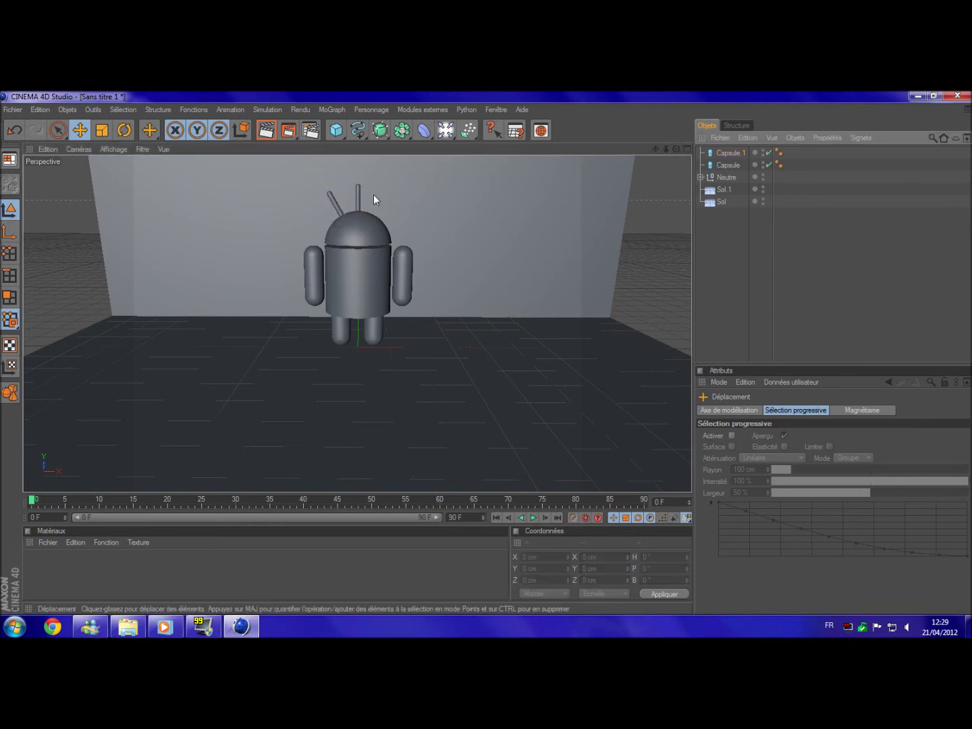
{"action": "left_click", "coordinate": [358, 196]}
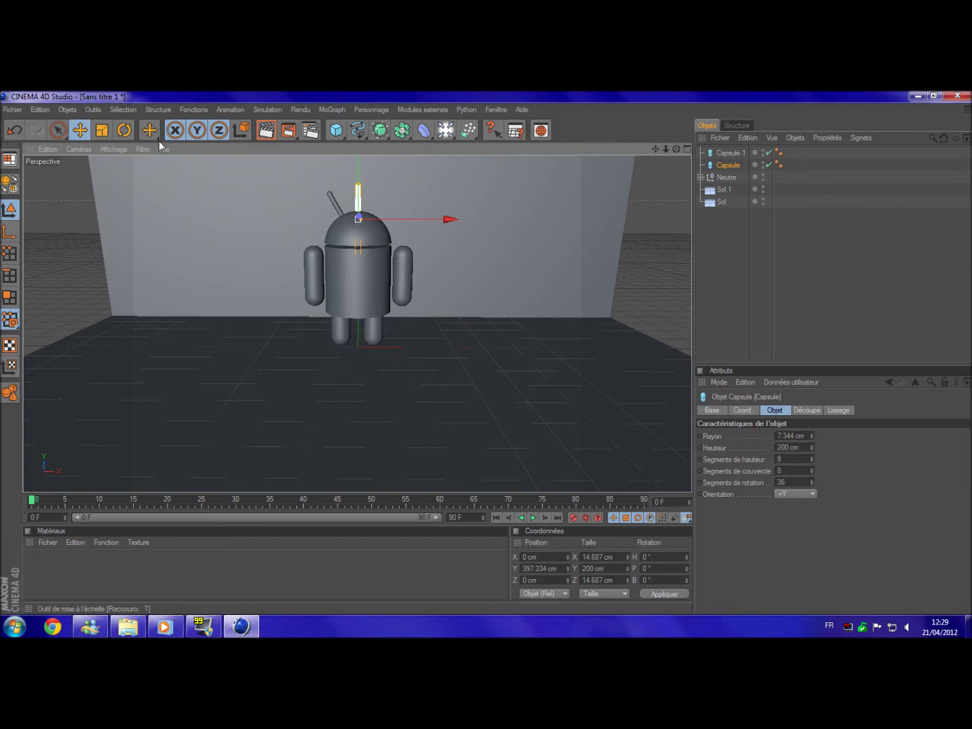
Tilt the original Capsule antenna to B 30° and move it right, near 38.092 cm X.
{"action": "left_click", "coordinate": [125, 130]}
{"action": "left_click_drag", "start_coordinate": [402, 183], "coordinate": [409, 209]}
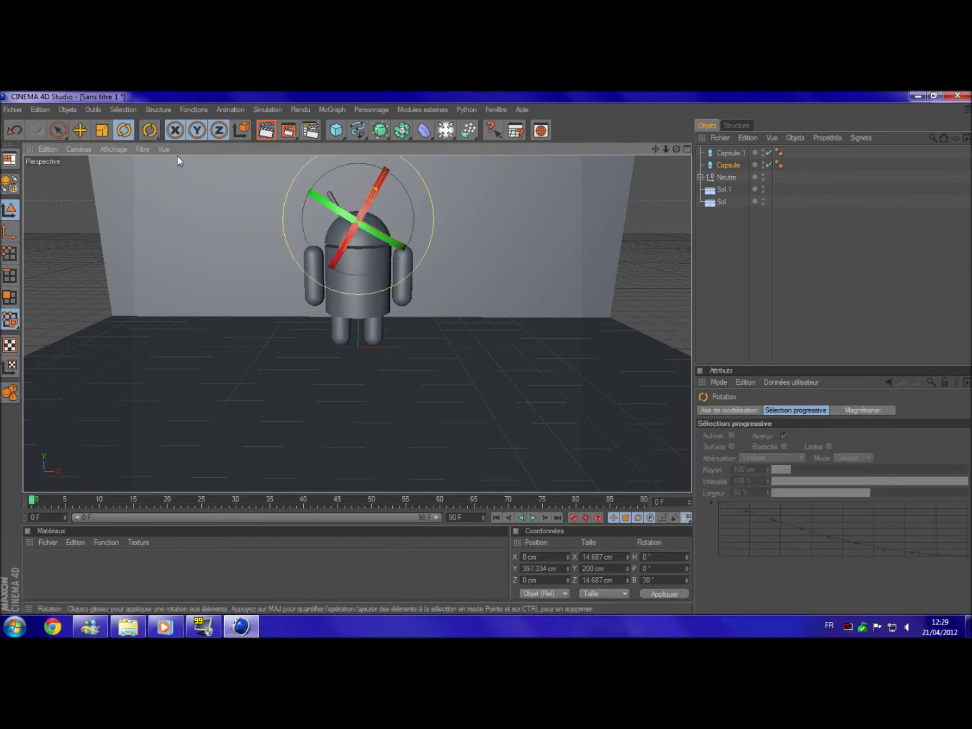
{"action": "left_click", "coordinate": [80, 130]}
{"action": "mouse_move", "coordinate": [386, 238]}
{"action": "left_mouse_down"}
{"action": "mouse_move", "coordinate": [373, 218]}
{"action": "mouse_move", "coordinate": [398, 260]}
{"action": "left_mouse_up"}
Inspect the two V-shaped antennas from several angles around the android.
{"action": "left_click", "coordinate": [735, 292]}
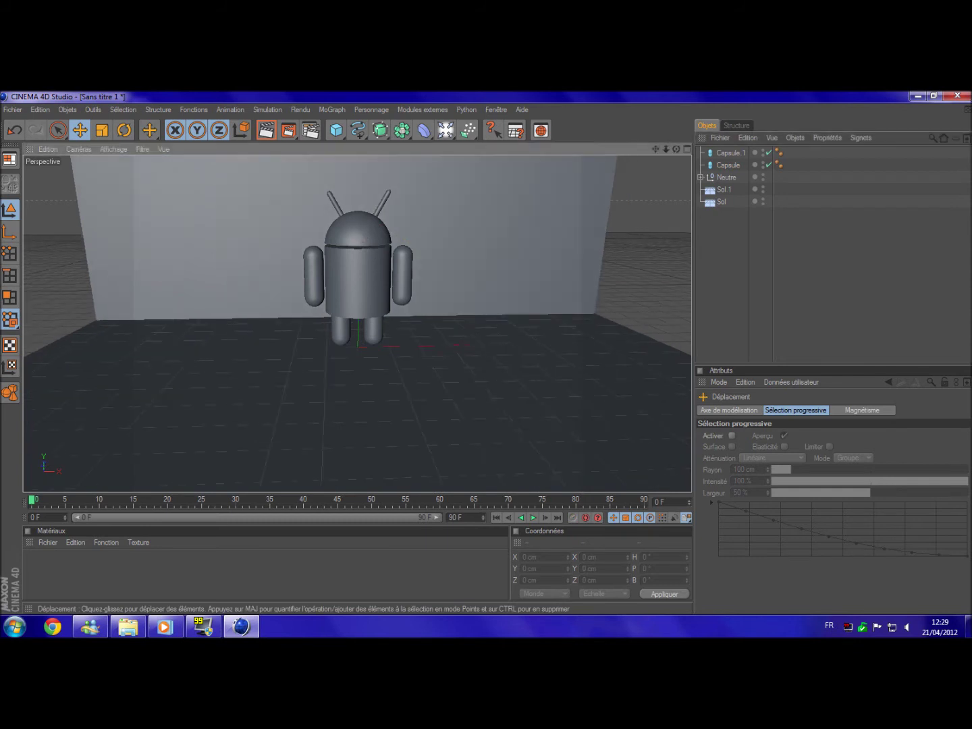
{"action": "left_click", "coordinate": [388, 196]}
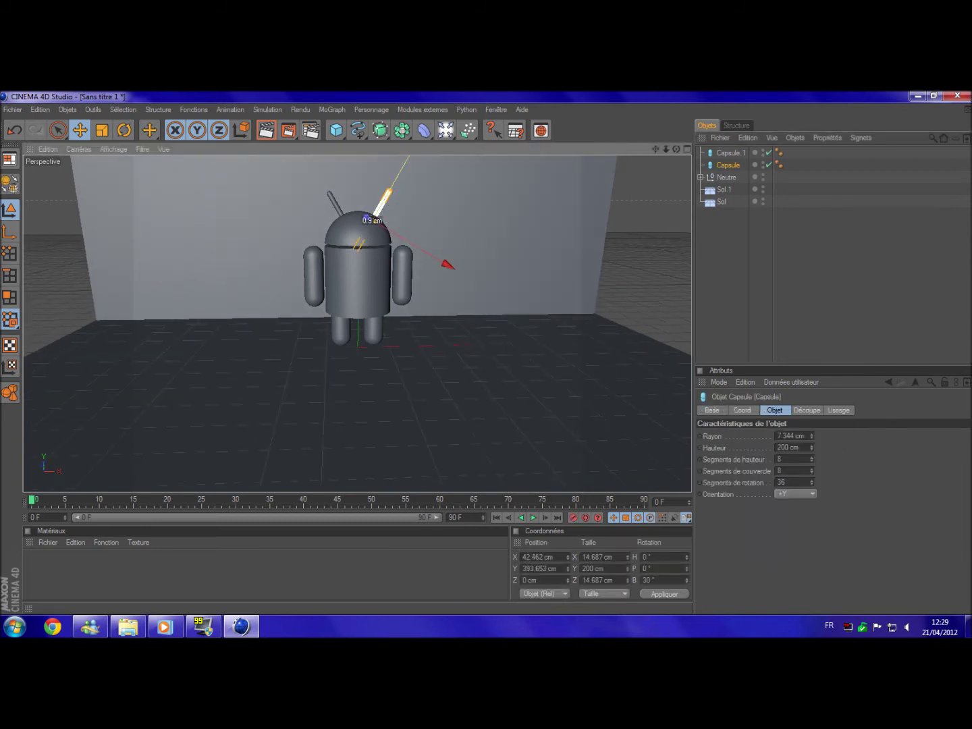
{"action": "left_click", "coordinate": [717, 248]}
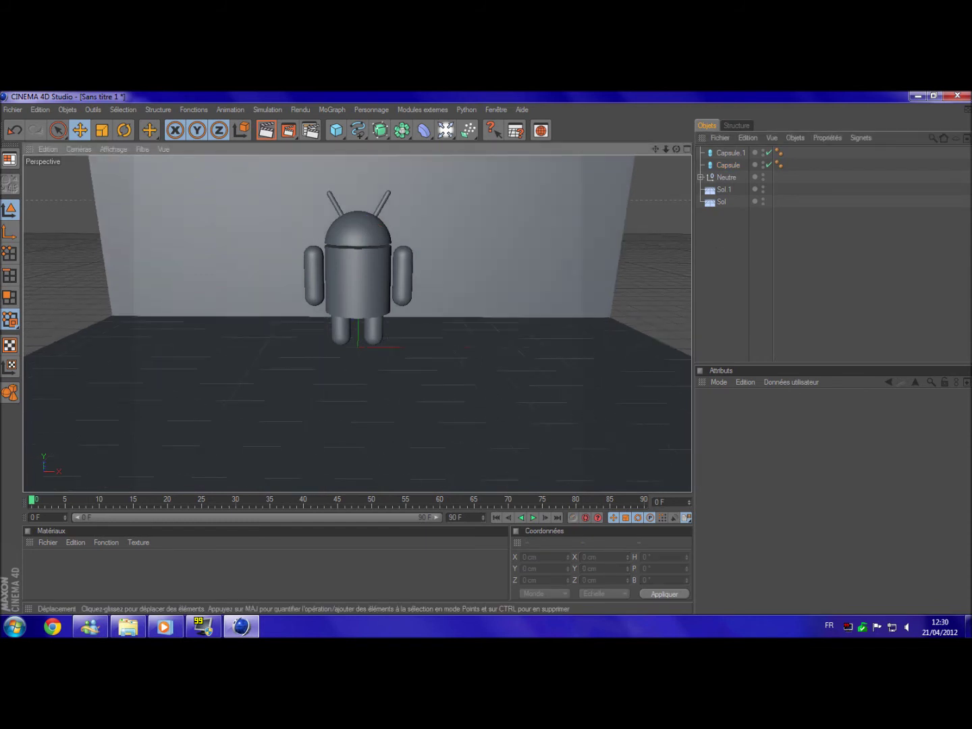
{"action": "left_click_drag", "start_coordinate": [432, 184], "coordinate": [445, 183], "text": "alt"}
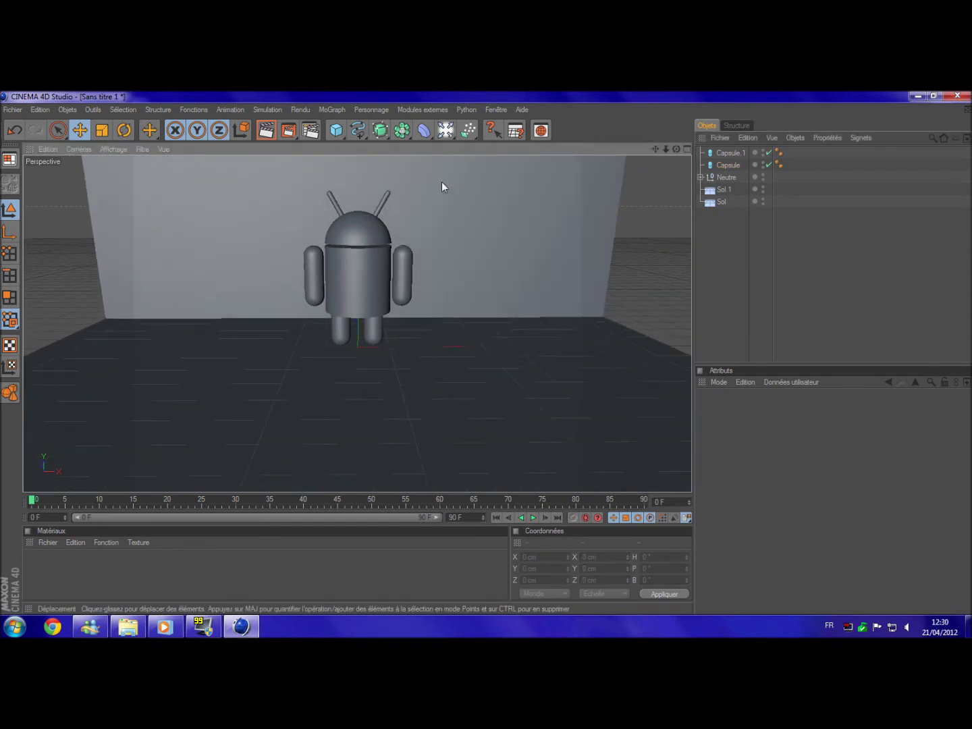
{"action": "left_click", "coordinate": [388, 195]}
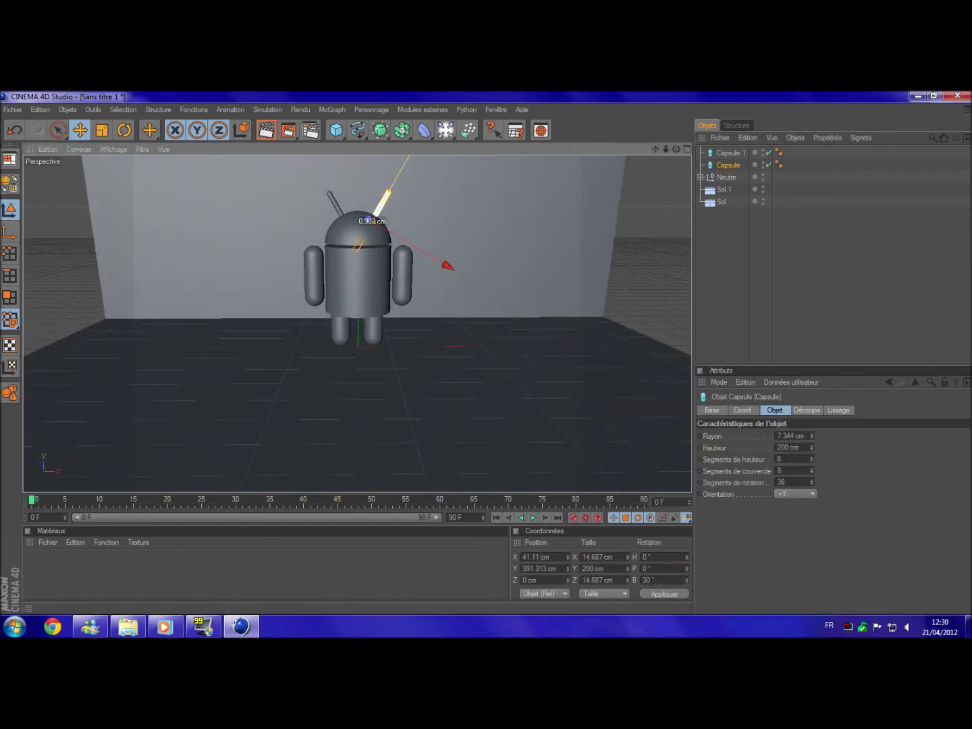
{"action": "left_click", "coordinate": [334, 203]}
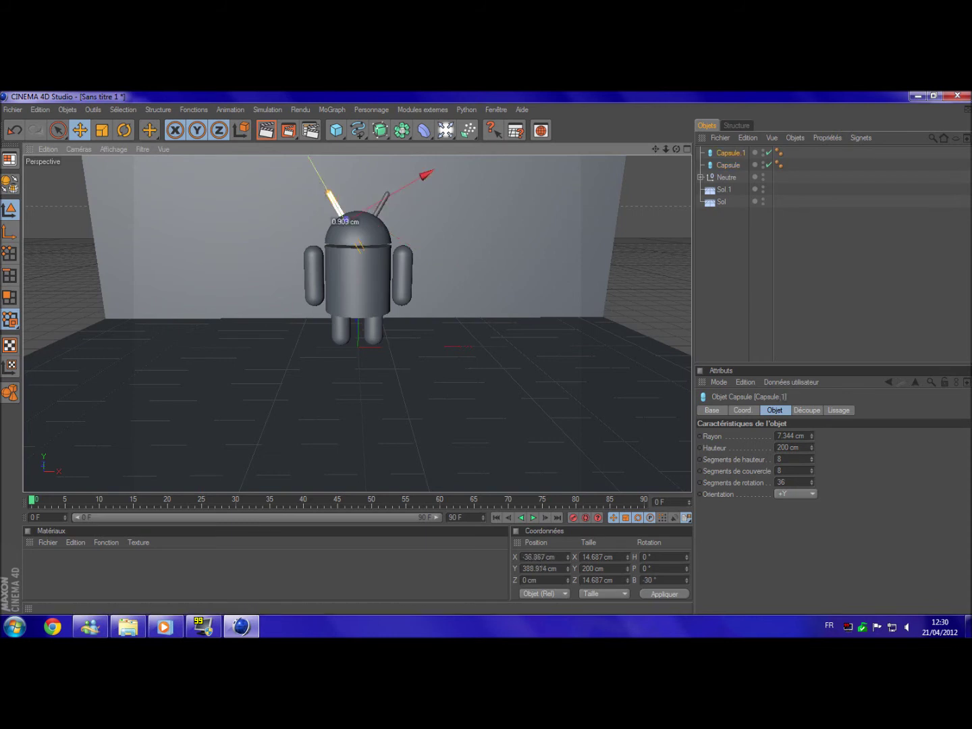
{"action": "left_click", "coordinate": [809, 292]}
{"action": "left_click", "coordinate": [398, 194]}
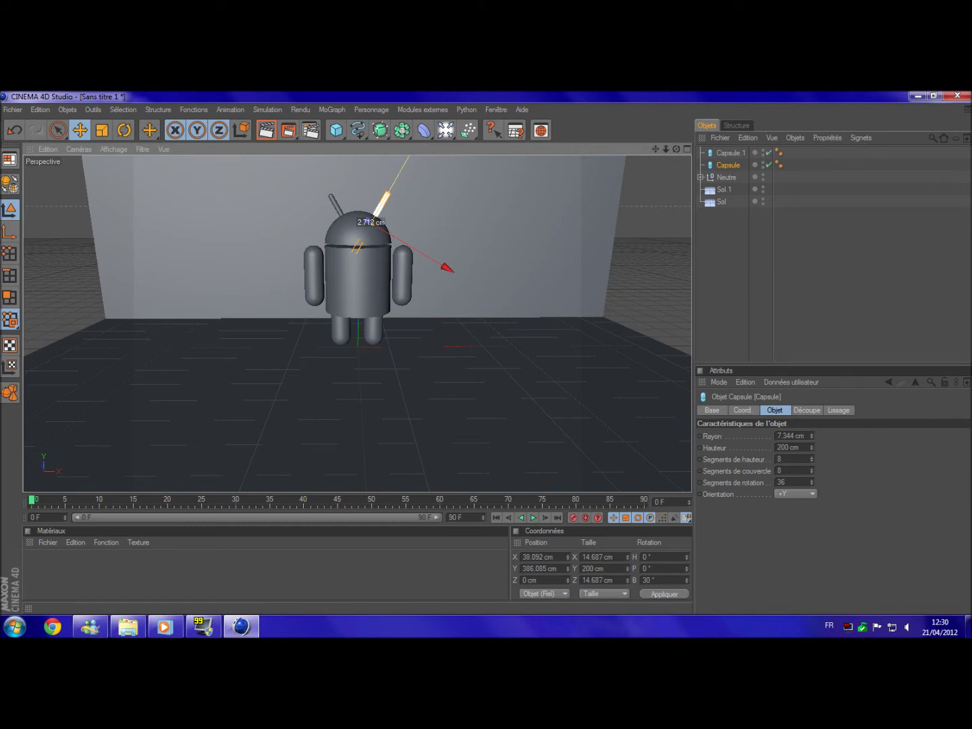
{"action": "left_click", "coordinate": [813, 282]}
{"action": "left_click_drag", "start_coordinate": [632, 278], "coordinate": [565, 228], "text": "alt"}
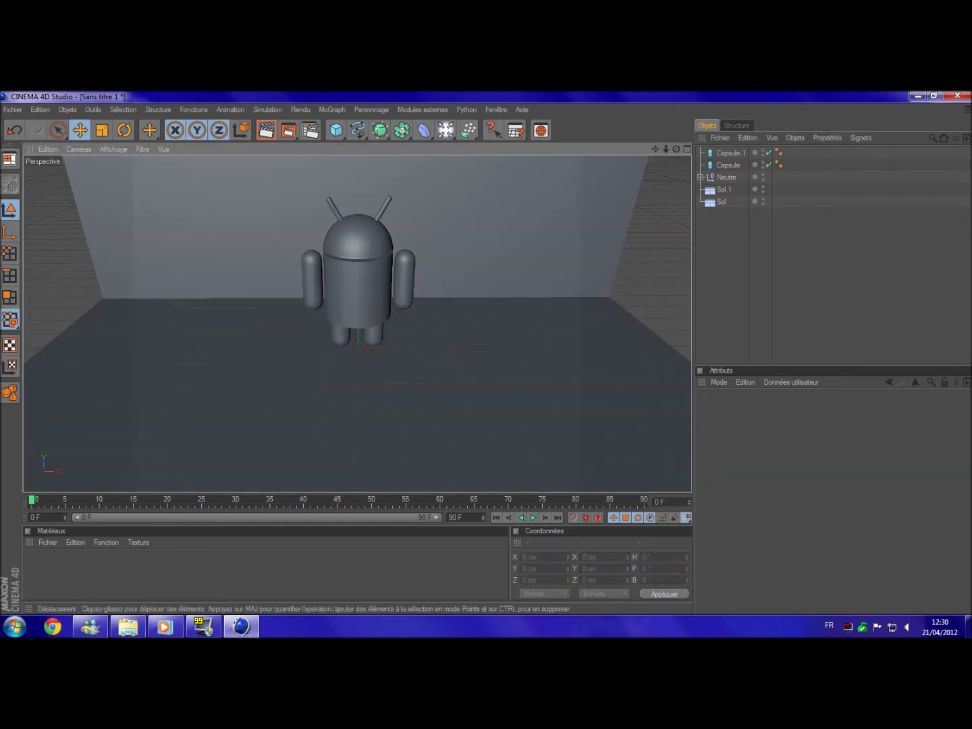
{"action": "left_click_drag", "start_coordinate": [263, 177], "coordinate": [514, 285], "text": "alt"}
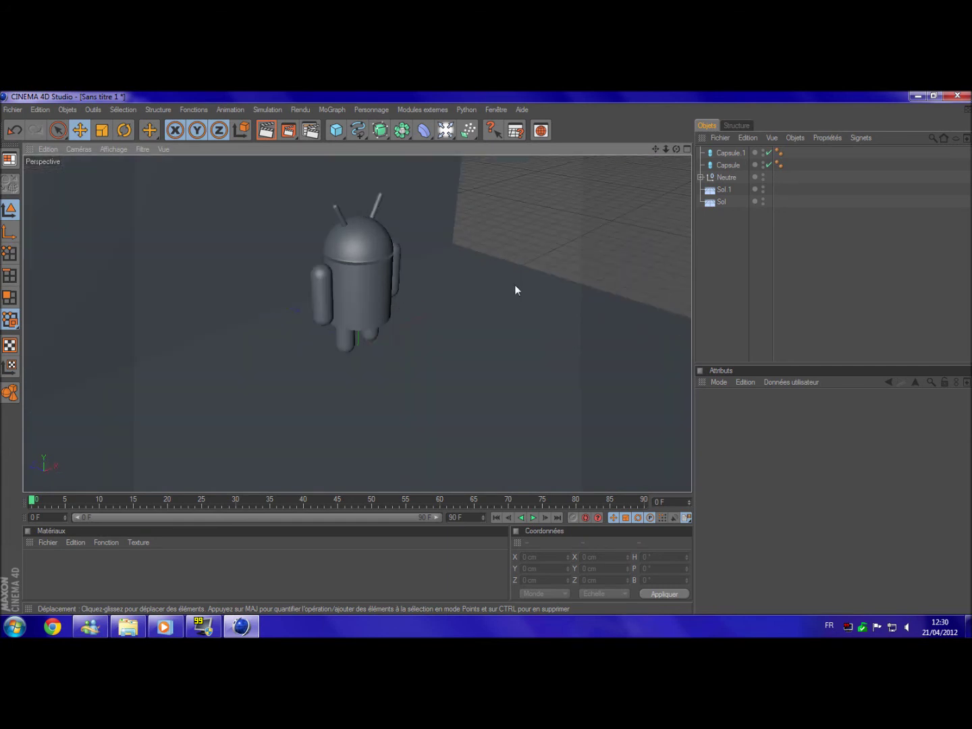
Duplicate the leg capsule as Capsule 2 and raise it onto the head.
{"action": "left_click", "coordinate": [344, 339]}
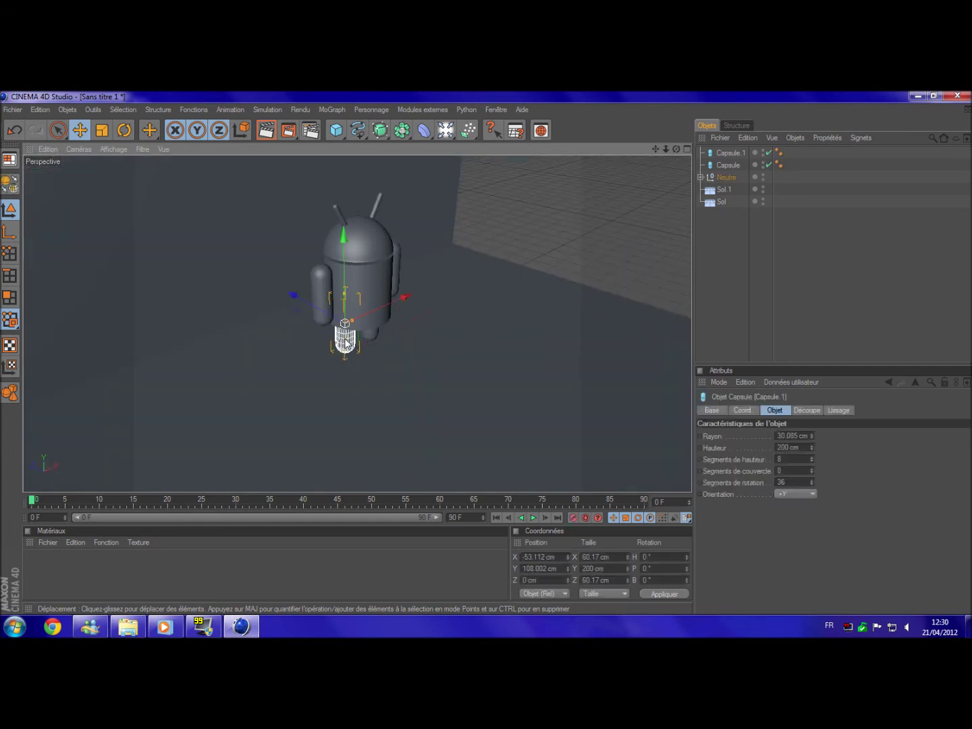
{"action": "key", "text": "ctrl+c"}
{"action": "key", "text": "ctrl+v"}
{"action": "mouse_move", "coordinate": [344, 234]}
{"action": "left_mouse_down"}
{"action": "mouse_move", "coordinate": [343, 159]}
{"action": "mouse_move", "coordinate": [342, 171]}
{"action": "left_mouse_up"}
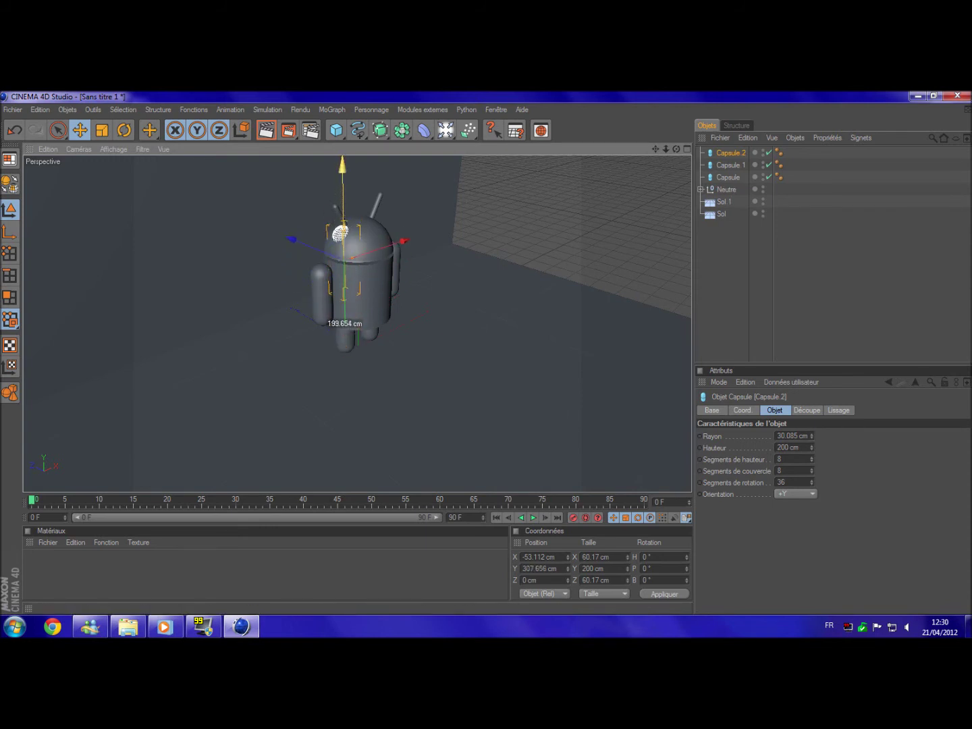
{"action": "mouse_move", "coordinate": [368, 255]}
{"action": "left_mouse_down"}
{"action": "mouse_move", "coordinate": [383, 251]}
{"action": "mouse_move", "coordinate": [366, 227]}
{"action": "left_mouse_up"}
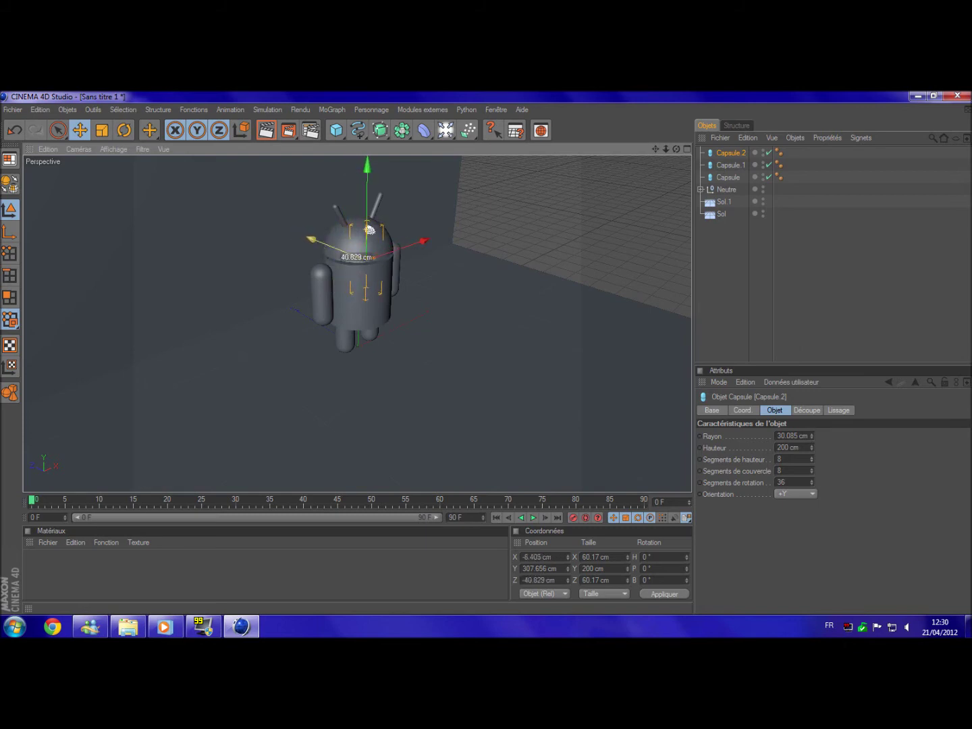
Shift the Capsule 2 eye to the left side of the head.
{"action": "left_click", "coordinate": [879, 313]}
{"action": "mouse_move", "coordinate": [513, 282]}
{"action": "left_mouse_down", "text": "alt"}
{"action": "mouse_move", "coordinate": [533, 282]}
{"action": "mouse_move", "coordinate": [501, 287]}
{"action": "left_mouse_up", "text": "alt"}
{"action": "left_click", "coordinate": [730, 158]}
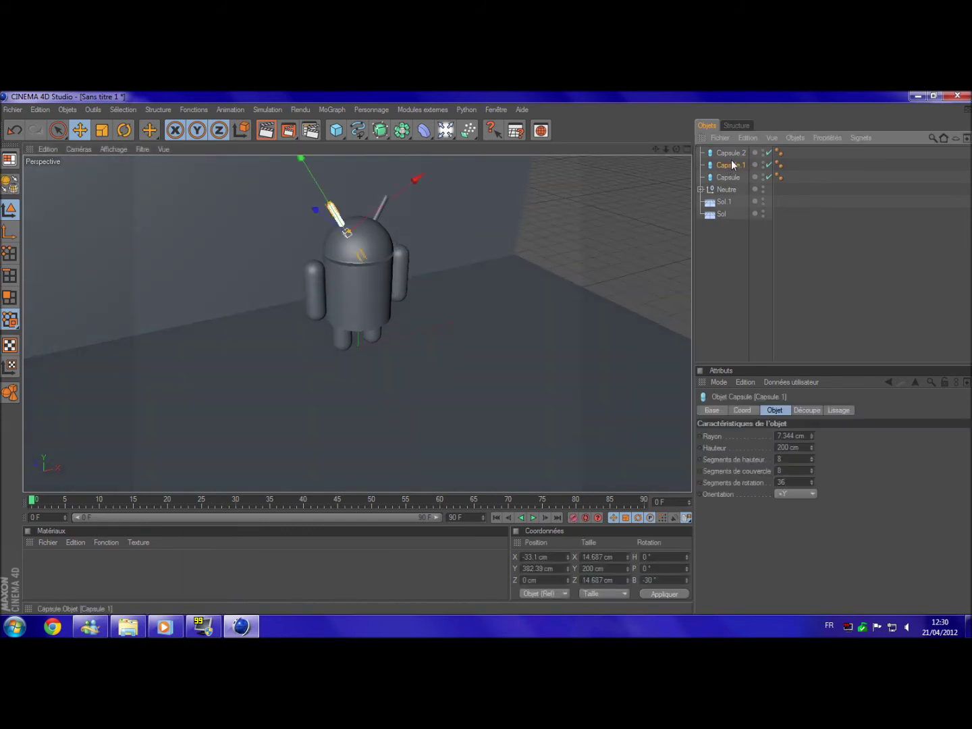
{"action": "mouse_move", "coordinate": [598, 292]}
{"action": "left_mouse_down", "text": "alt"}
{"action": "mouse_move", "coordinate": [366, 230]}
{"action": "mouse_move", "coordinate": [324, 230]}
{"action": "left_mouse_up", "text": "alt"}
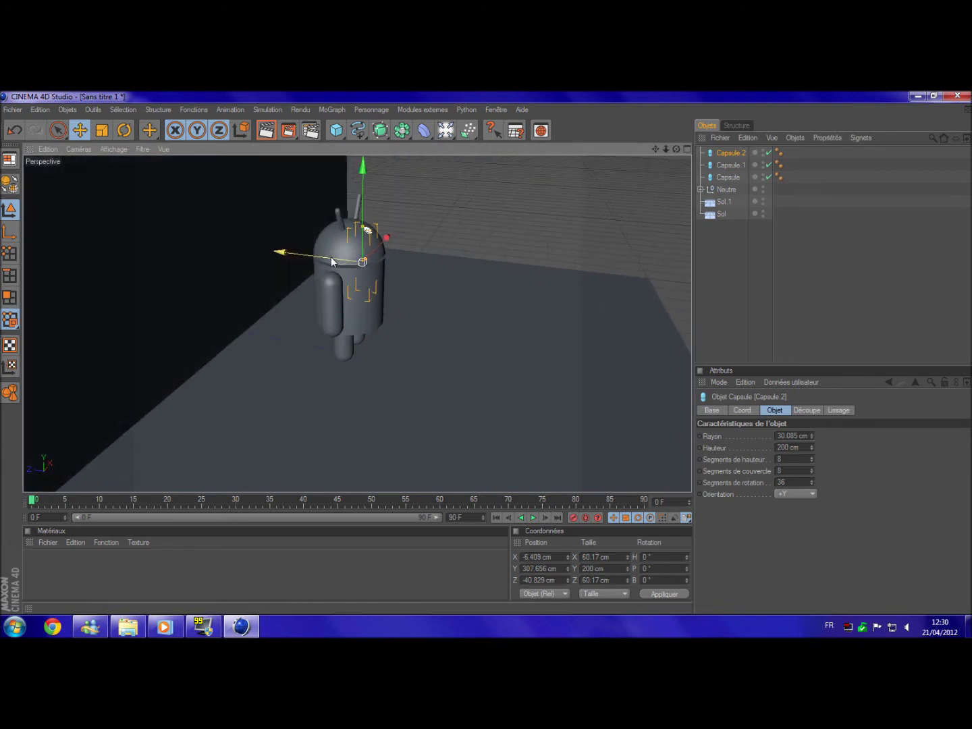
{"action": "left_click", "coordinate": [818, 258]}
{"action": "left_click_drag", "start_coordinate": [338, 303], "coordinate": [514, 297], "text": "alt"}
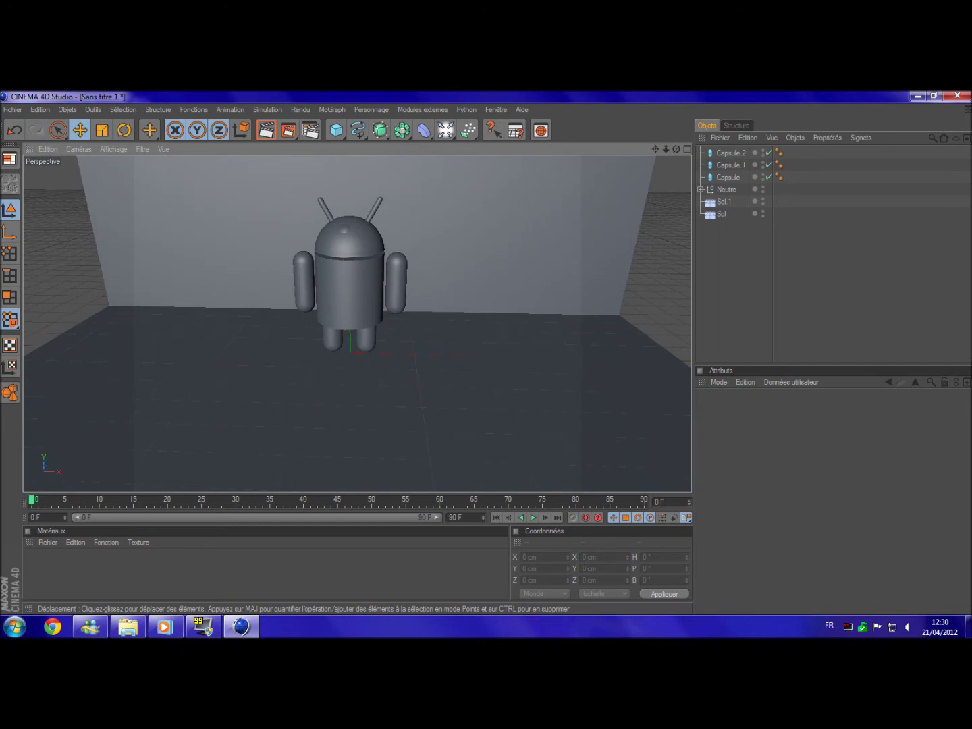
{"action": "left_click_drag", "start_coordinate": [364, 221], "coordinate": [378, 216], "text": "alt"}
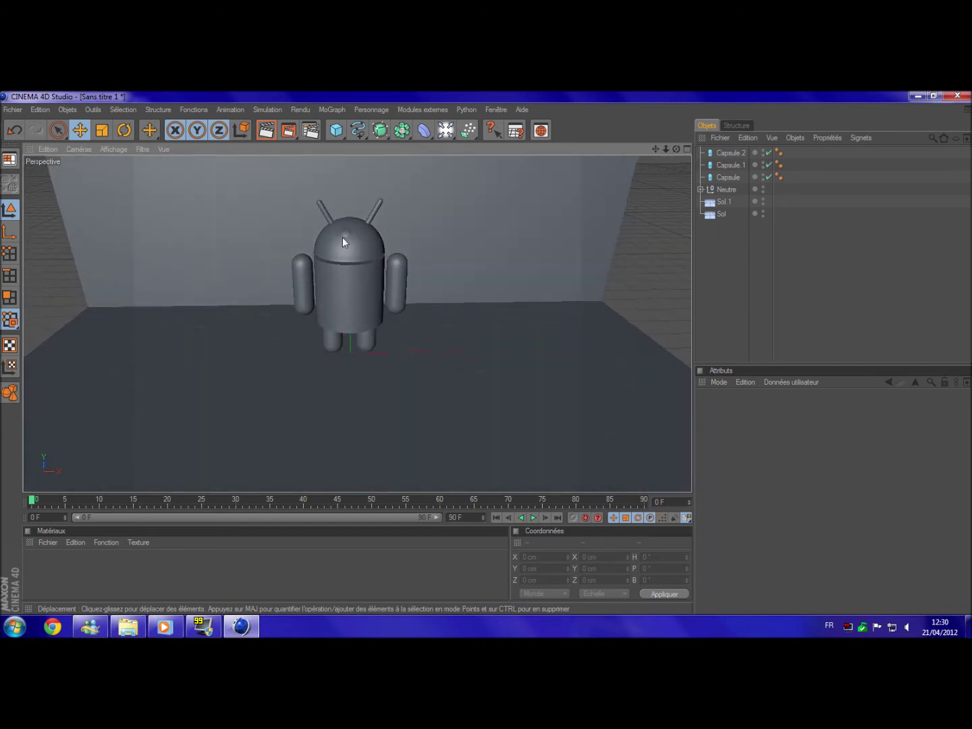
{"action": "left_click", "coordinate": [360, 235]}
{"action": "left_click_drag", "start_coordinate": [387, 262], "coordinate": [380, 263]}
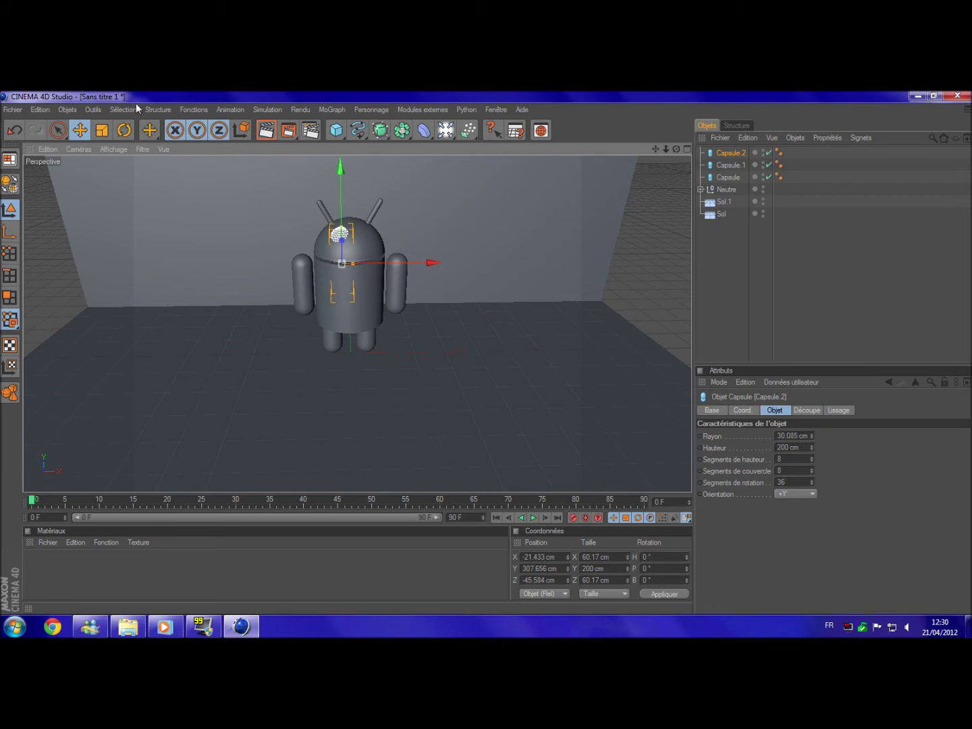
Pitch the eye capsule 10° on the P axis.
{"action": "left_click", "coordinate": [124, 131]}
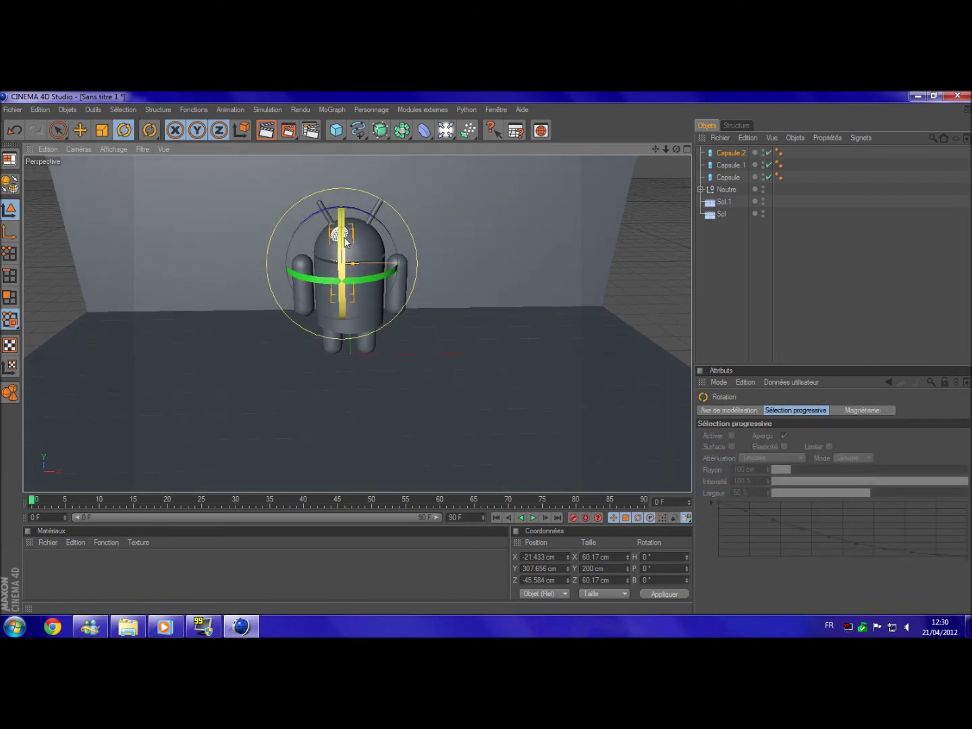
{"action": "left_click_drag", "start_coordinate": [342, 250], "coordinate": [342, 252]}
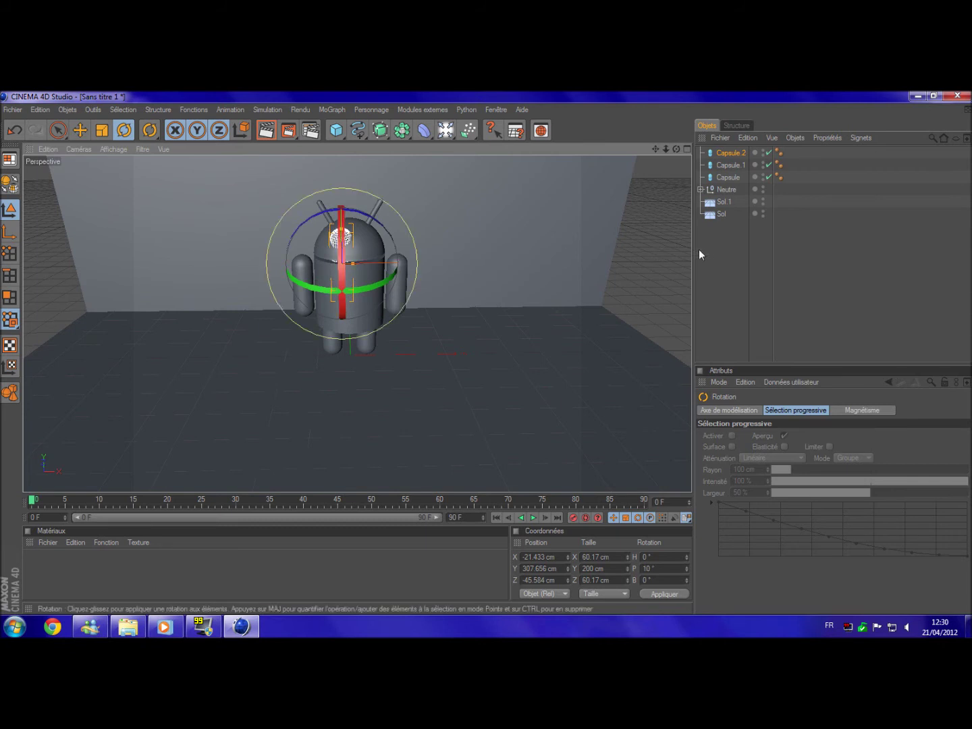
{"action": "left_click", "coordinate": [700, 249]}
{"action": "left_click", "coordinate": [335, 237]}
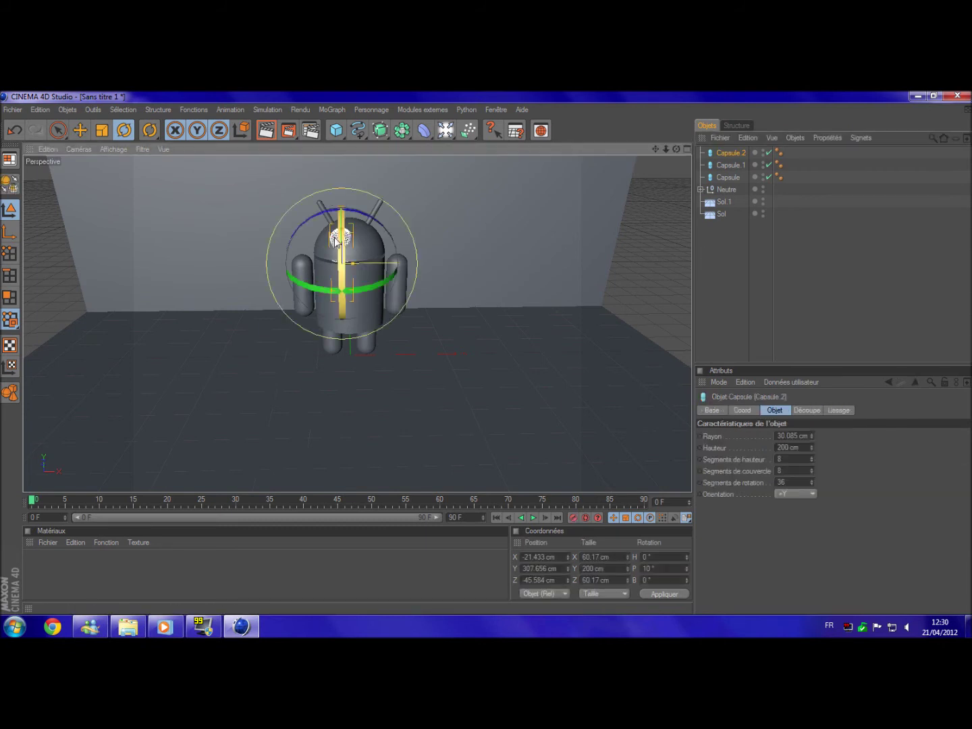
{"action": "left_click", "coordinate": [889, 316]}
{"action": "mouse_move", "coordinate": [486, 304]}
{"action": "left_mouse_down", "text": "alt"}
{"action": "mouse_move", "coordinate": [431, 297]}
{"action": "mouse_move", "coordinate": [445, 312]}
{"action": "left_mouse_up", "text": "alt"}
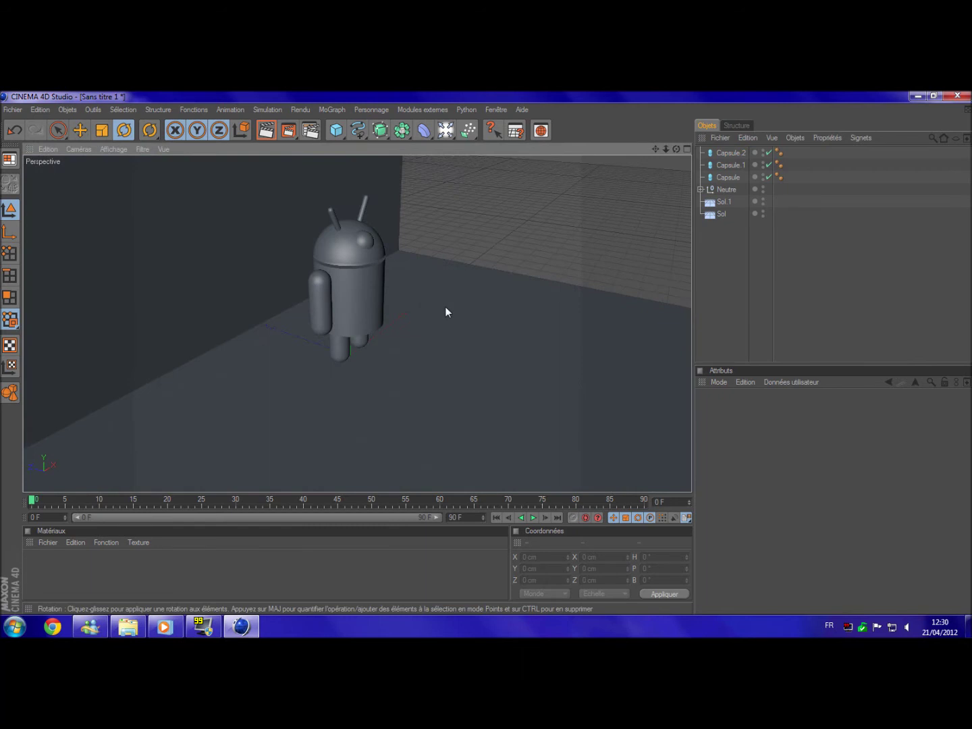
Adjust the eye's height and push it onto the face at -30.121 cm Z.
{"action": "left_click", "coordinate": [80, 130]}
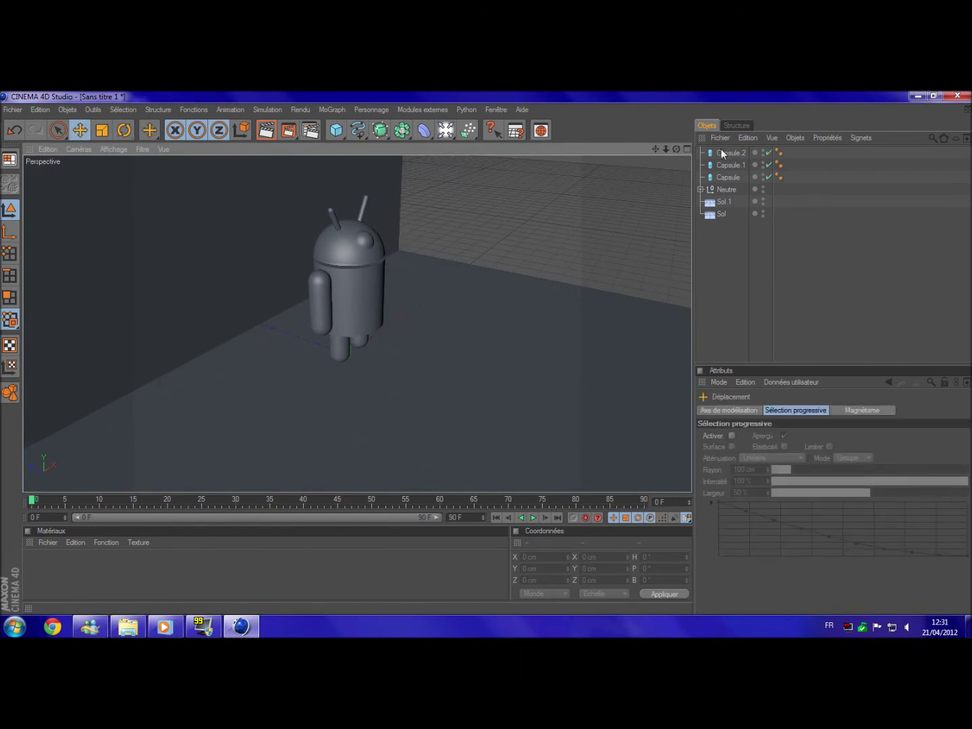
{"action": "left_click", "coordinate": [363, 208]}
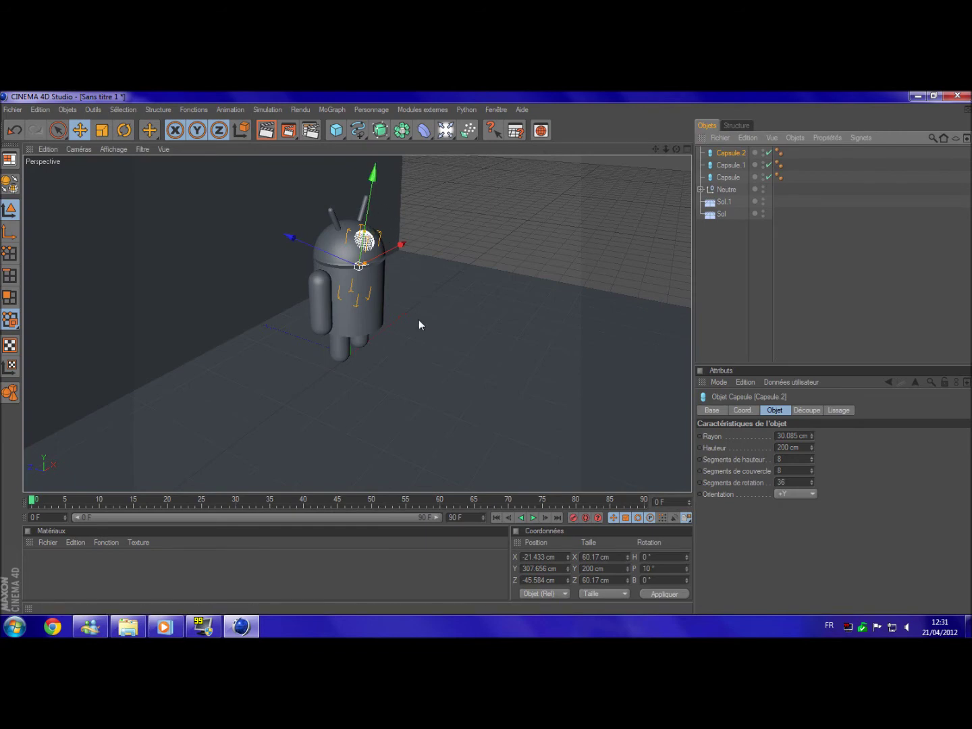
{"action": "left_click_drag", "start_coordinate": [418, 319], "coordinate": [349, 280], "text": "alt"}
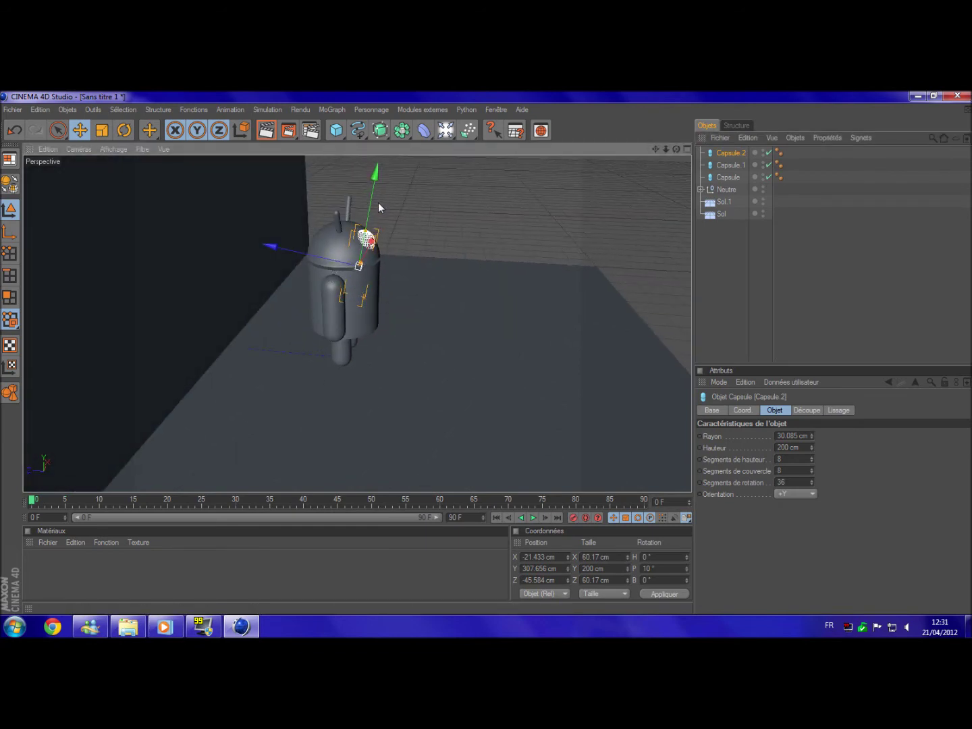
{"action": "left_click_drag", "start_coordinate": [365, 217], "coordinate": [365, 221]}
{"action": "left_click_drag", "start_coordinate": [317, 247], "coordinate": [307, 246]}
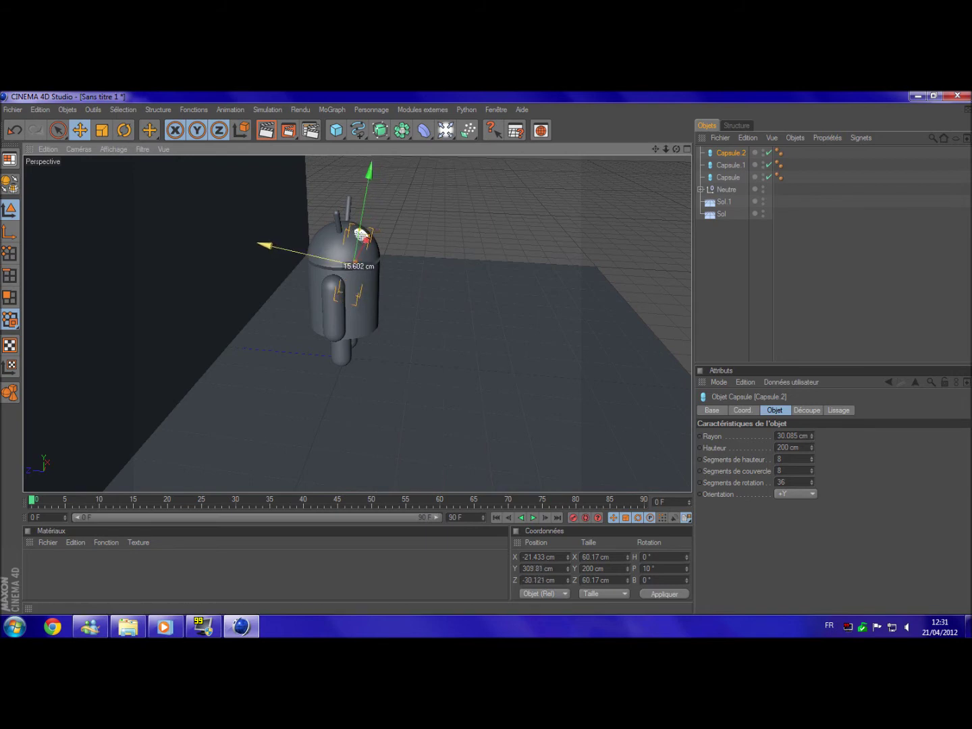
{"action": "left_click", "coordinate": [203, 371]}
{"action": "left_click_drag", "start_coordinate": [202, 371], "coordinate": [337, 378], "text": "alt"}
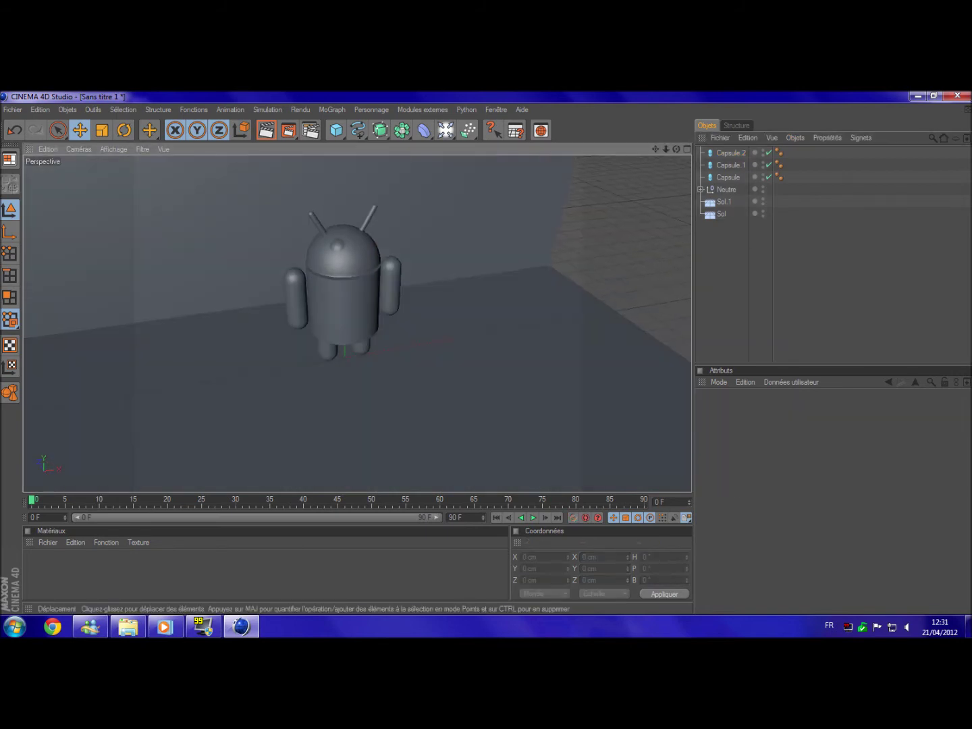
{"action": "left_click", "coordinate": [336, 247]}
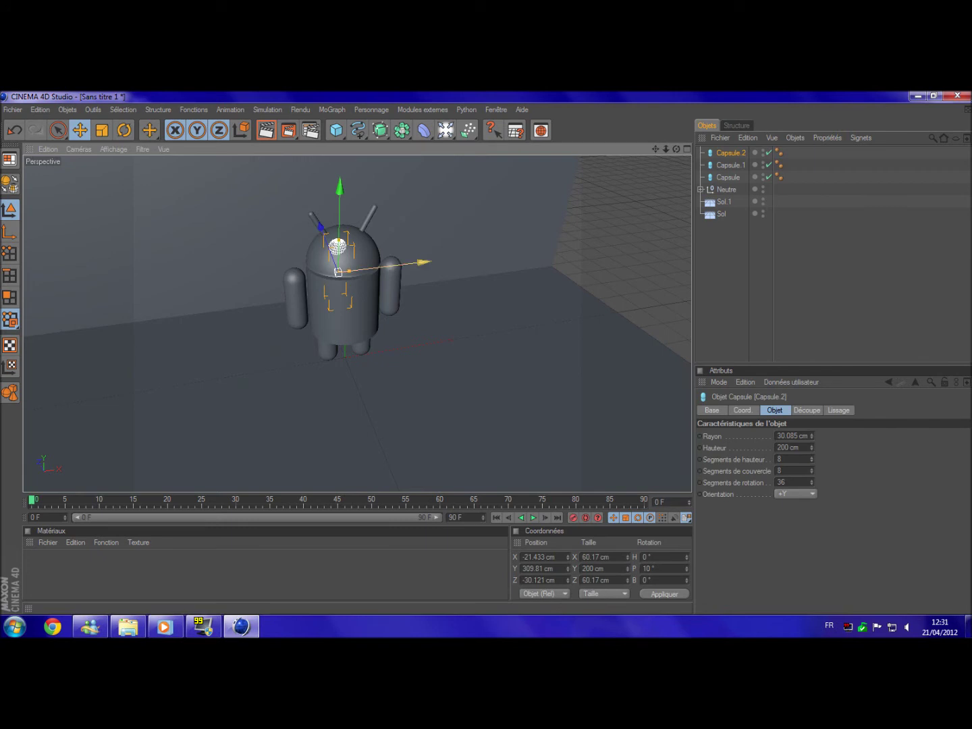
{"action": "left_click", "coordinate": [734, 291]}
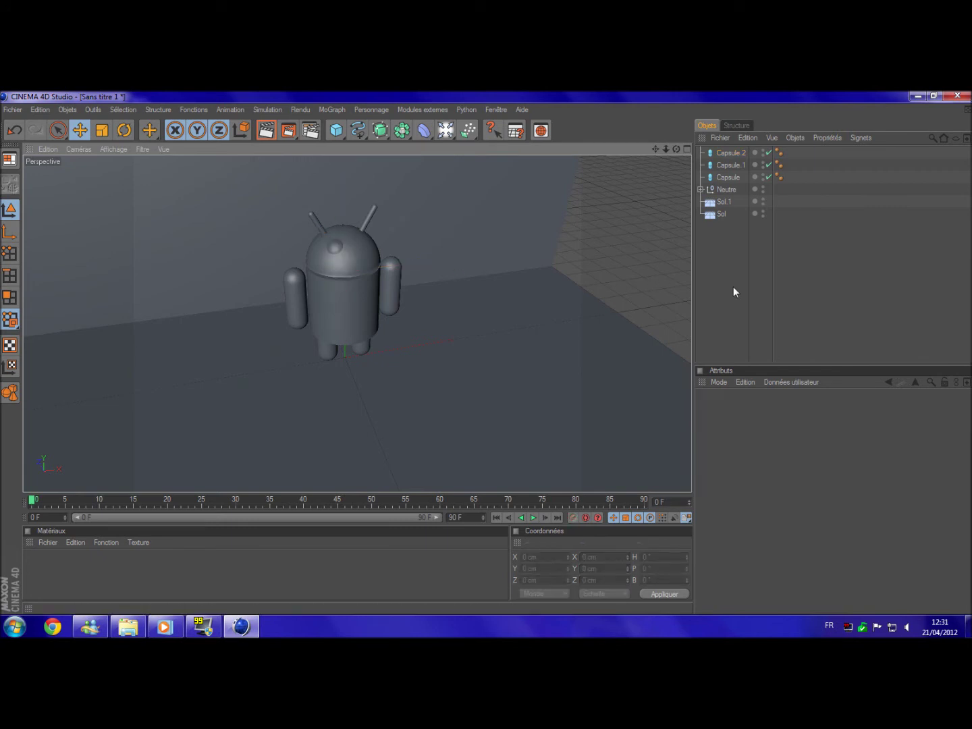
{"action": "left_click", "coordinate": [336, 249]}
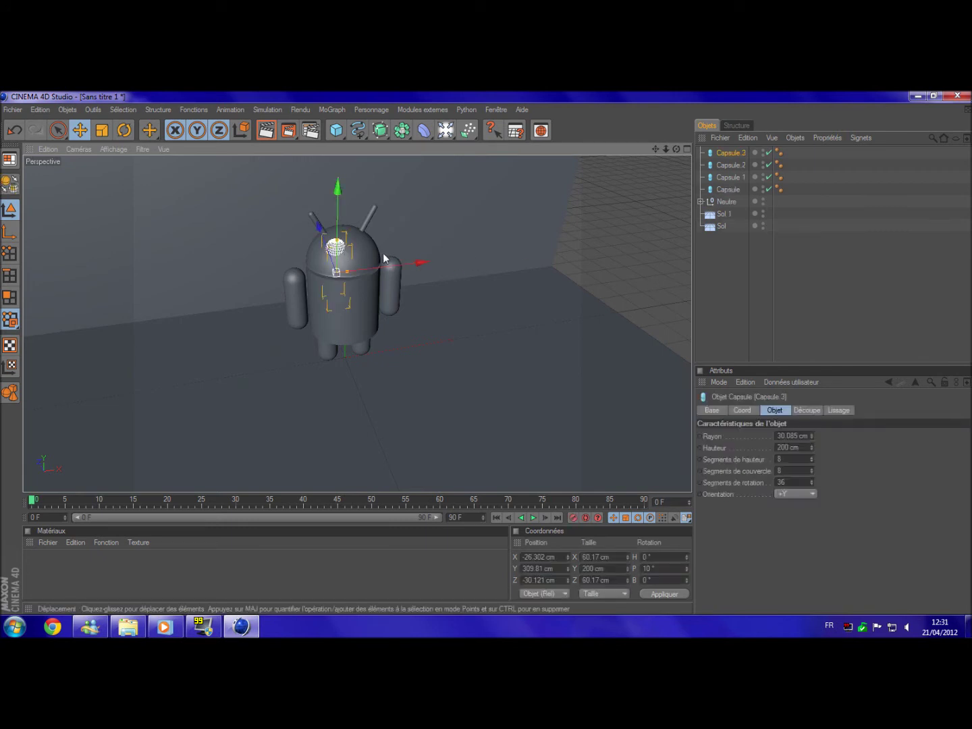
Duplicate the eye as Capsule 3 and place it at 28.379 cm X.
{"action": "left_click_drag", "start_coordinate": [397, 264], "coordinate": [422, 262], "text": "ctrl"}
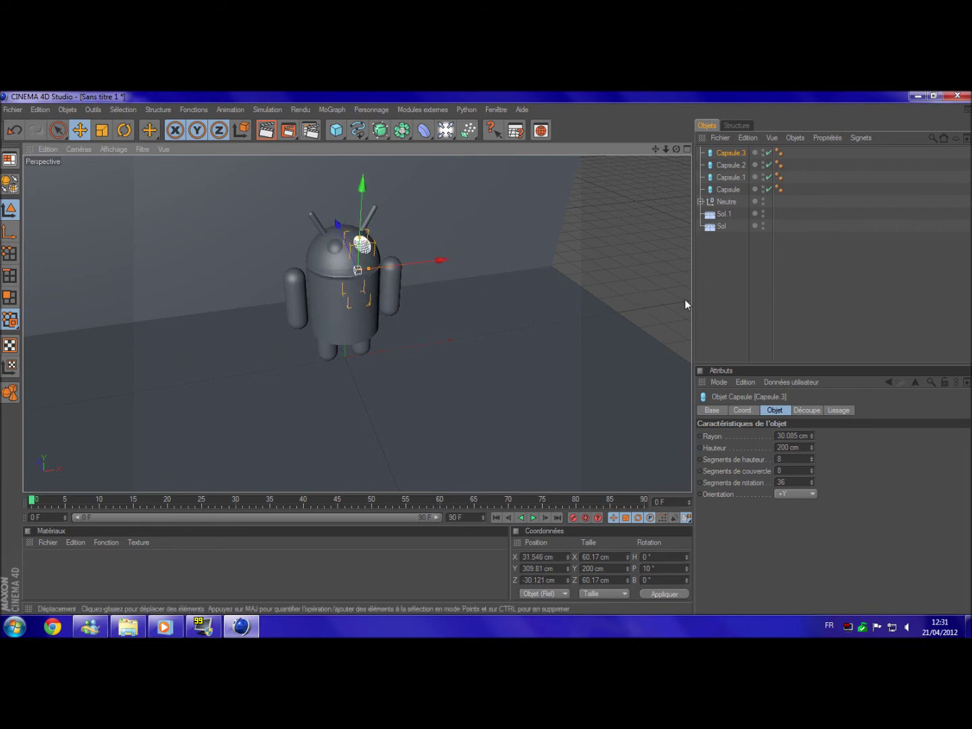
{"action": "left_click", "coordinate": [547, 282]}
{"action": "mouse_move", "coordinate": [676, 149]}
{"action": "left_mouse_down"}
{"action": "mouse_move", "coordinate": [654, 151]}
{"action": "mouse_move", "coordinate": [755, 252]}
{"action": "left_mouse_up"}
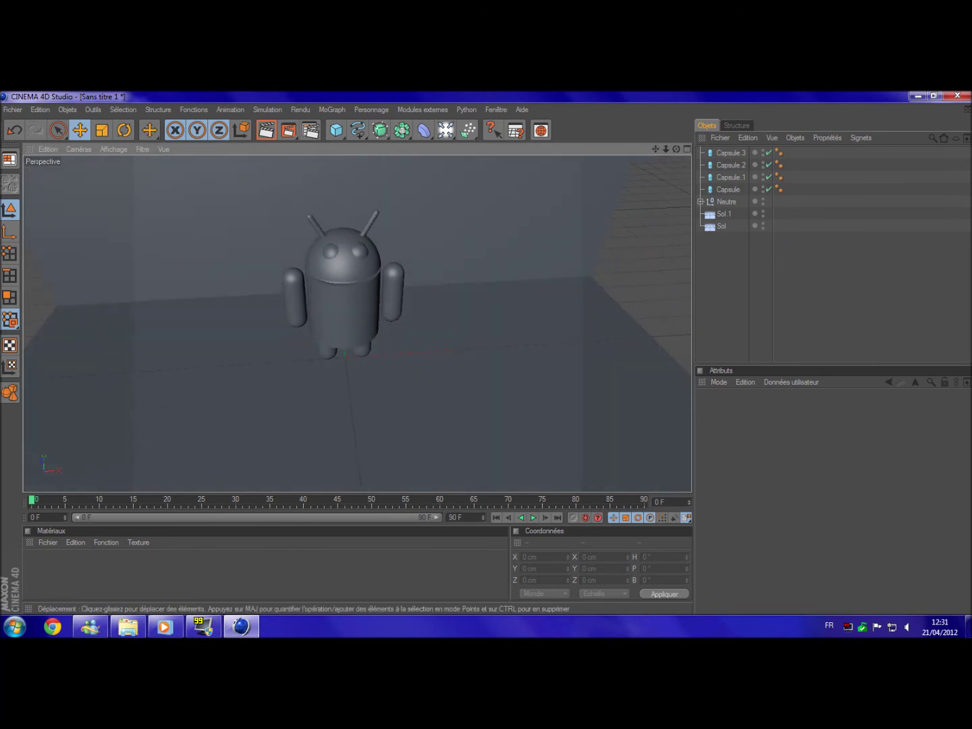
{"action": "left_click", "coordinate": [360, 252]}
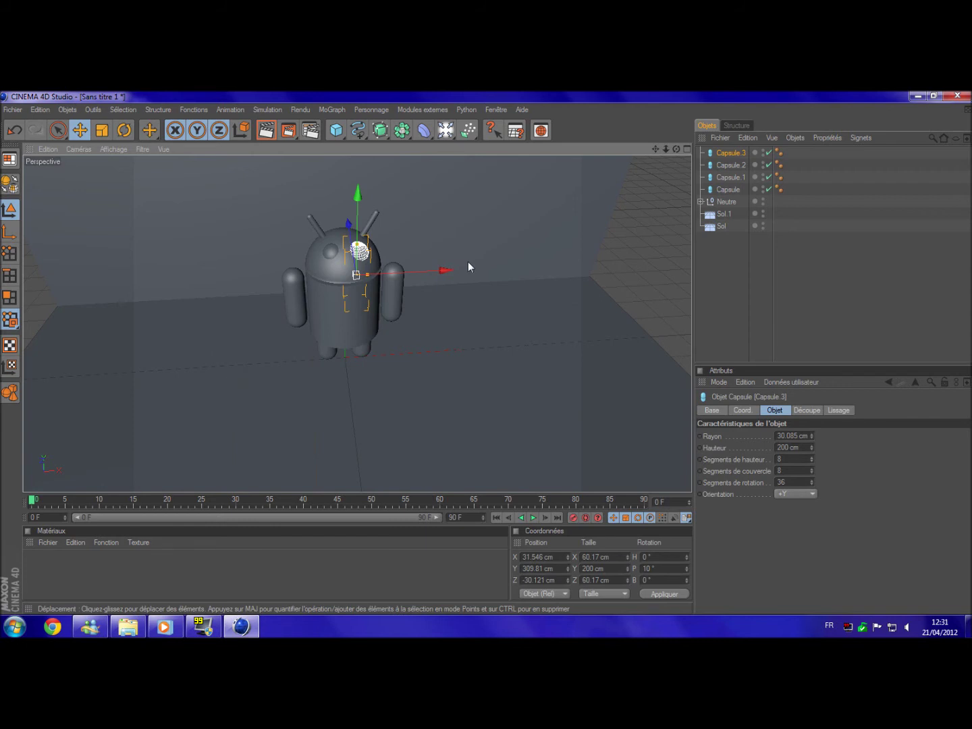
{"action": "left_click_drag", "start_coordinate": [447, 269], "coordinate": [445, 271]}
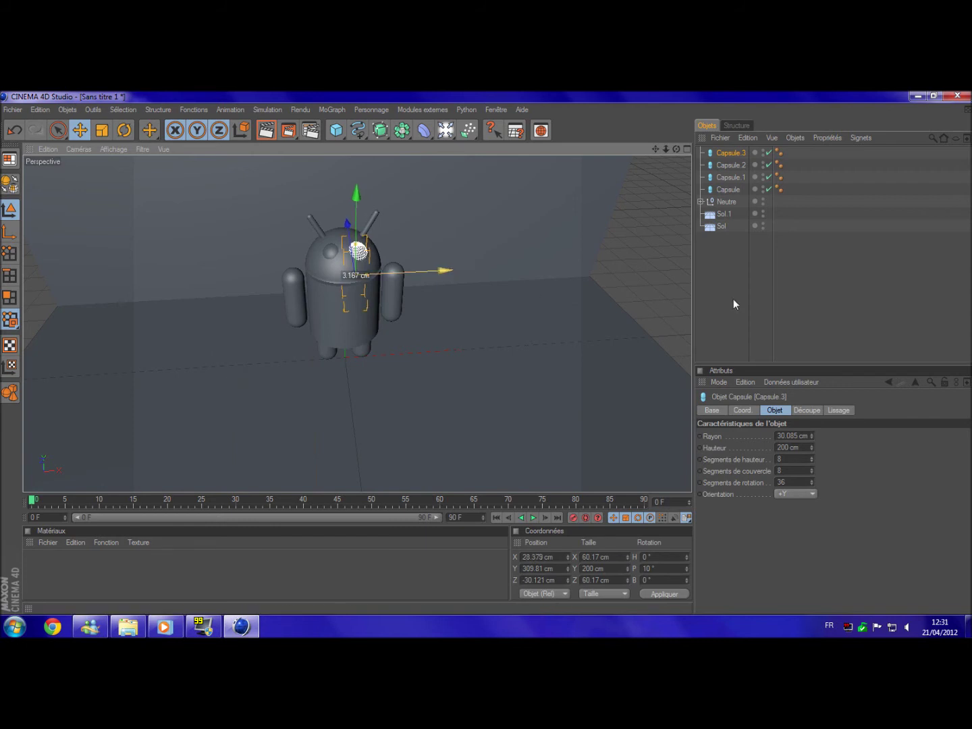
{"action": "left_click", "coordinate": [439, 267]}
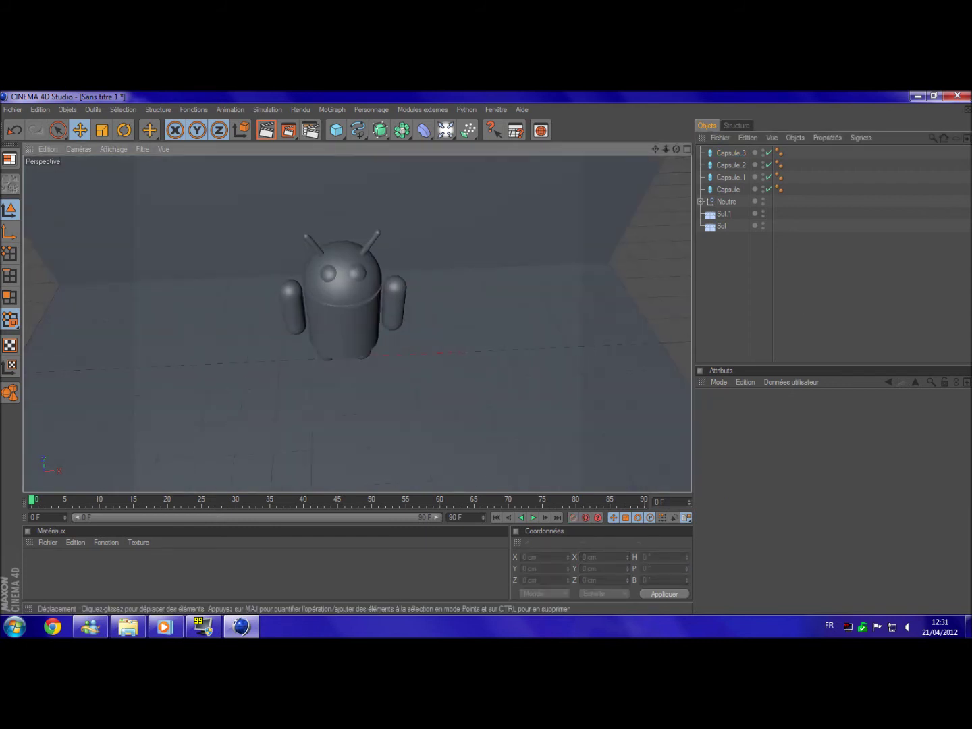
Select both antenna capsules and move them into the Neutre group.
{"action": "left_click_drag", "start_coordinate": [825, 151], "coordinate": [709, 190]}
{"action": "left_click", "coordinate": [802, 163]}
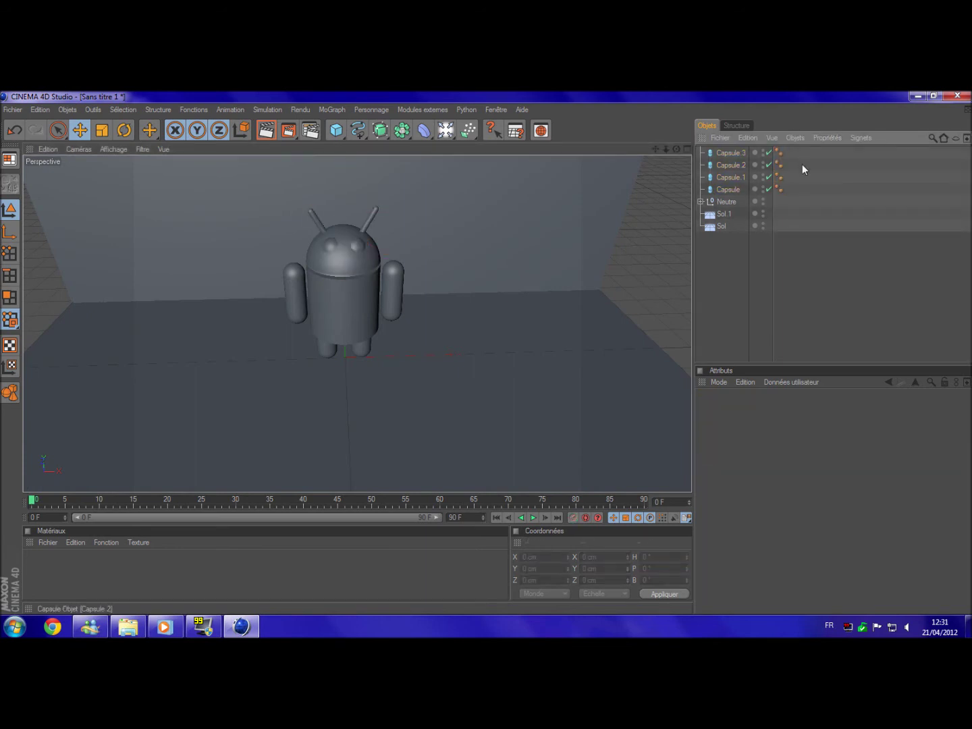
{"action": "left_click_drag", "start_coordinate": [790, 170], "coordinate": [727, 191]}
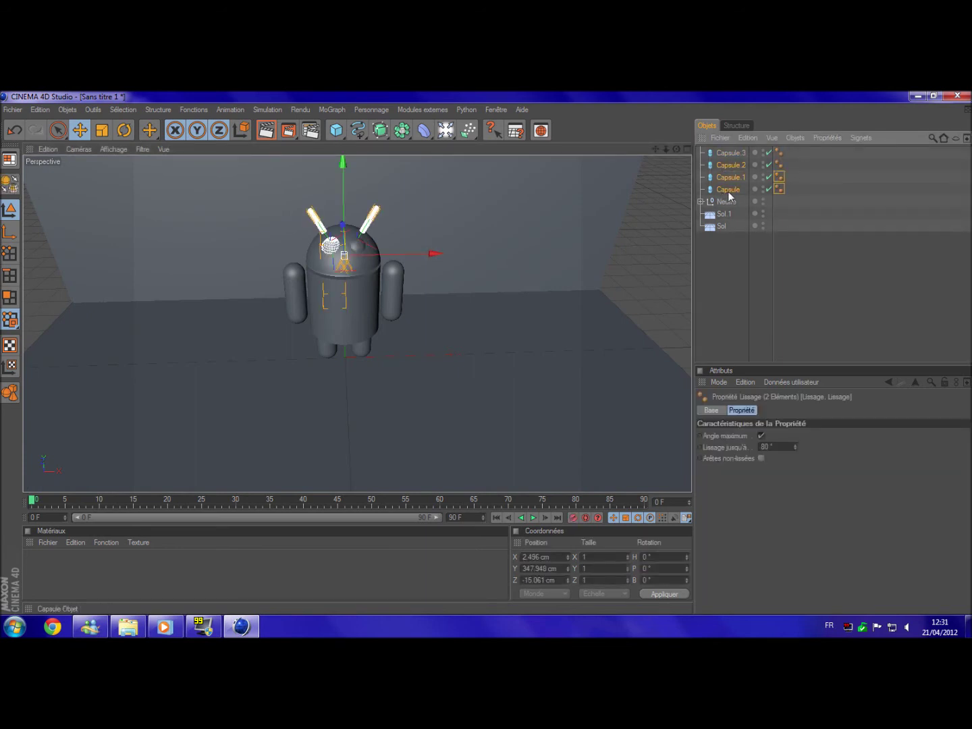
{"action": "left_click", "coordinate": [796, 168]}
{"action": "left_click_drag", "start_coordinate": [792, 171], "coordinate": [712, 200]}
Create a new material Mat coloured green R 29, V 161, B 0.
{"action": "left_click", "coordinate": [701, 178]}
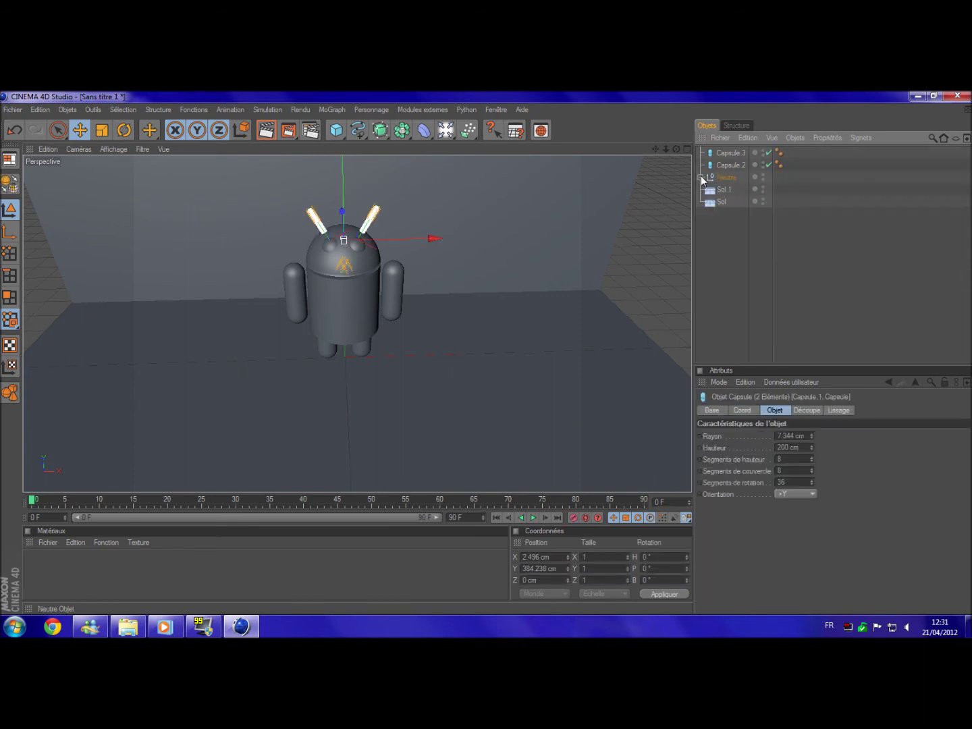
{"action": "left_click", "coordinate": [777, 252]}
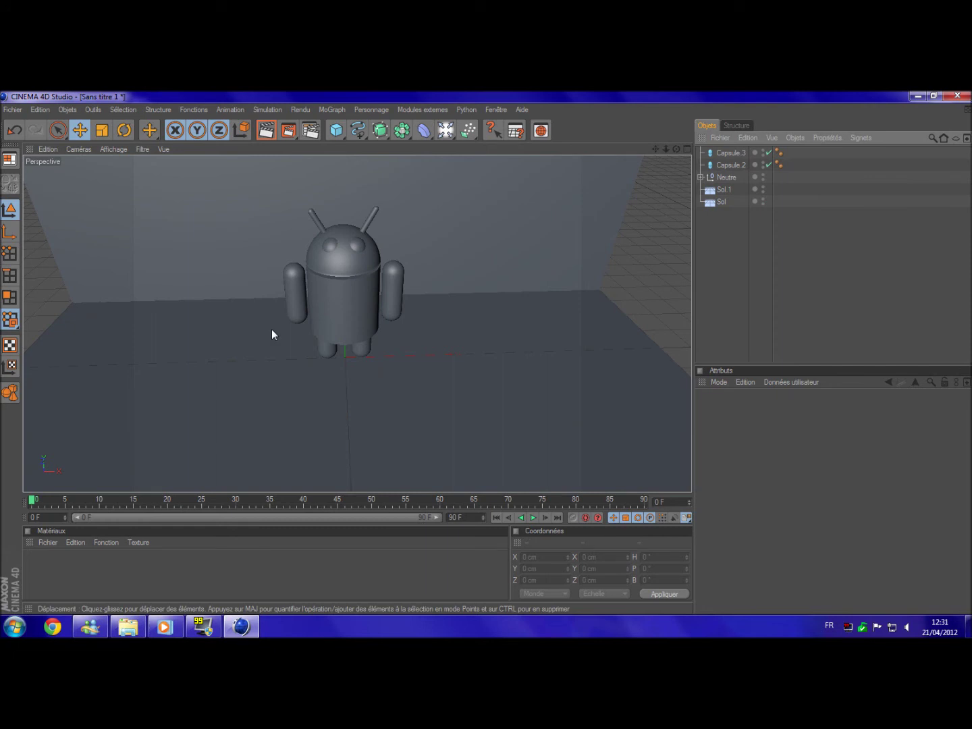
{"action": "double_click", "coordinate": [24, 567]}
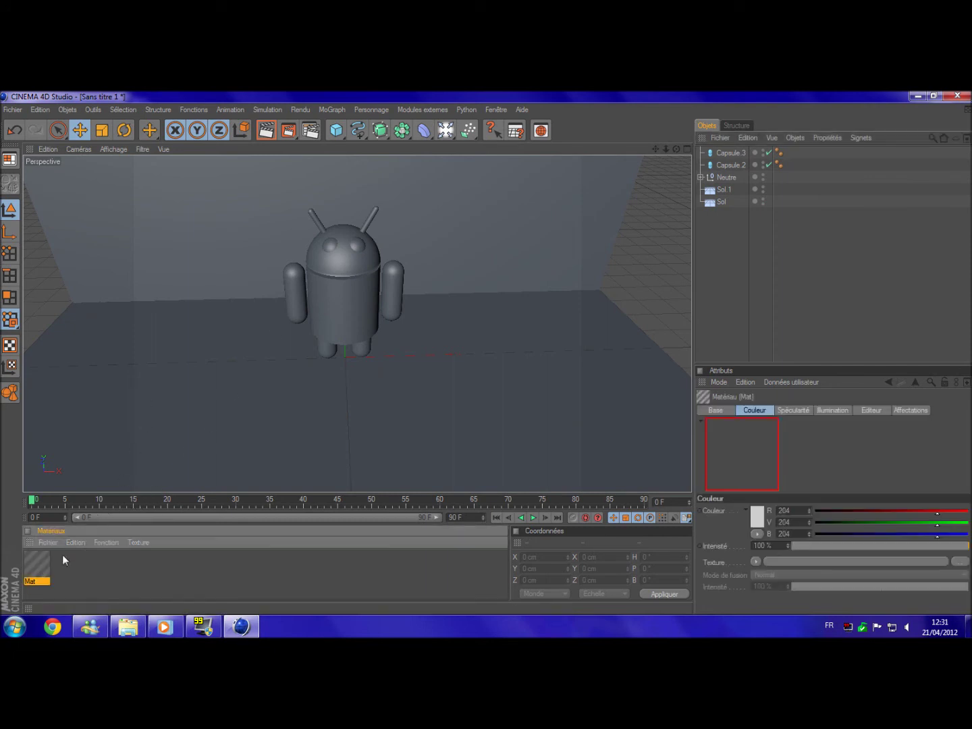
{"action": "double_click", "coordinate": [30, 570]}
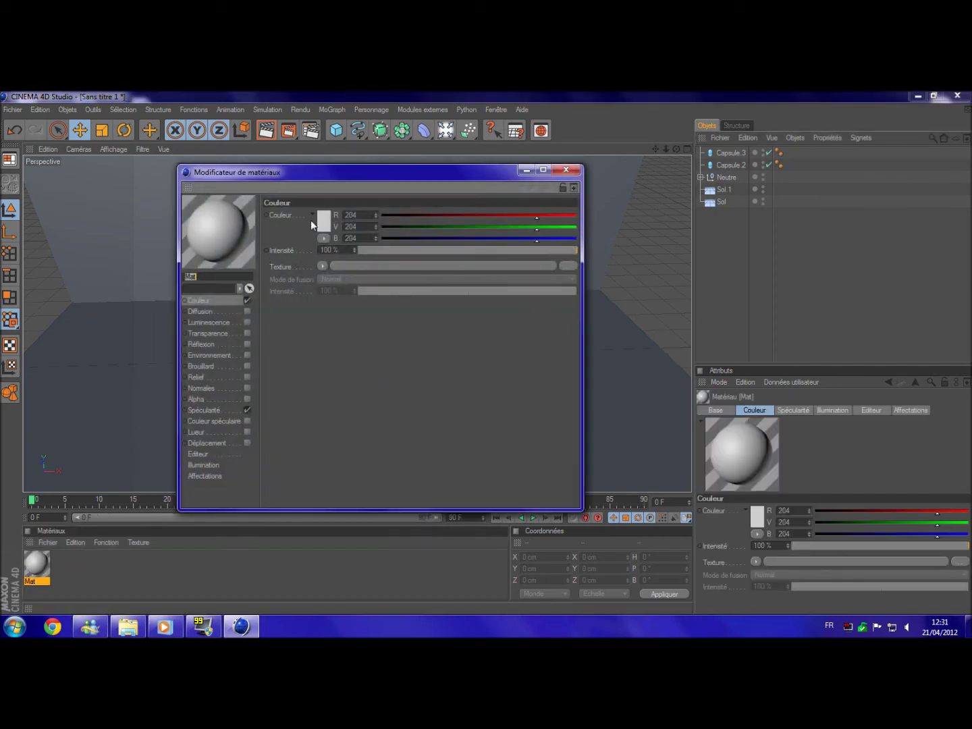
{"action": "left_click", "coordinate": [327, 217]}
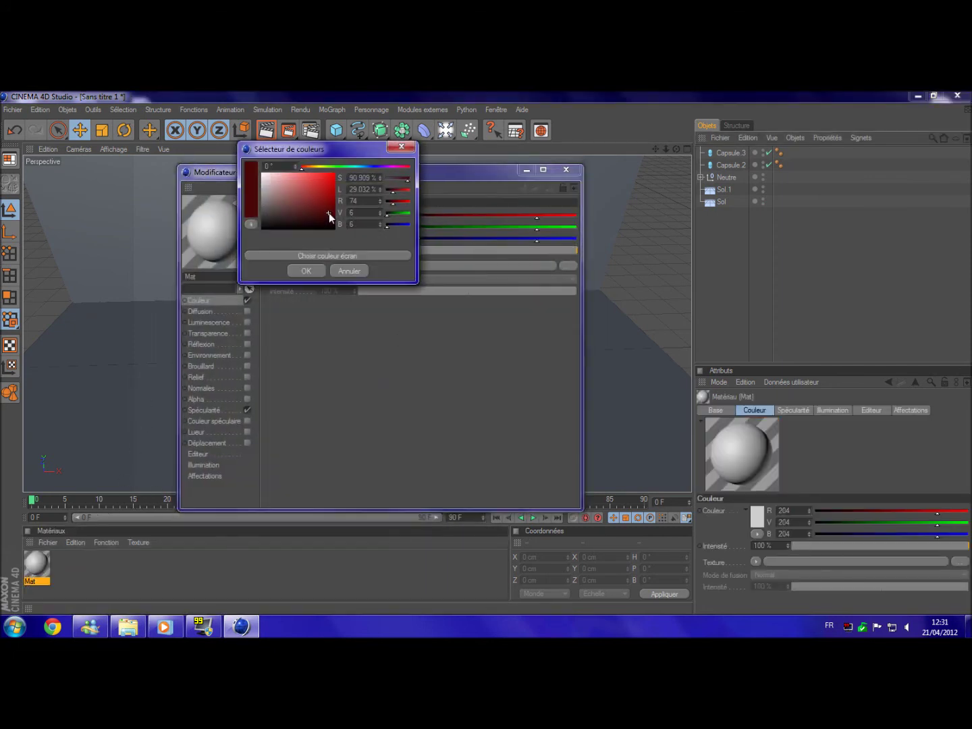
{"action": "left_click", "coordinate": [334, 167]}
{"action": "left_click_drag", "start_coordinate": [328, 185], "coordinate": [336, 196]}
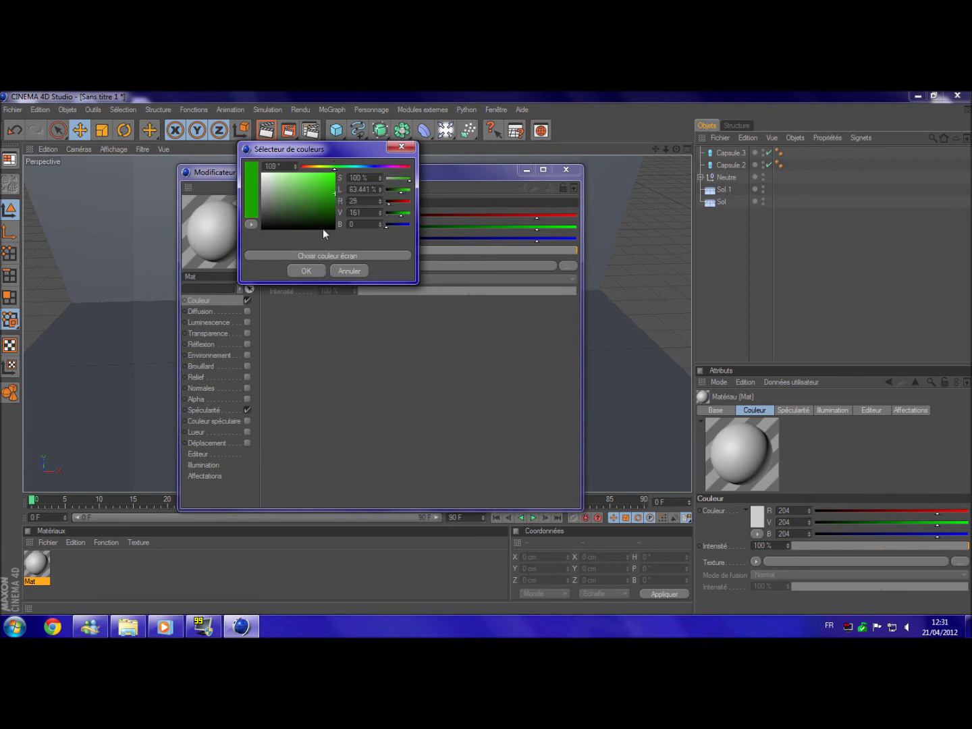
{"action": "left_click", "coordinate": [314, 273]}
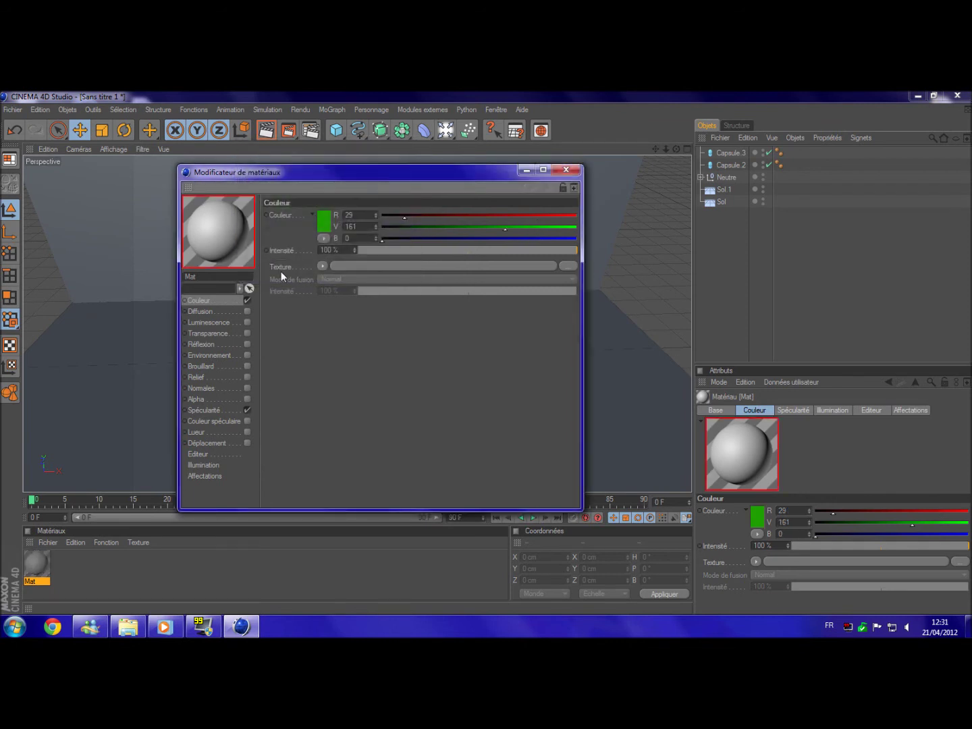
Give Mat 11% reflection and apply it to the Neutre group.
{"action": "left_click", "coordinate": [244, 343]}
{"action": "left_click_drag", "start_coordinate": [409, 252], "coordinate": [388, 250]}
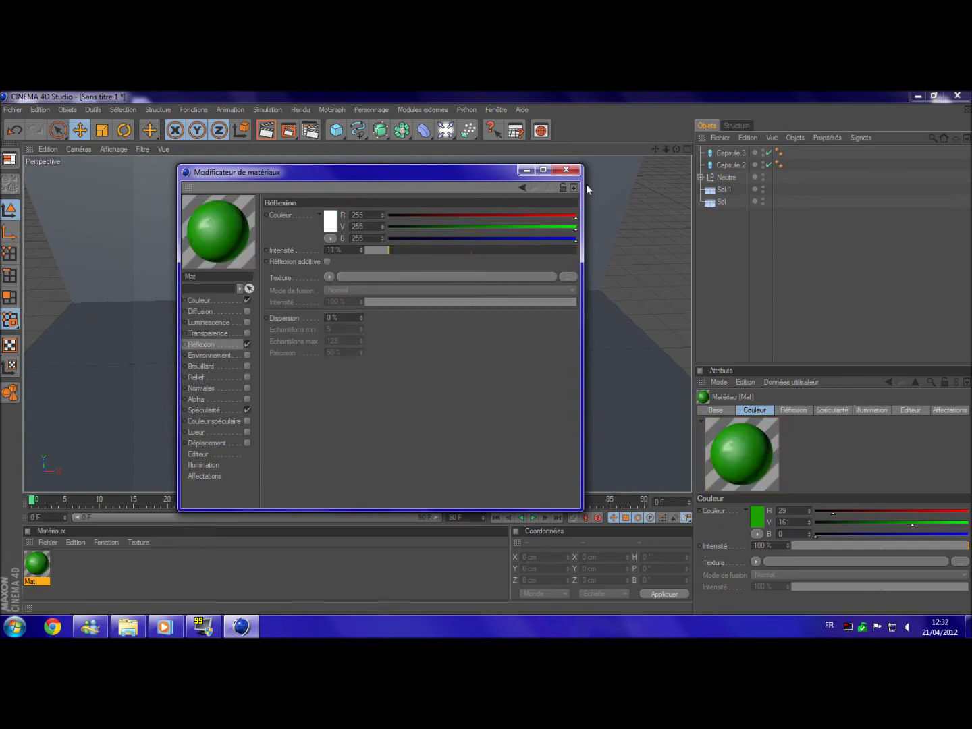
{"action": "left_click", "coordinate": [565, 169]}
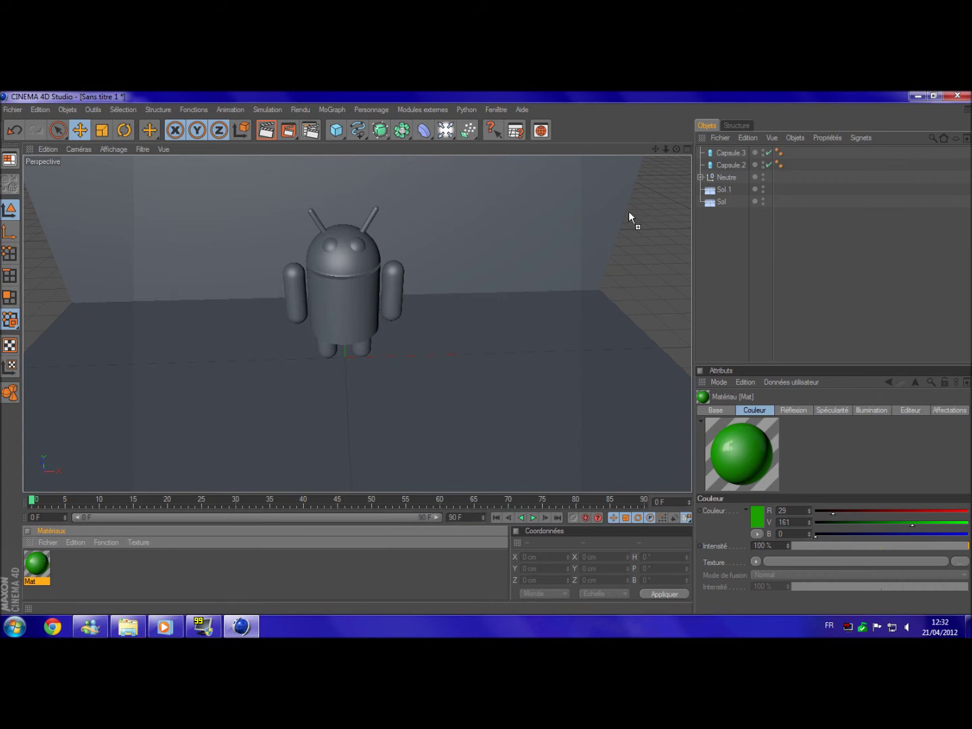
{"action": "left_click_drag", "start_coordinate": [720, 175], "coordinate": [722, 177]}
{"action": "left_click", "coordinate": [719, 278]}
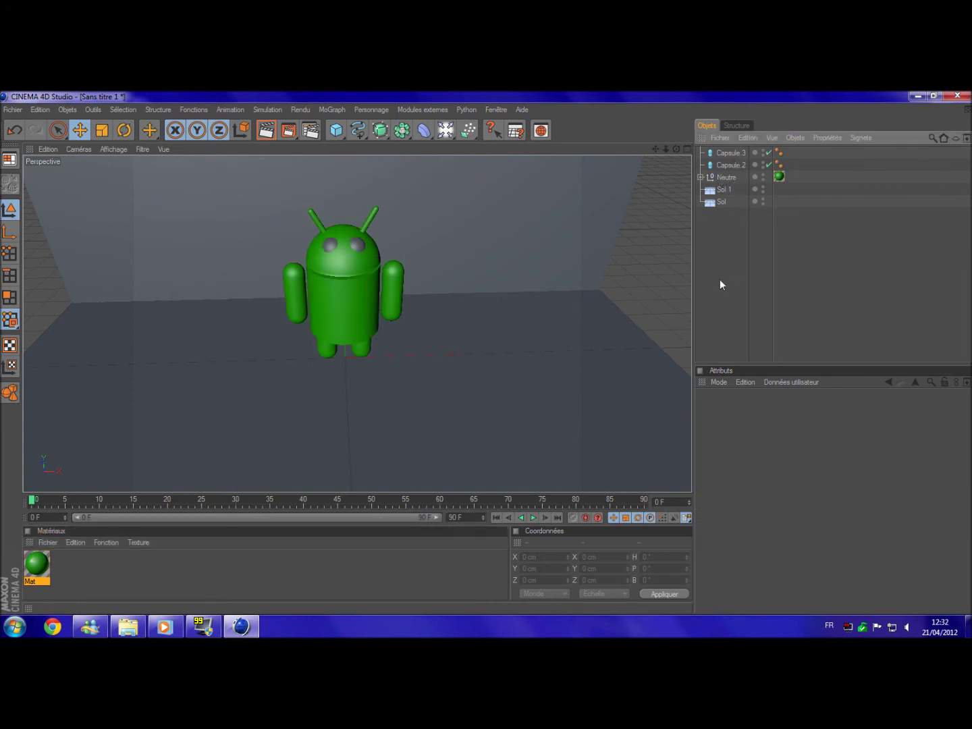
Render the view, then apply a new white Mat.1 material to both eye capsules.
{"action": "left_click", "coordinate": [301, 109]}
{"action": "left_click", "coordinate": [332, 130]}
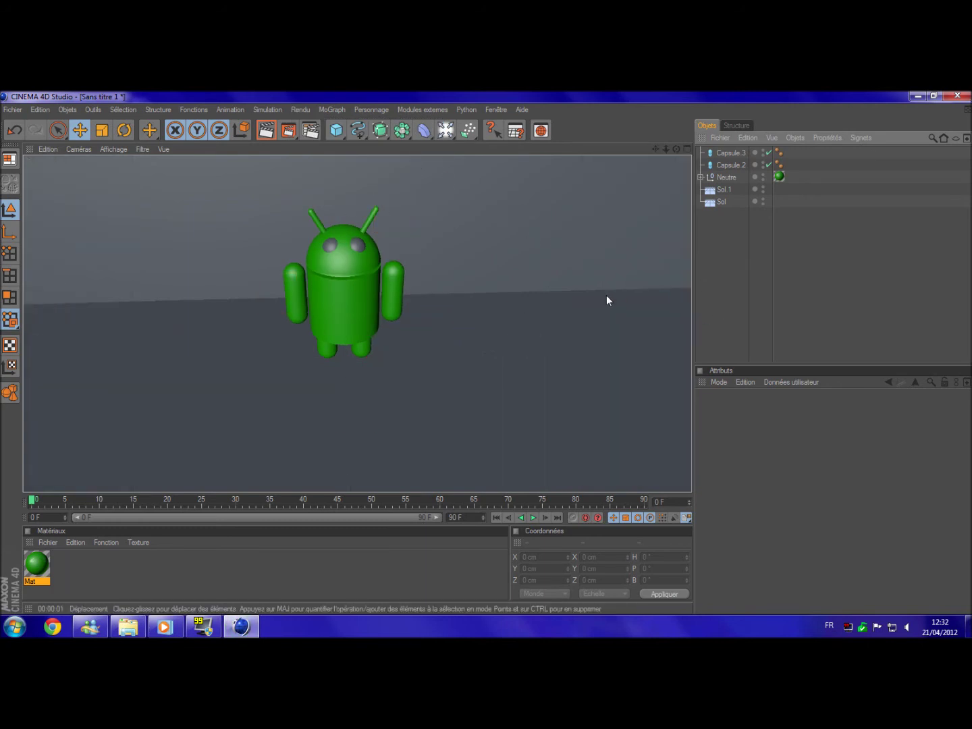
{"action": "double_click", "coordinate": [116, 565]}
{"action": "left_click_drag", "start_coordinate": [37, 563], "coordinate": [103, 515]}
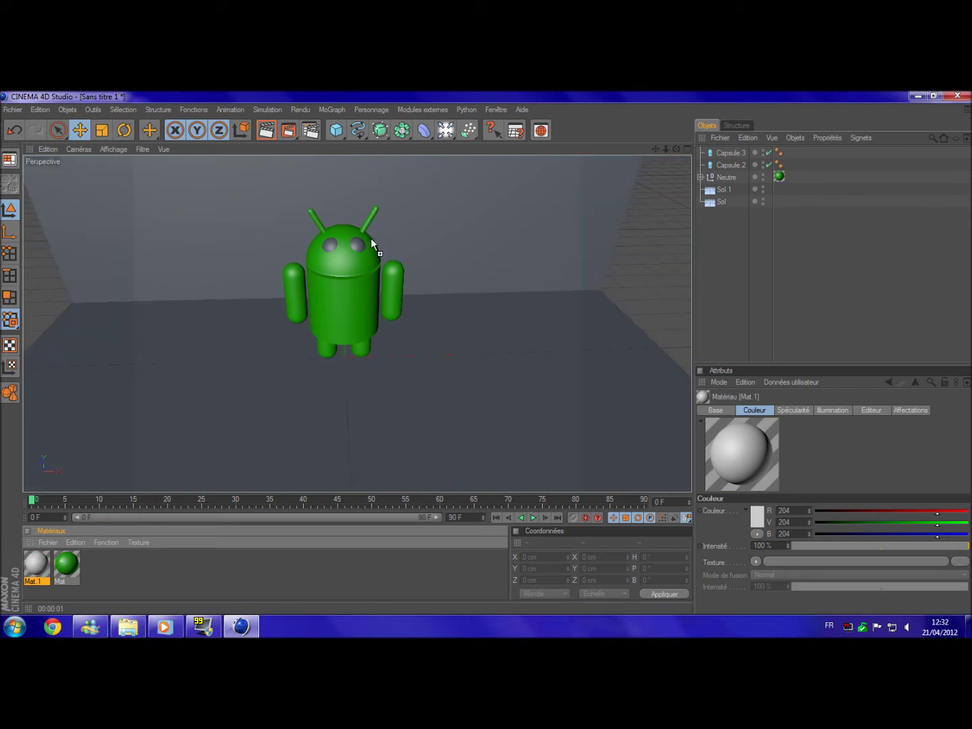
{"action": "left_click_drag", "start_coordinate": [362, 244], "coordinate": [361, 245]}
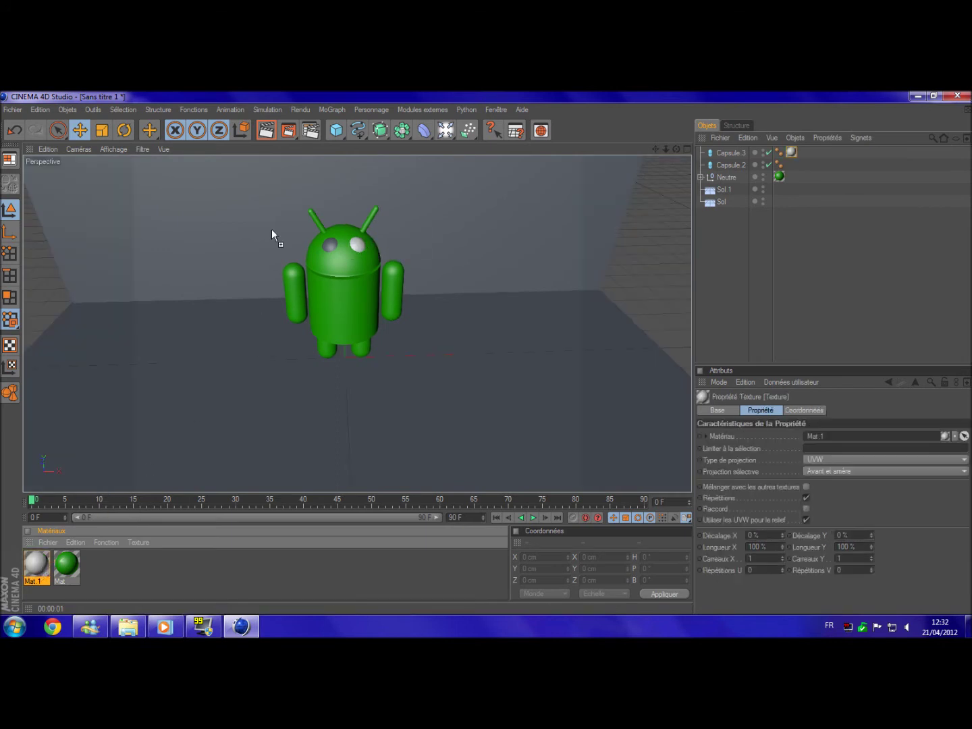
{"action": "left_click_drag", "start_coordinate": [330, 225], "coordinate": [336, 241]}
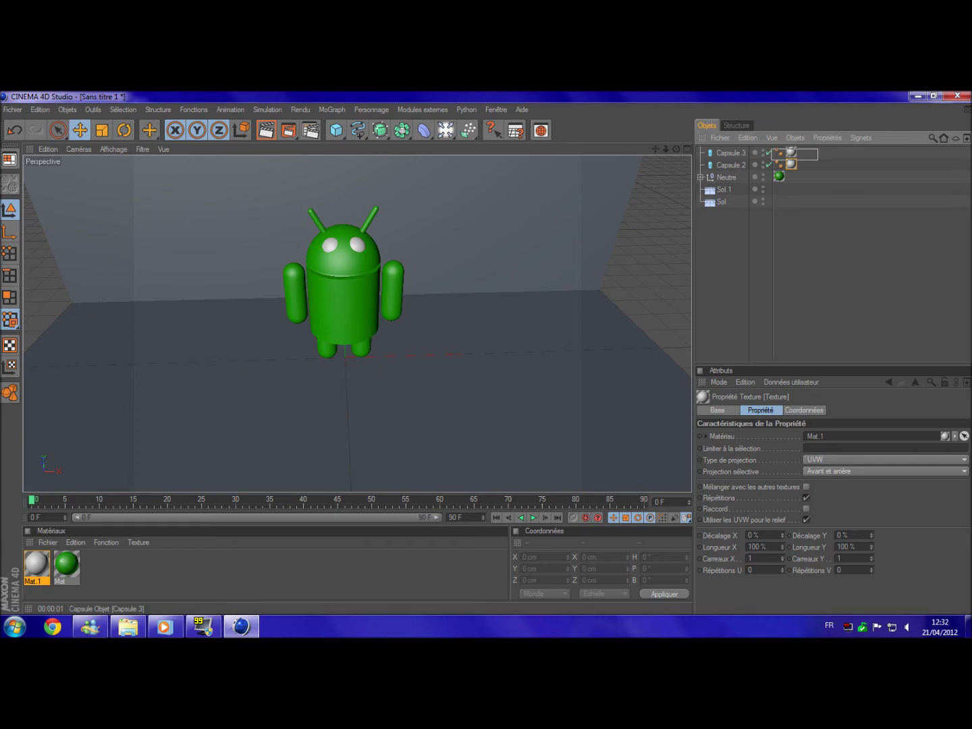
Move both eye capsules into the Neutre group and collapse it.
{"action": "left_click", "coordinate": [732, 167], "text": "shift"}
{"action": "left_click_drag", "start_coordinate": [732, 167], "coordinate": [722, 175]}
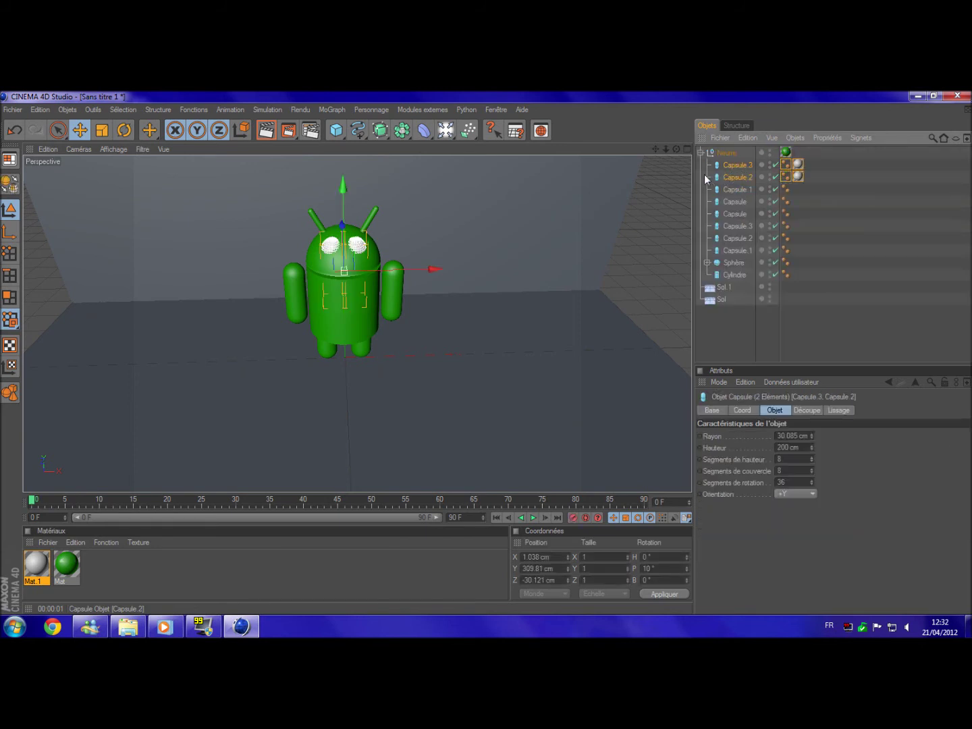
{"action": "left_click", "coordinate": [703, 154]}
{"action": "left_click", "coordinate": [560, 253]}
{"action": "left_click_drag", "start_coordinate": [559, 252], "coordinate": [462, 266], "text": "alt"}
{"action": "left_click_drag", "start_coordinate": [545, 258], "coordinate": [533, 258], "text": "alt"}
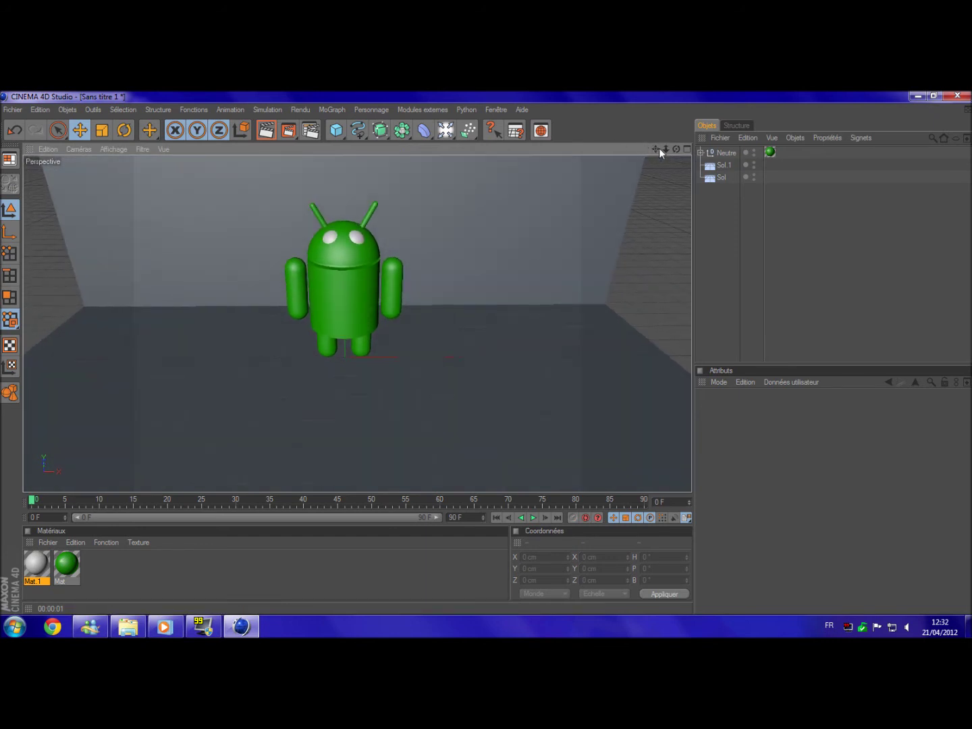
Add a MoText object reading 'Android' in the BIGMACCA font.
{"action": "mouse_move", "coordinate": [660, 150]}
{"action": "left_mouse_down"}
{"action": "mouse_move", "coordinate": [500, 153]}
{"action": "mouse_move", "coordinate": [538, 152]}
{"action": "left_mouse_up"}
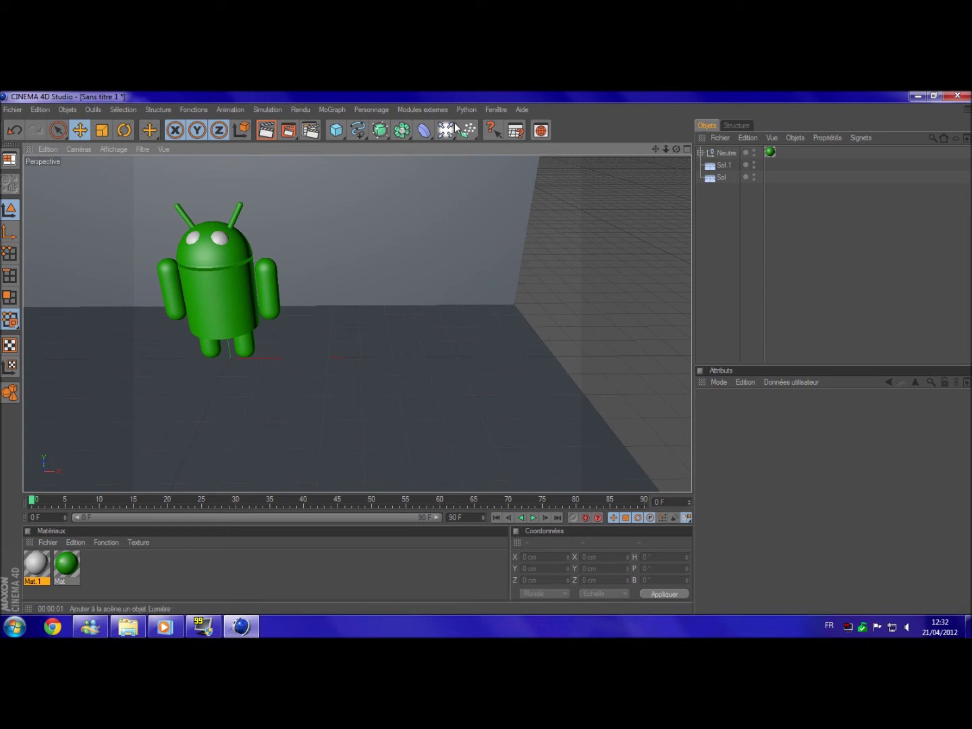
{"action": "left_click", "coordinate": [334, 110]}
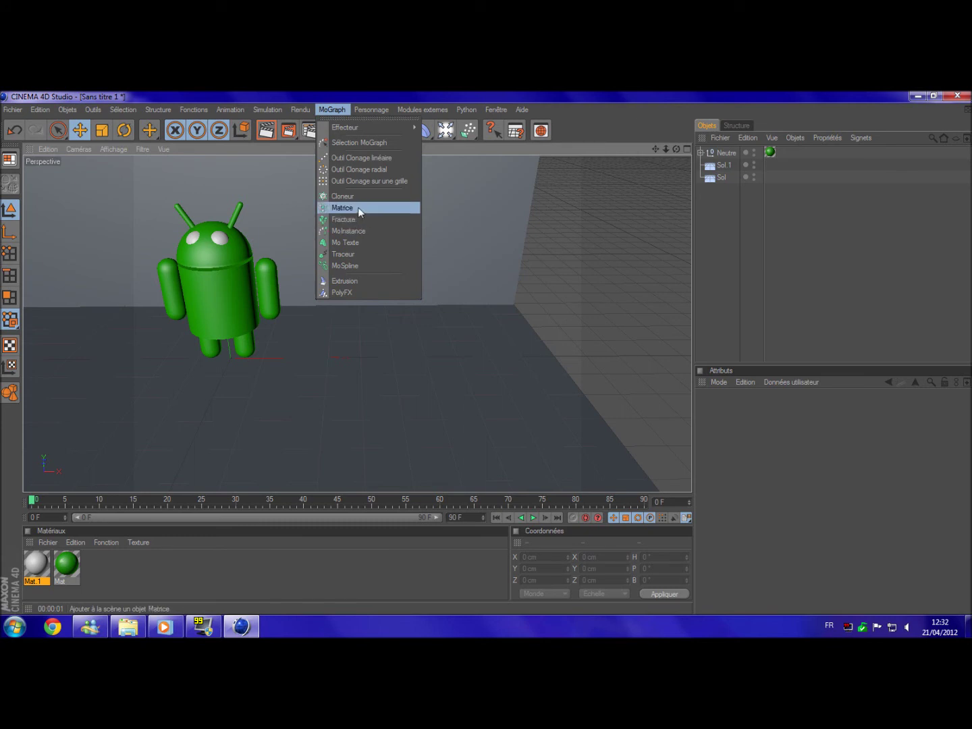
{"action": "left_click", "coordinate": [355, 242]}
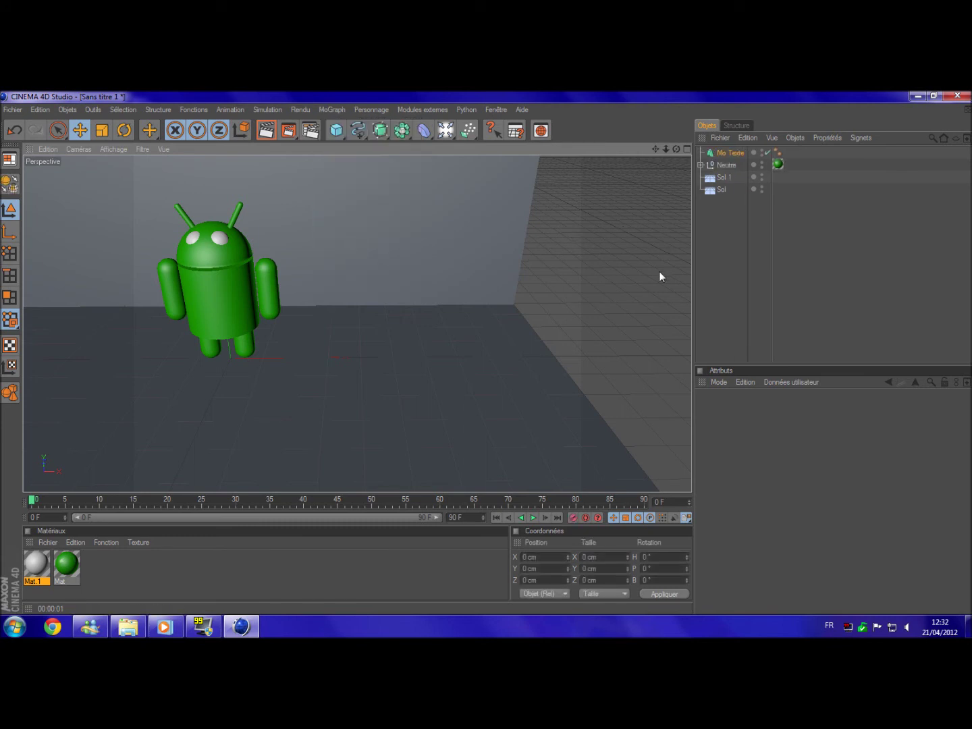
{"action": "left_click", "coordinate": [766, 468]}
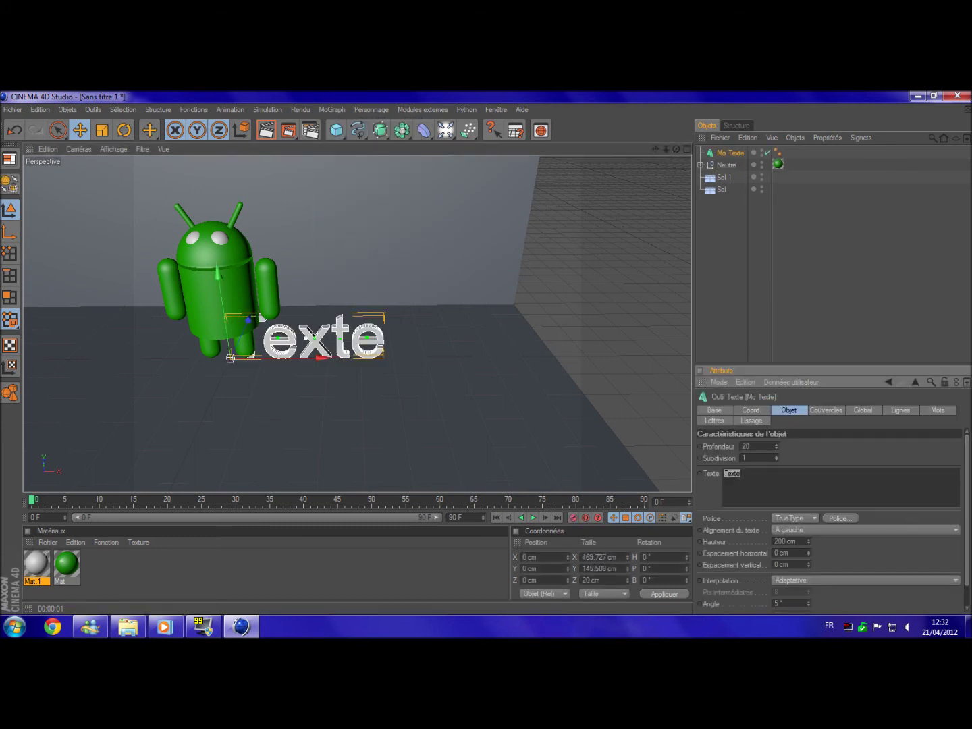
{"action": "type", "text": "Android"}
{"action": "left_click", "coordinate": [830, 512]}
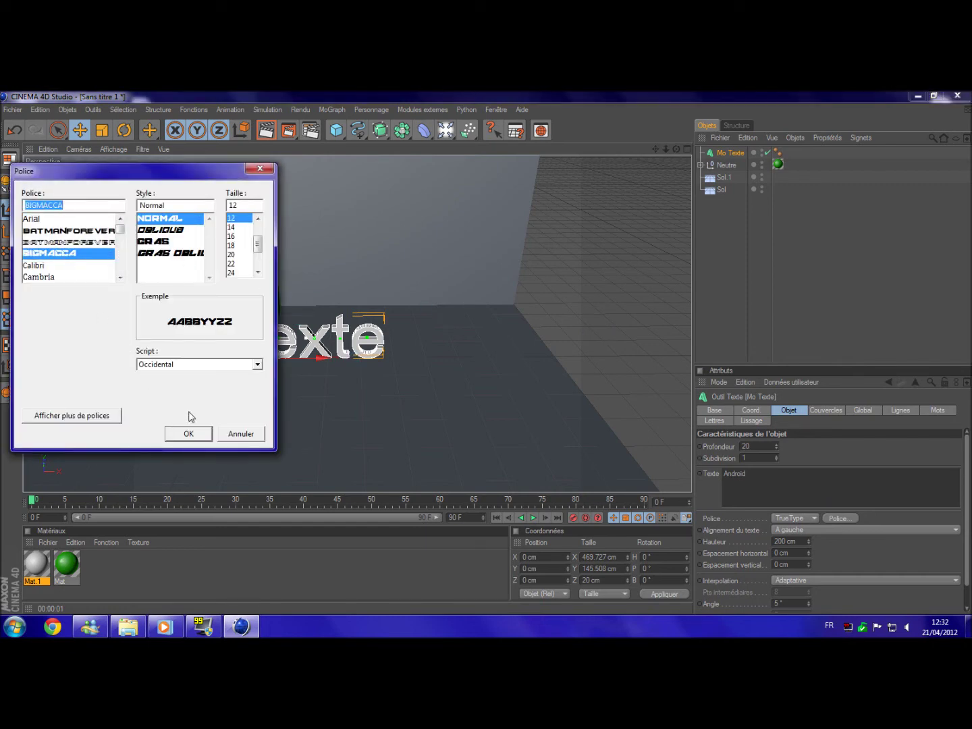
{"action": "left_click", "coordinate": [190, 433]}
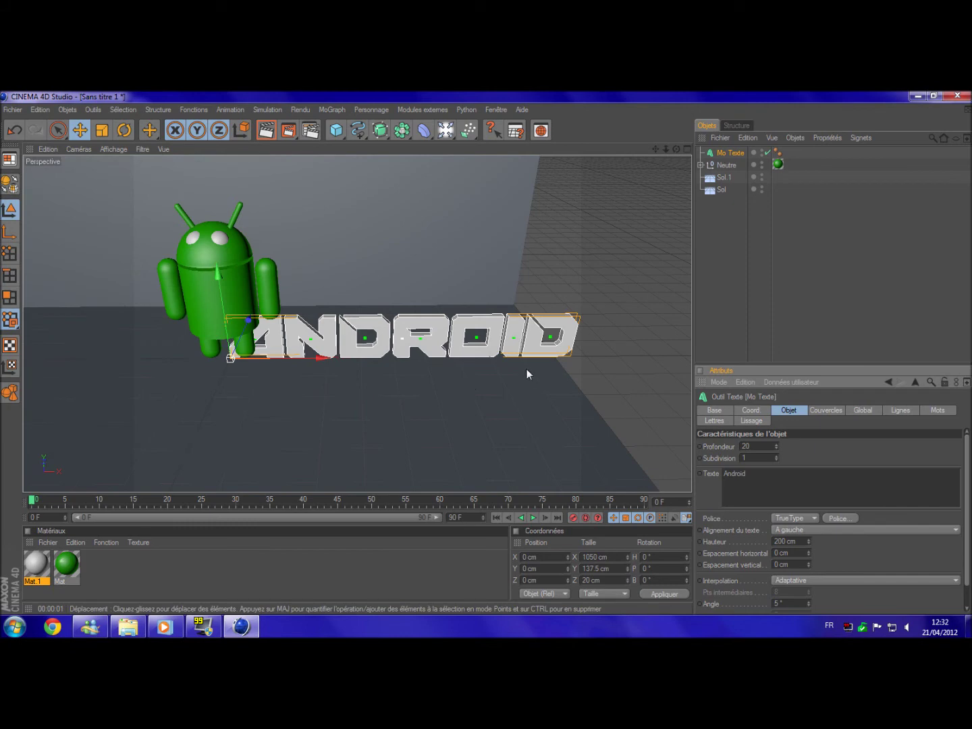
Move the text to 75.007 cm X, bank it -10° on B, and create Mat.2.
{"action": "mouse_move", "coordinate": [323, 356]}
{"action": "left_mouse_down"}
{"action": "mouse_move", "coordinate": [354, 357]}
{"action": "mouse_move", "coordinate": [345, 357]}
{"action": "left_mouse_up"}
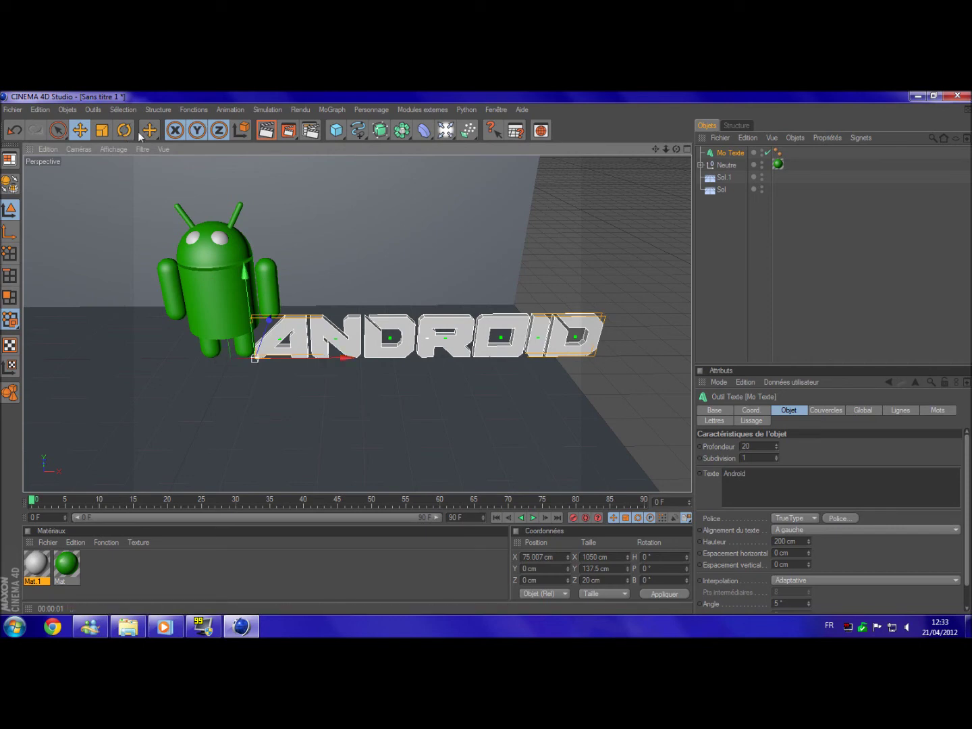
{"action": "key", "text": "r"}
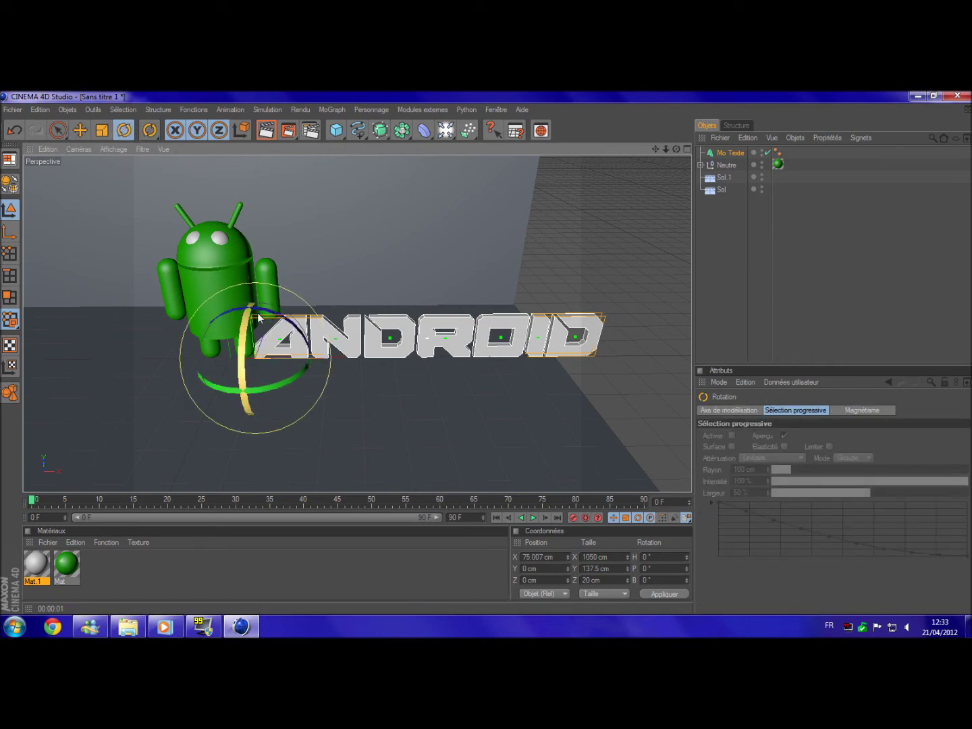
{"action": "left_click_drag", "start_coordinate": [248, 311], "coordinate": [263, 313]}
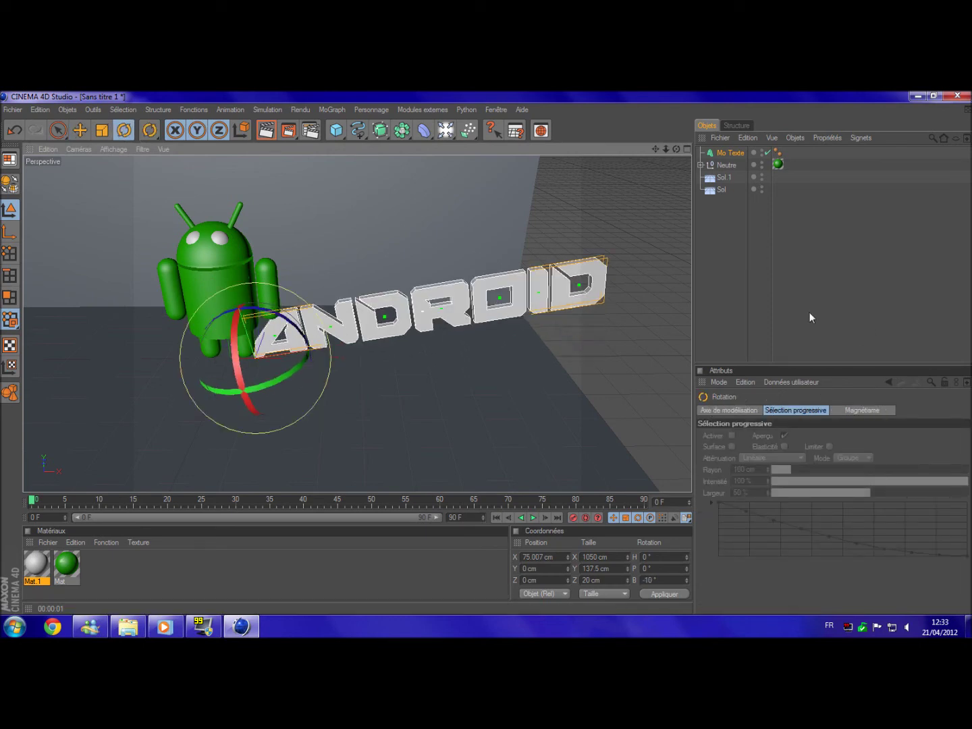
{"action": "left_click", "coordinate": [783, 317]}
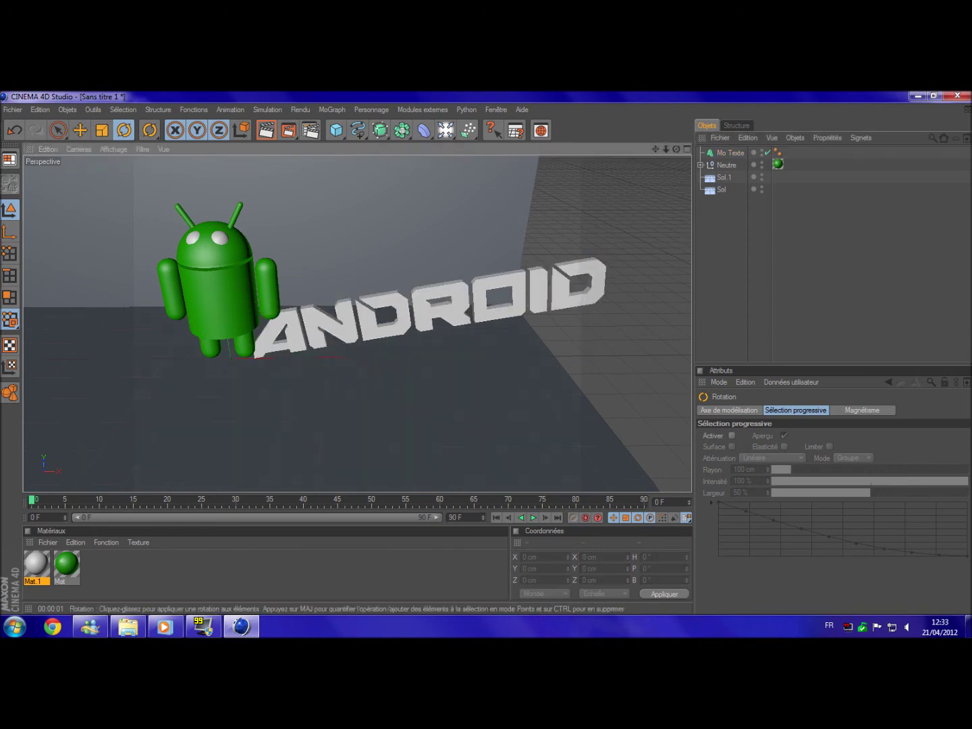
{"action": "double_click", "coordinate": [292, 562]}
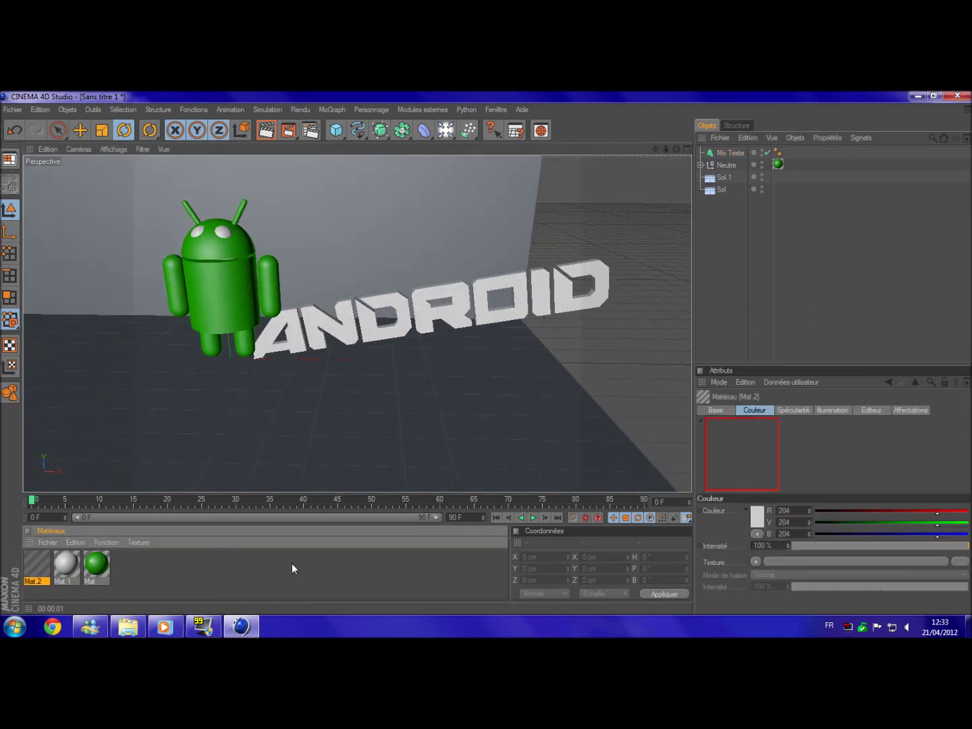
Orbit the view slightly and render the current viewport.
{"action": "left_click_drag", "start_coordinate": [289, 345], "coordinate": [297, 343]}
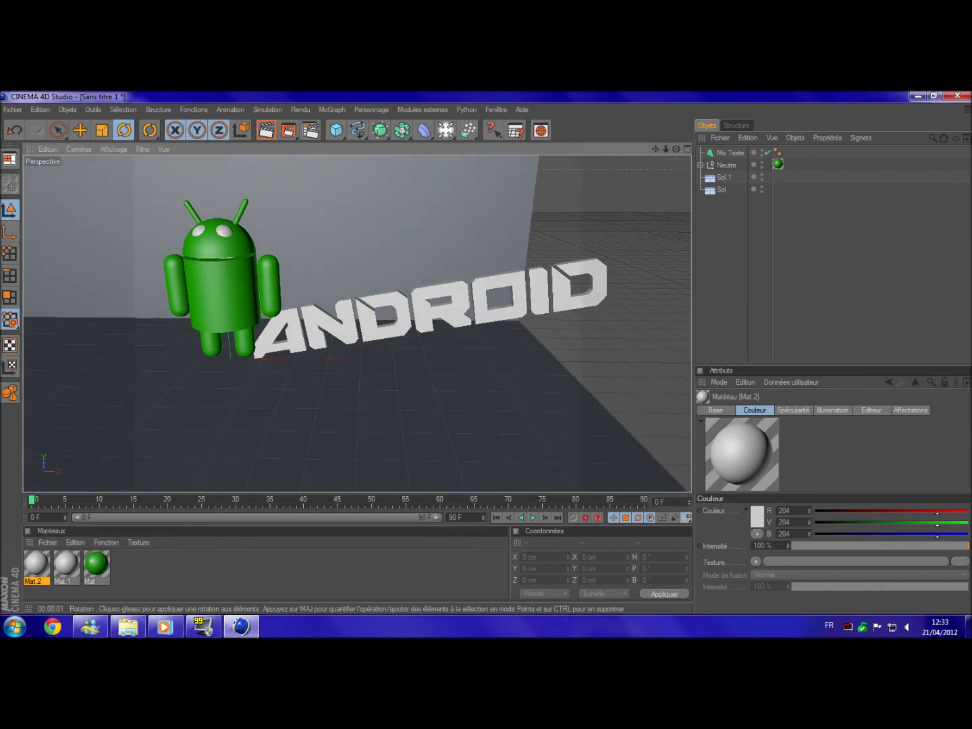
{"action": "left_click_drag", "start_coordinate": [243, 259], "coordinate": [222, 257], "text": "alt"}
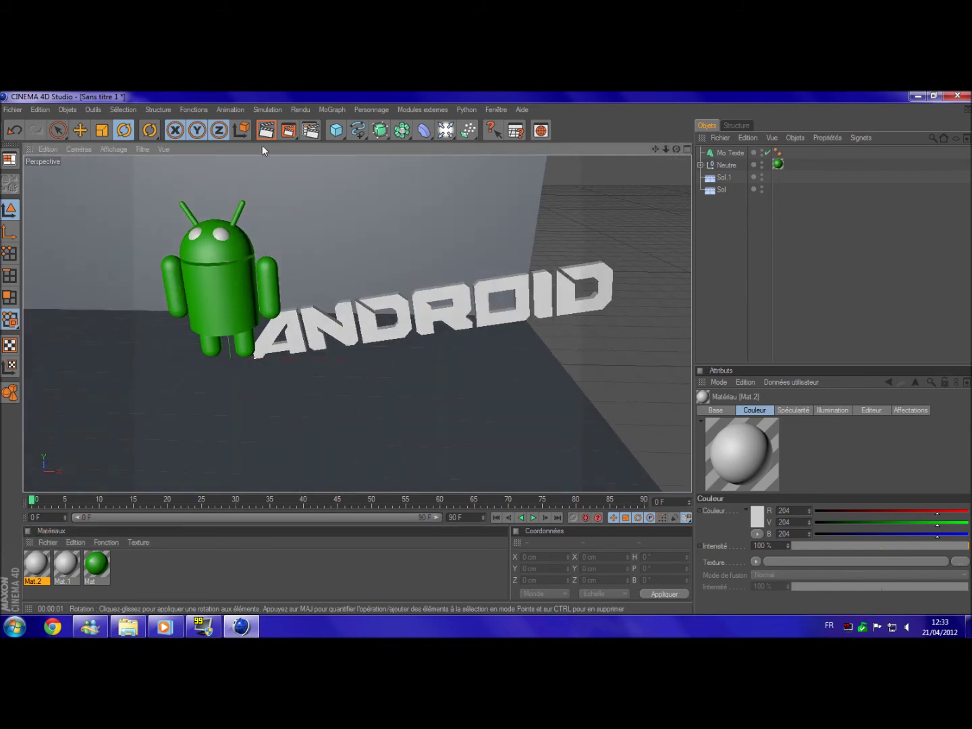
{"action": "left_click", "coordinate": [301, 110]}
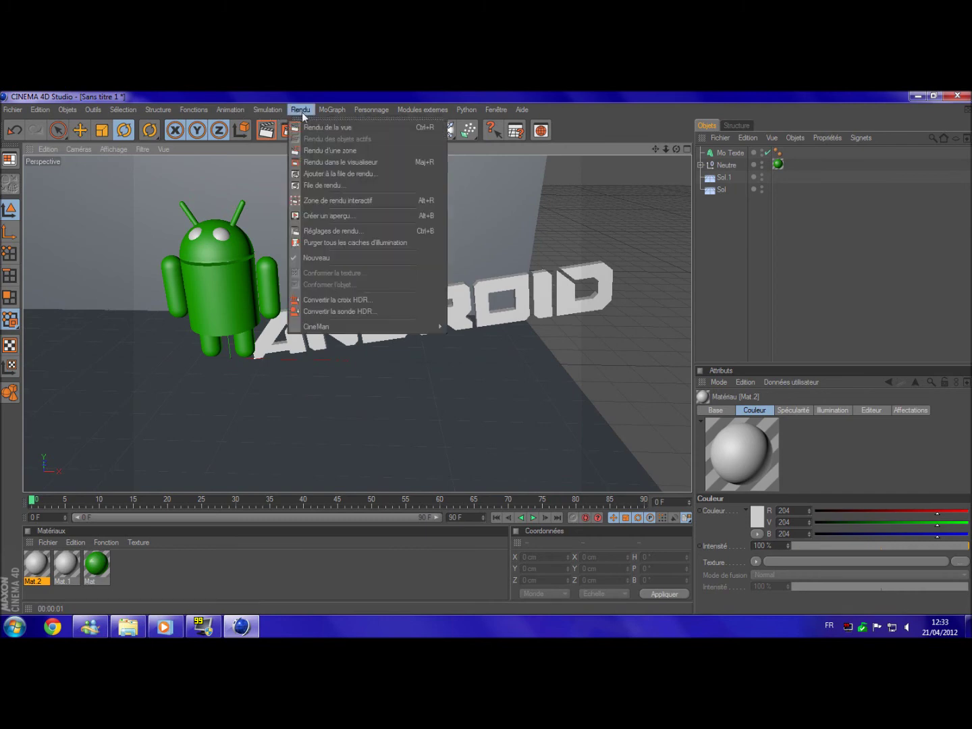
{"action": "left_click", "coordinate": [317, 121]}
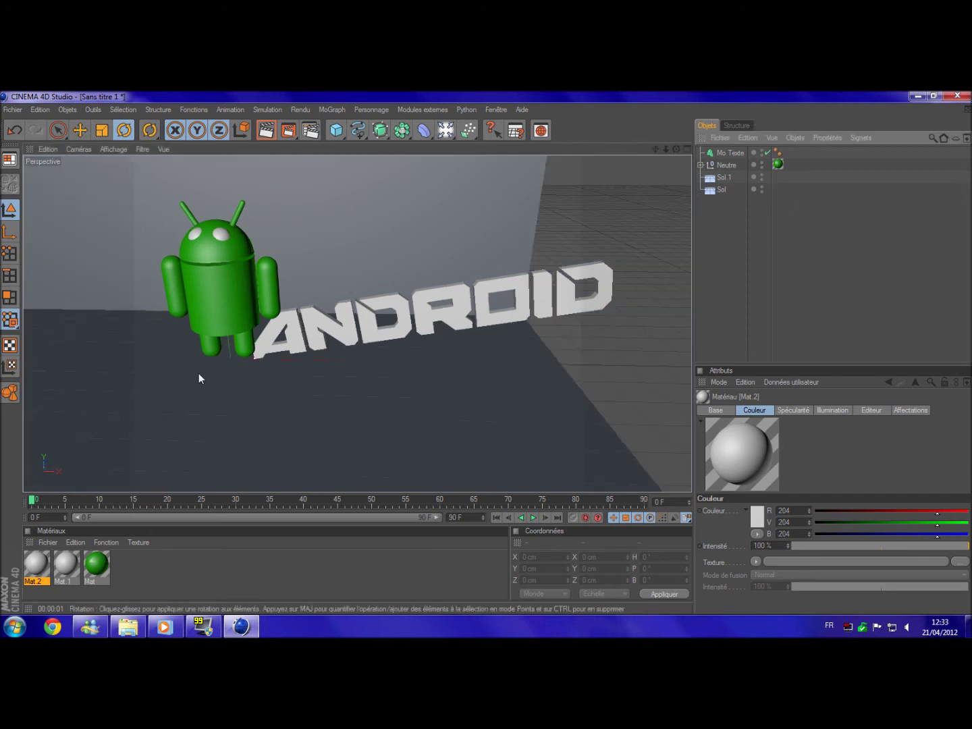
Make Mat.2 blue (R 0, V 29, B 255) with 17% reflection and apply it to the ANDROID text.
{"action": "double_click", "coordinate": [33, 573]}
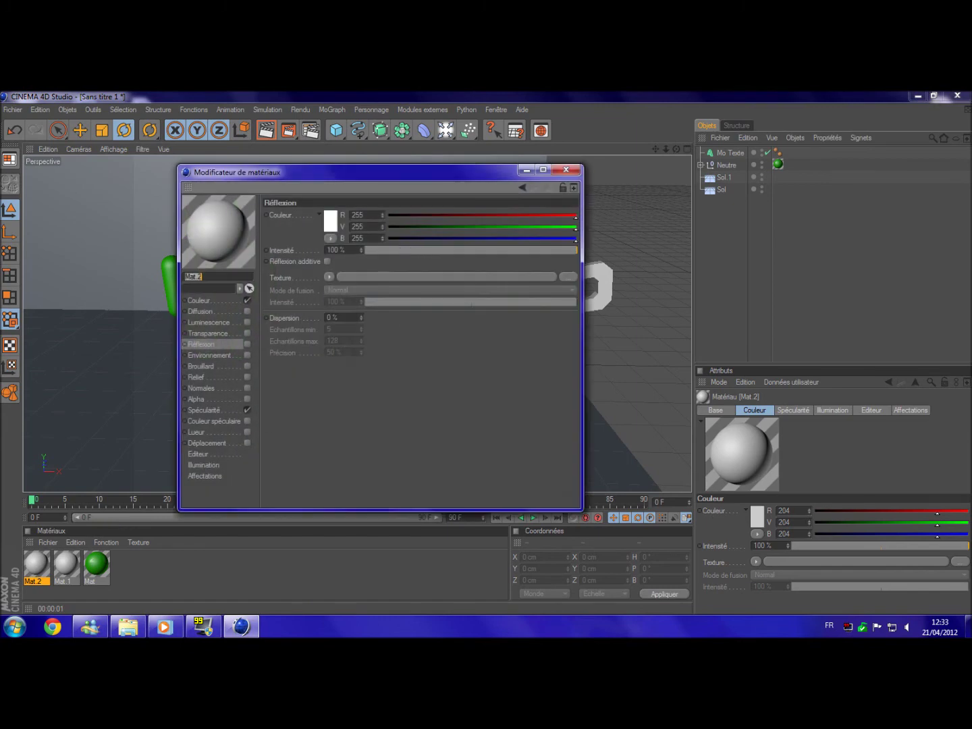
{"action": "left_click", "coordinate": [223, 301]}
{"action": "left_click", "coordinate": [330, 221]}
{"action": "mouse_move", "coordinate": [331, 216]}
{"action": "left_mouse_down"}
{"action": "mouse_move", "coordinate": [321, 208]}
{"action": "mouse_move", "coordinate": [331, 184]}
{"action": "mouse_move", "coordinate": [367, 167]}
{"action": "left_mouse_up"}
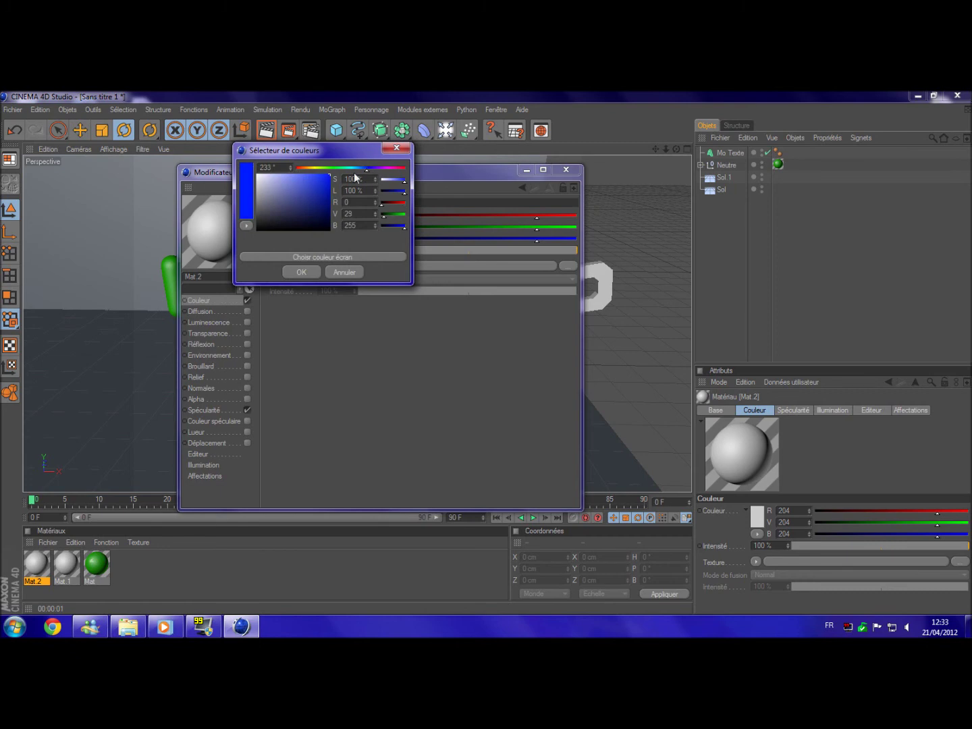
{"action": "left_click", "coordinate": [303, 270]}
{"action": "left_click", "coordinate": [224, 343]}
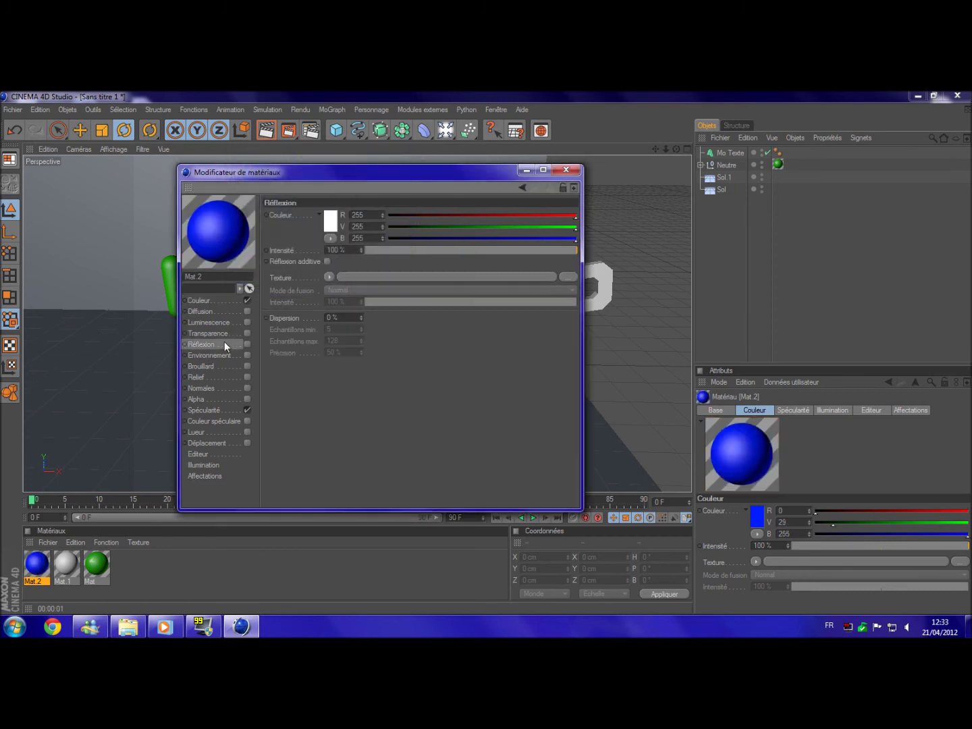
{"action": "left_click", "coordinate": [246, 344]}
{"action": "left_click_drag", "start_coordinate": [427, 253], "coordinate": [401, 252]}
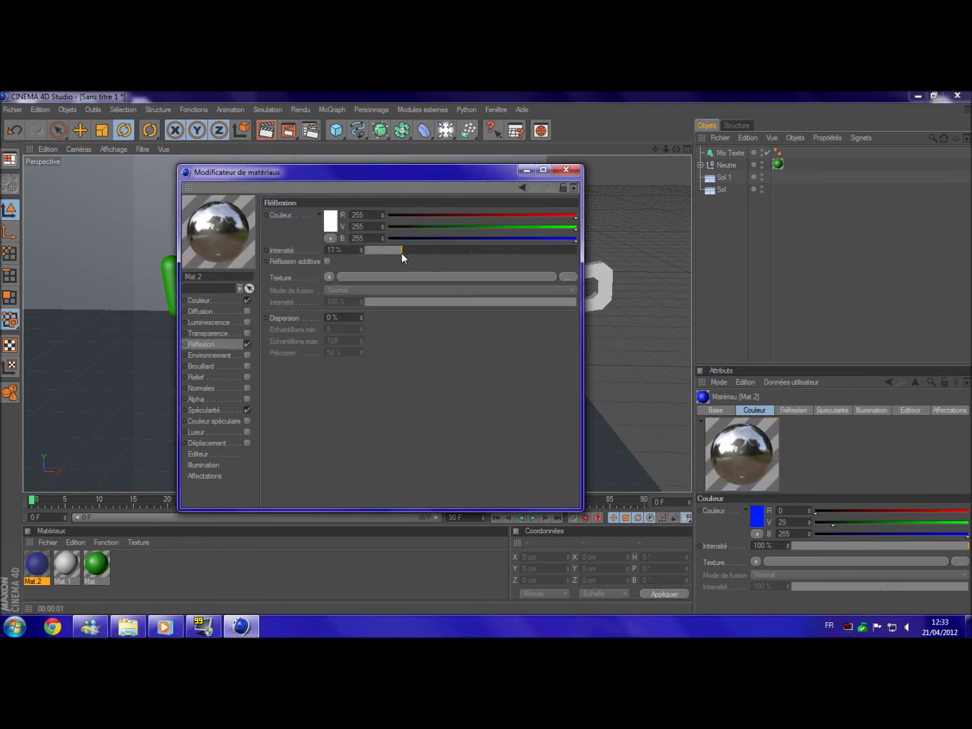
{"action": "left_click", "coordinate": [566, 168]}
{"action": "left_click_drag", "start_coordinate": [46, 554], "coordinate": [366, 325]}
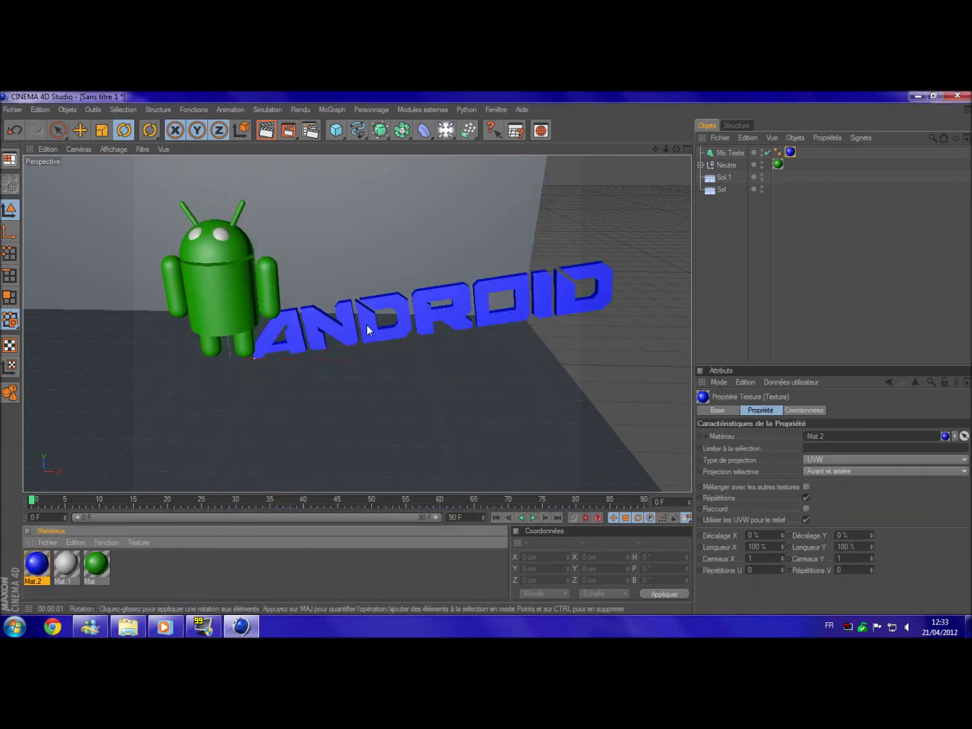
Deepen the ANDROID text extrusion (Profondeur) from 20 to 48, then deselect it.
{"action": "left_click", "coordinate": [728, 153]}
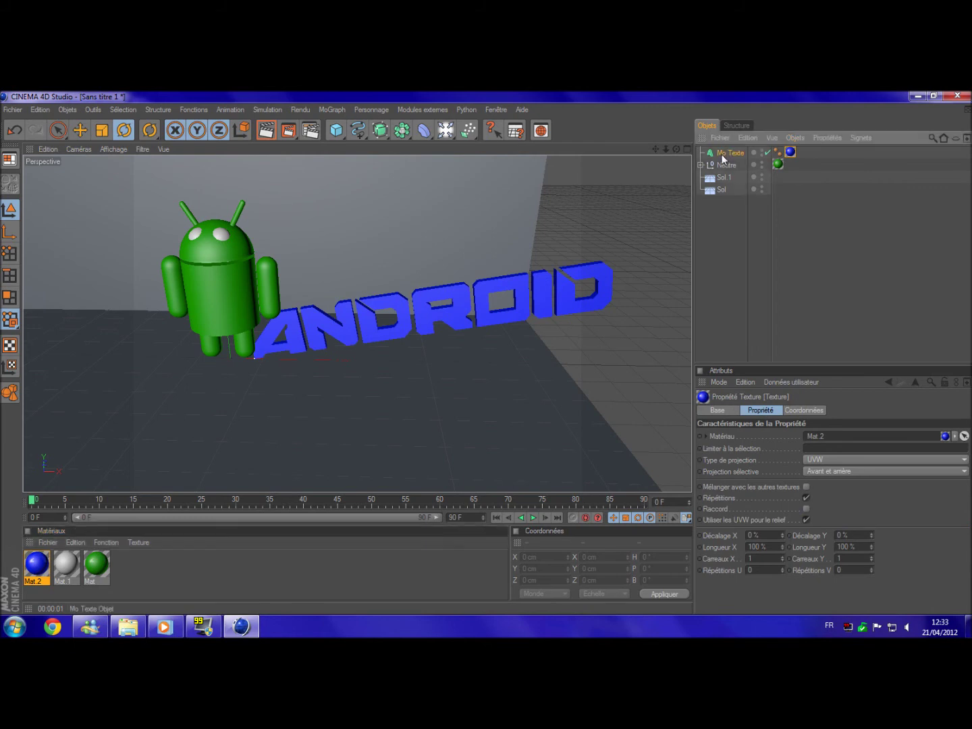
{"action": "mouse_move", "coordinate": [776, 447]}
{"action": "left_mouse_down"}
{"action": "mouse_move", "coordinate": [776, 425]}
{"action": "mouse_move", "coordinate": [776, 449]}
{"action": "left_mouse_up"}
{"action": "left_click", "coordinate": [756, 262]}
{"action": "key", "text": "ctrl+r"}
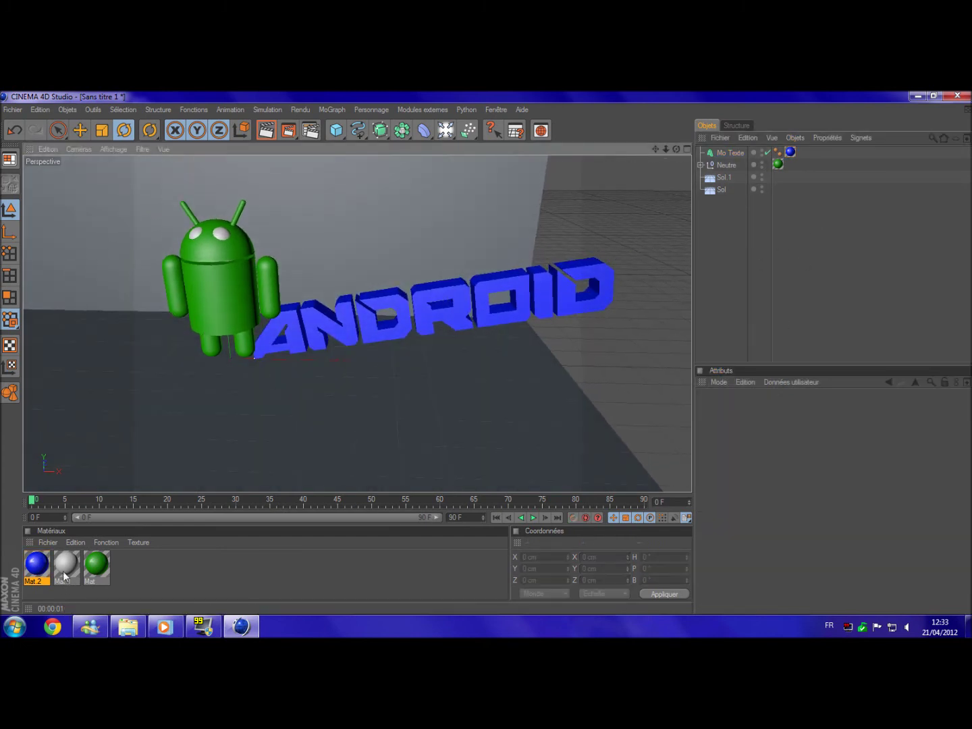
Create Mat.3 and enable its reflection with a white reflection colour.
{"action": "double_click", "coordinate": [213, 560]}
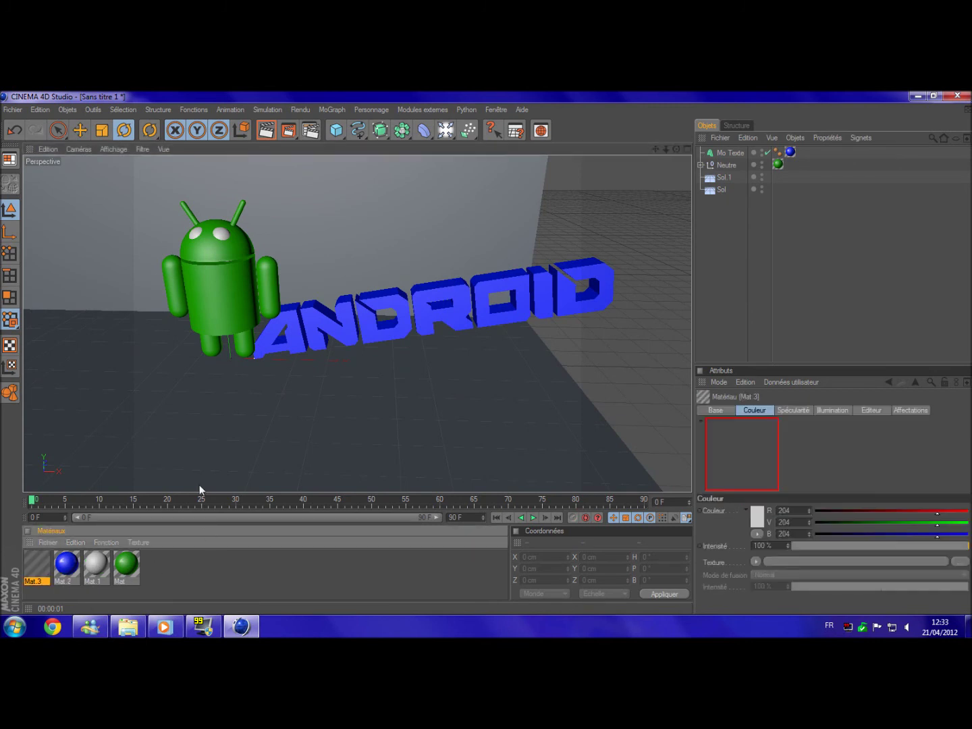
{"action": "double_click", "coordinate": [37, 564]}
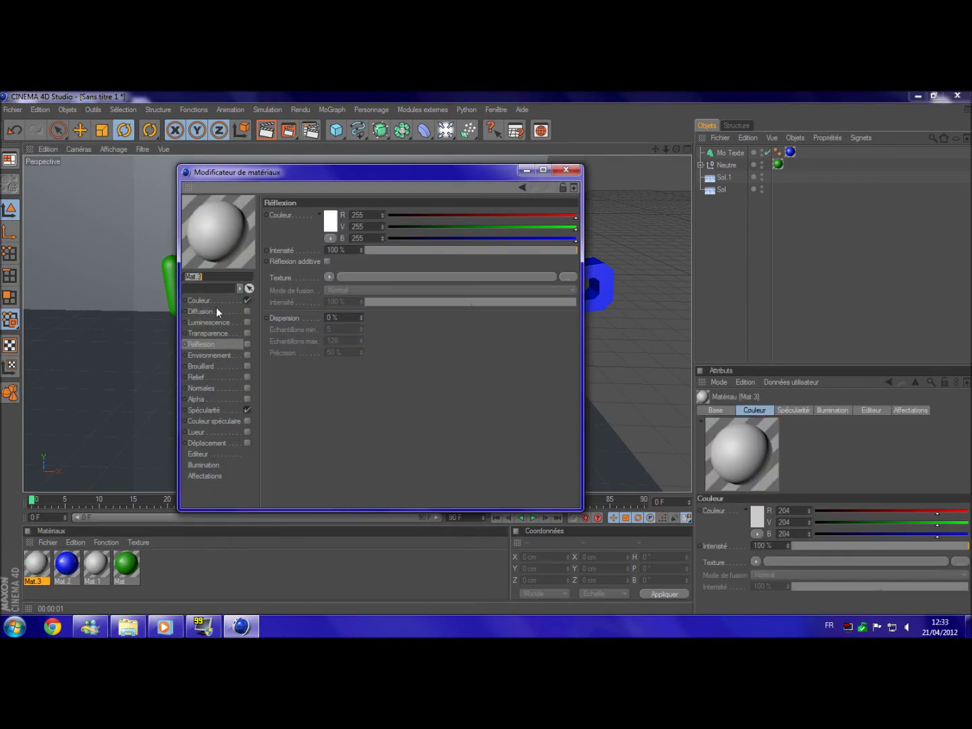
{"action": "left_click", "coordinate": [333, 223]}
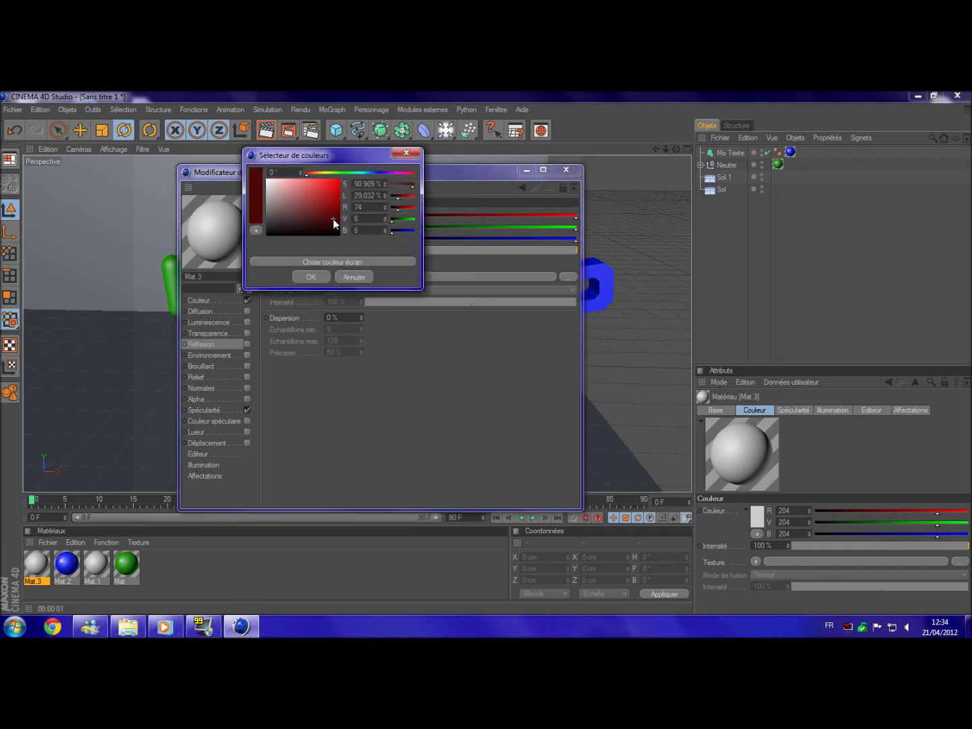
{"action": "left_click", "coordinate": [312, 280]}
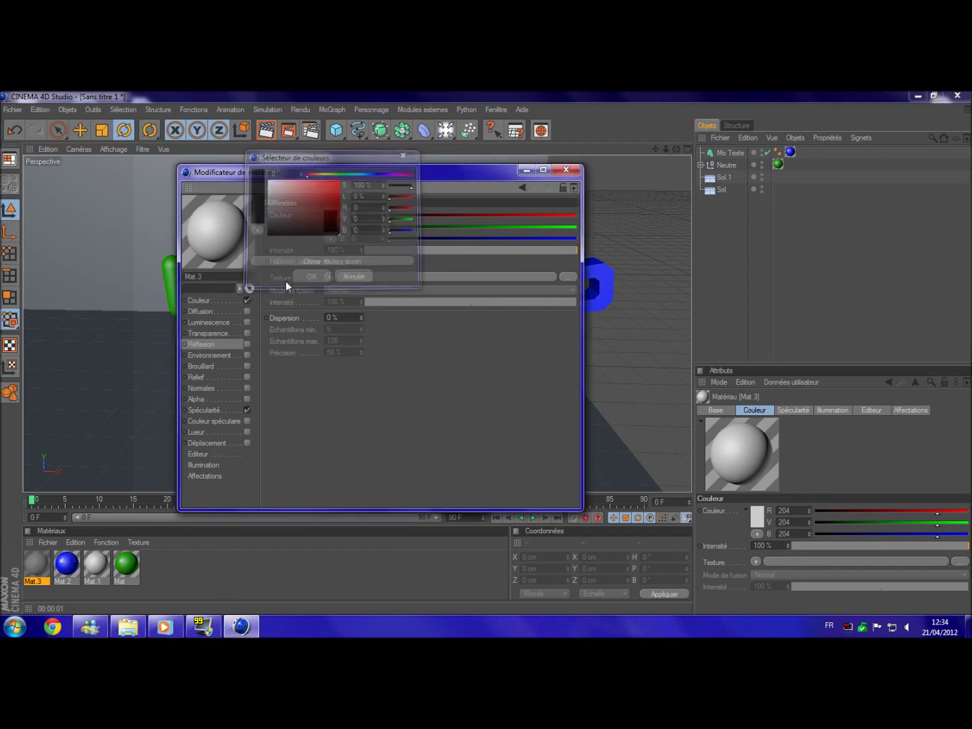
{"action": "left_click", "coordinate": [215, 370]}
{"action": "left_click", "coordinate": [238, 343]}
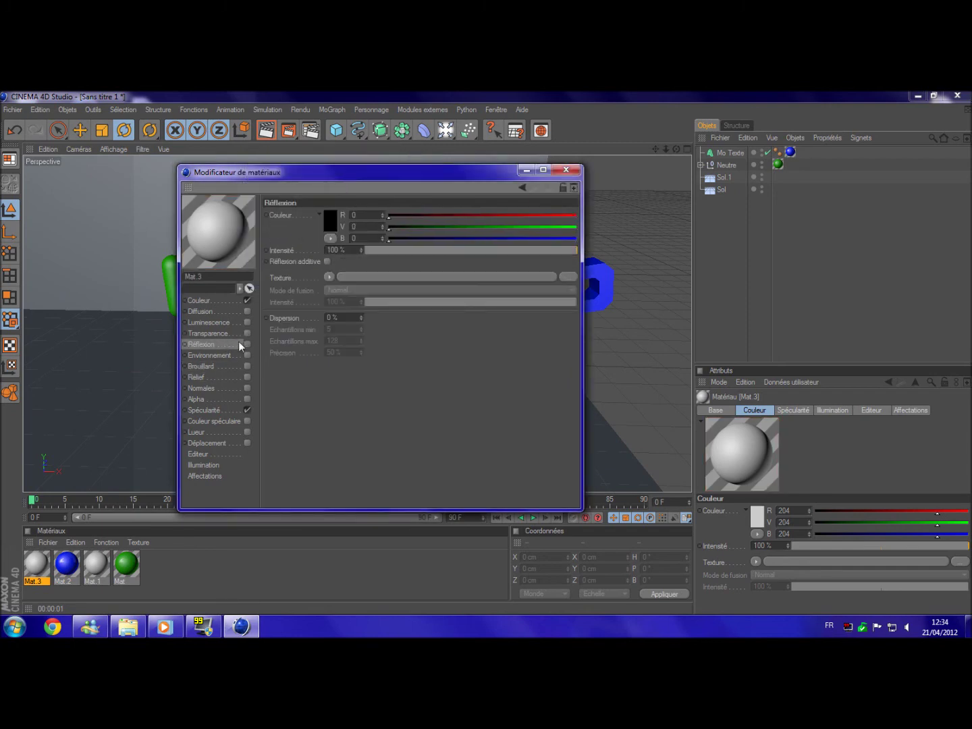
{"action": "left_click", "coordinate": [246, 344]}
{"action": "left_click", "coordinate": [331, 216]}
{"action": "left_click_drag", "start_coordinate": [329, 216], "coordinate": [264, 177]}
{"action": "left_click", "coordinate": [307, 275]}
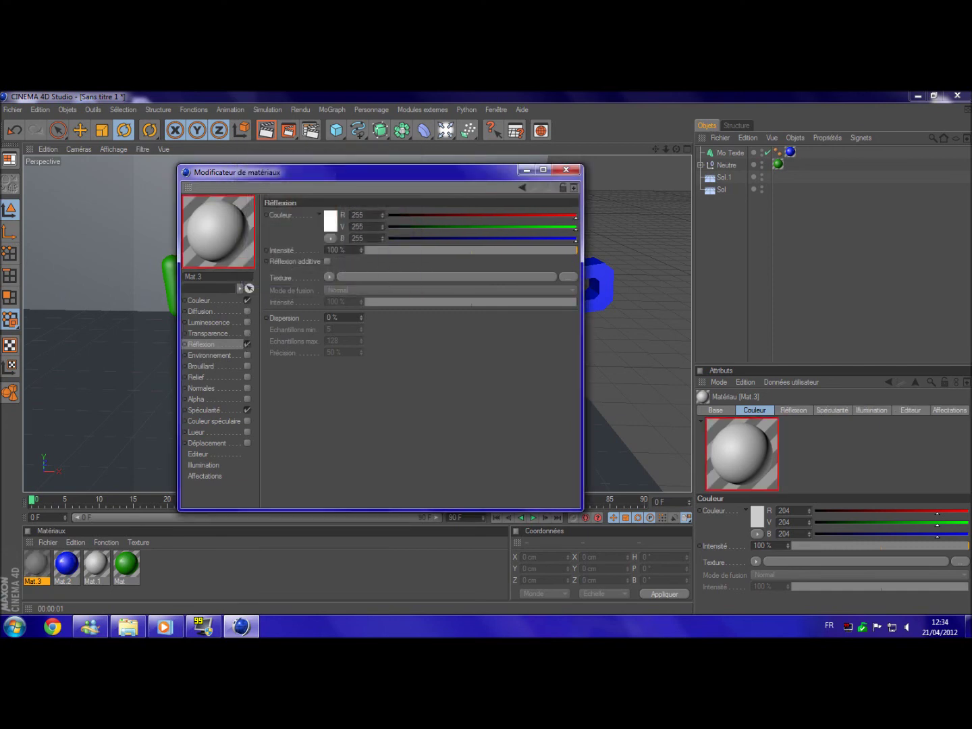
Set Mat.3 colour to black, reflection to 15%, and apply it to floor and backdrop.
{"action": "left_click", "coordinate": [221, 297]}
{"action": "left_click", "coordinate": [327, 221]}
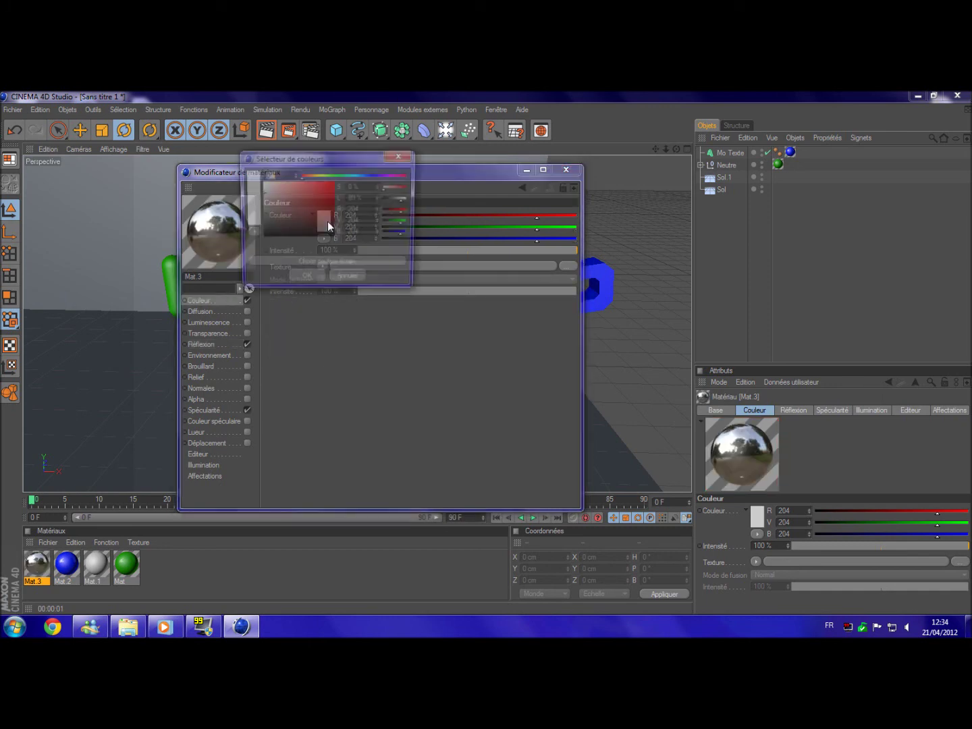
{"action": "left_click", "coordinate": [295, 277]}
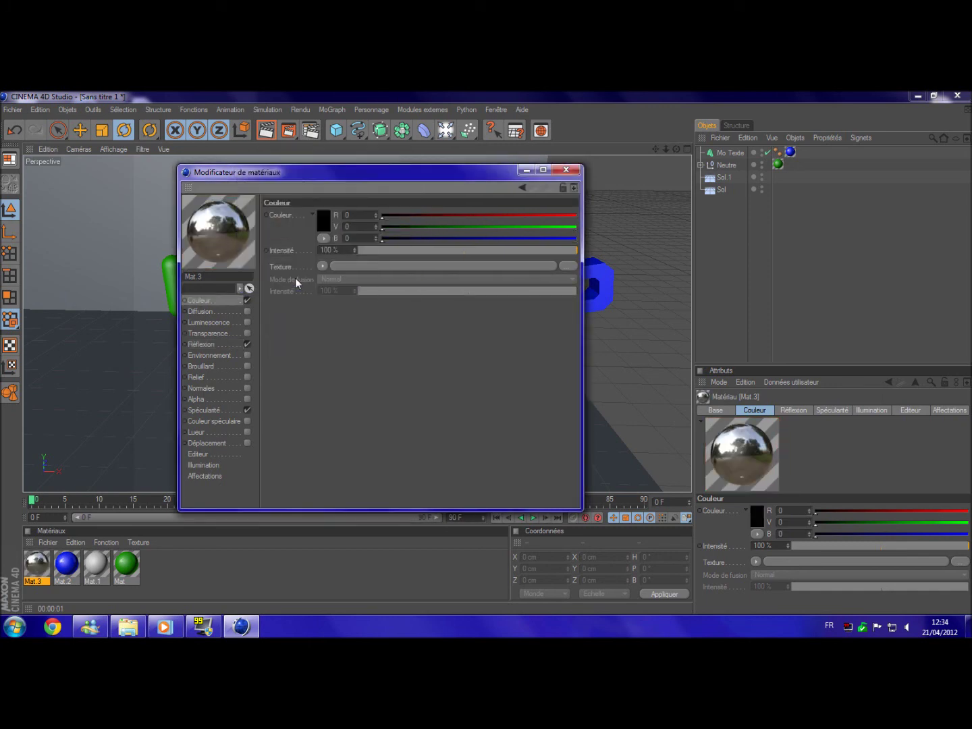
{"action": "left_click", "coordinate": [212, 337]}
{"action": "left_click_drag", "start_coordinate": [402, 251], "coordinate": [428, 251]}
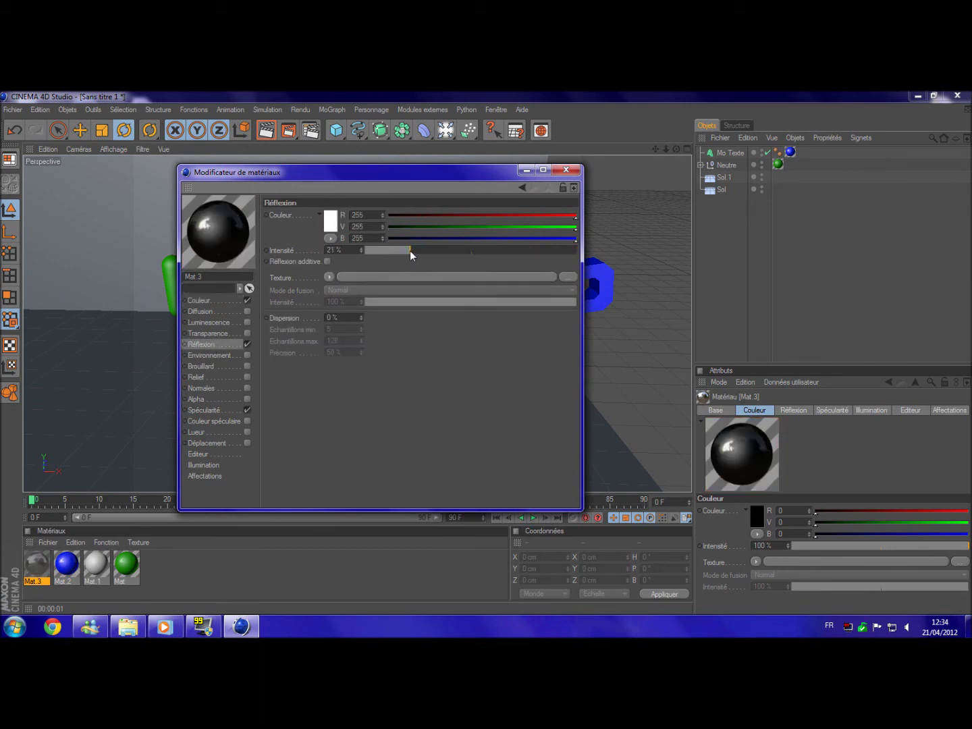
{"action": "left_click", "coordinate": [565, 170]}
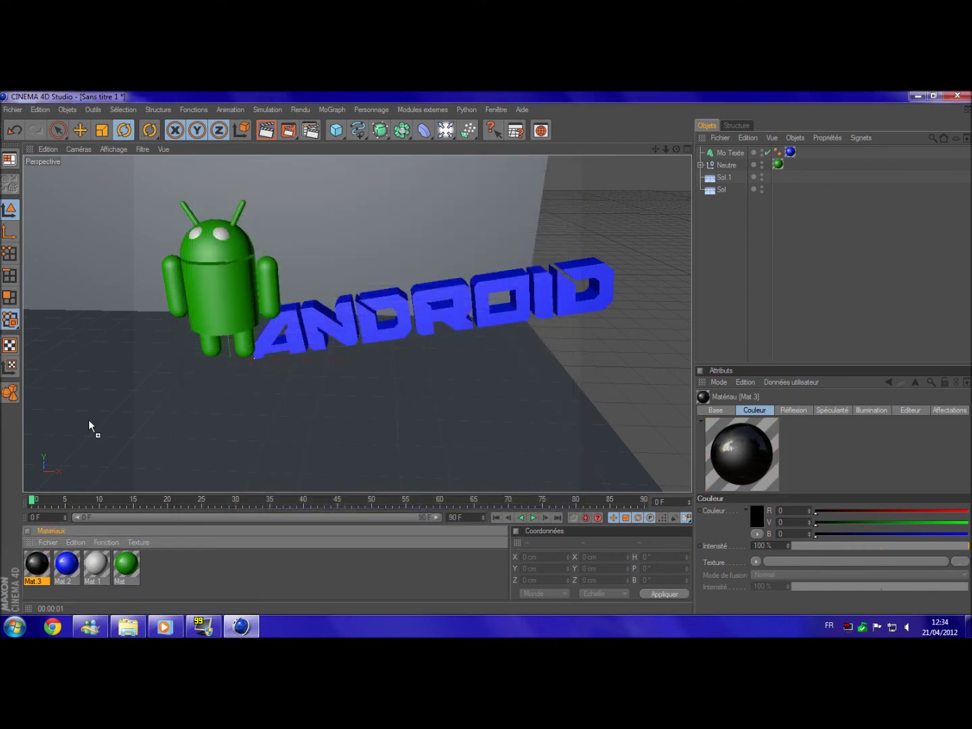
{"action": "left_click_drag", "start_coordinate": [198, 413], "coordinate": [200, 415]}
{"action": "left_click_drag", "start_coordinate": [274, 197], "coordinate": [276, 197]}
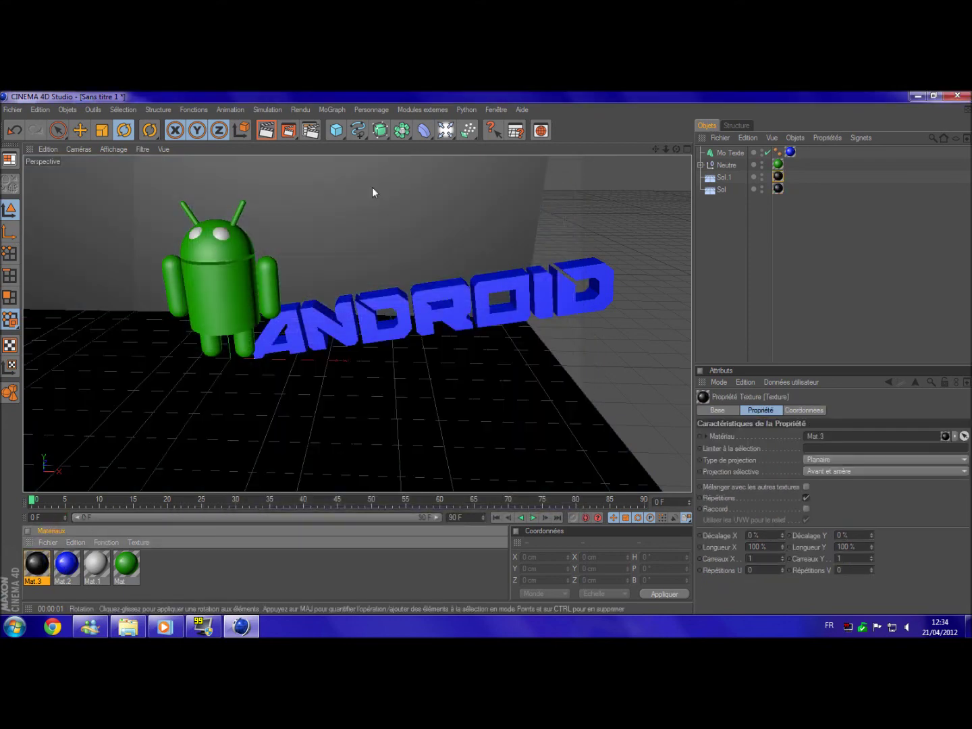
{"action": "left_click", "coordinate": [854, 272]}
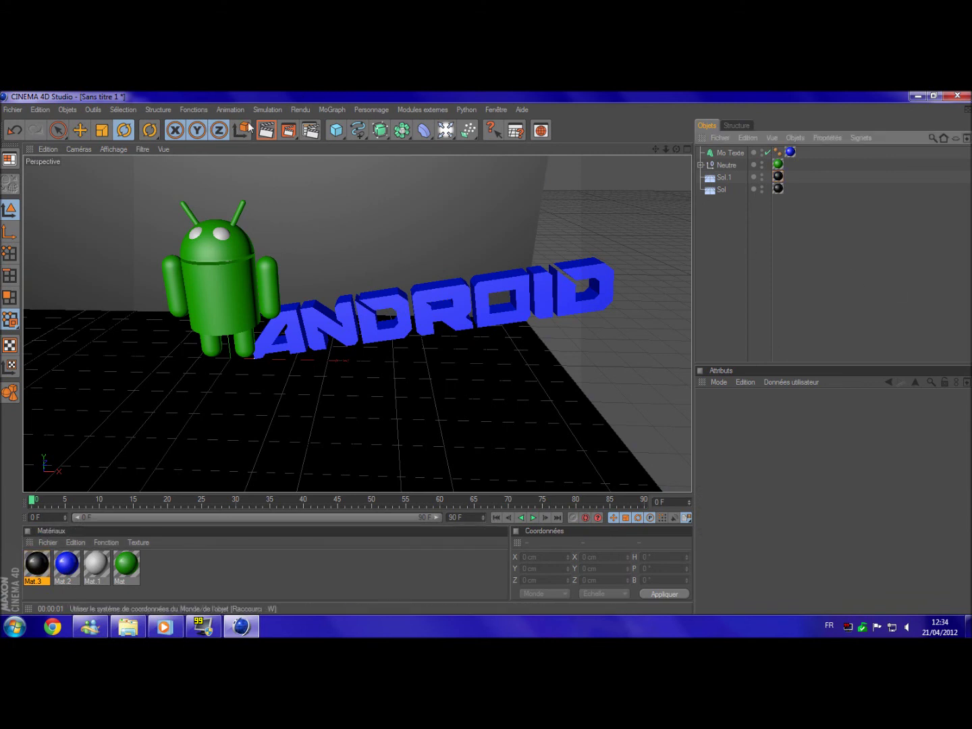
Render the viewport to preview the reflective black floor, then add a 100 cm sphere.
{"action": "left_click", "coordinate": [301, 109]}
{"action": "left_click", "coordinate": [322, 124]}
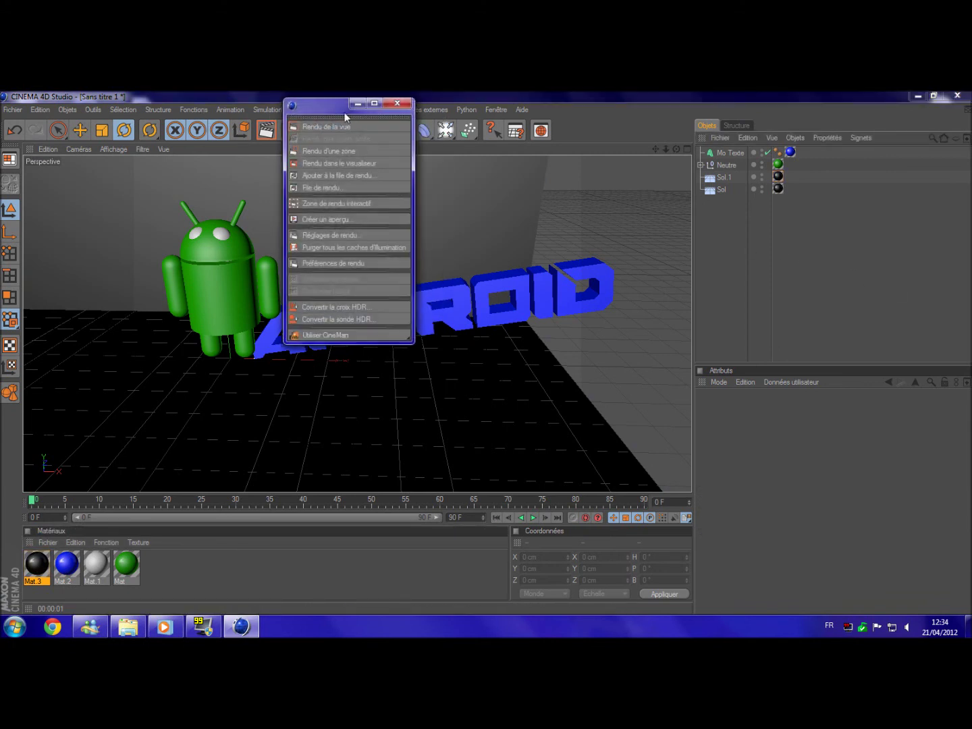
{"action": "left_click", "coordinate": [373, 114]}
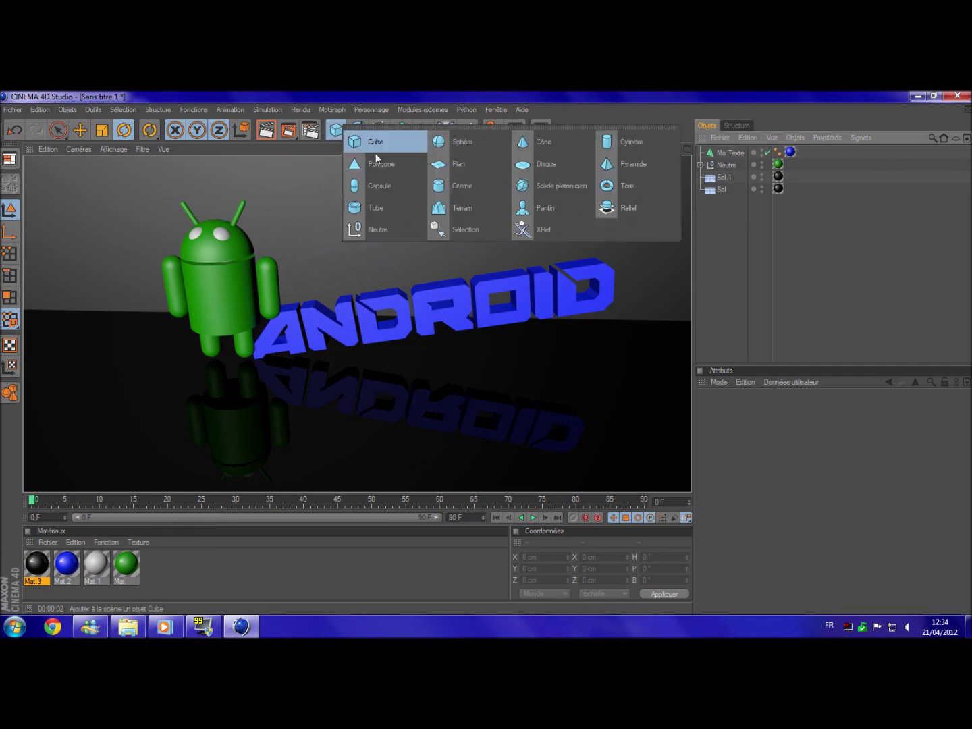
{"action": "left_click_drag", "start_coordinate": [335, 129], "coordinate": [466, 161]}
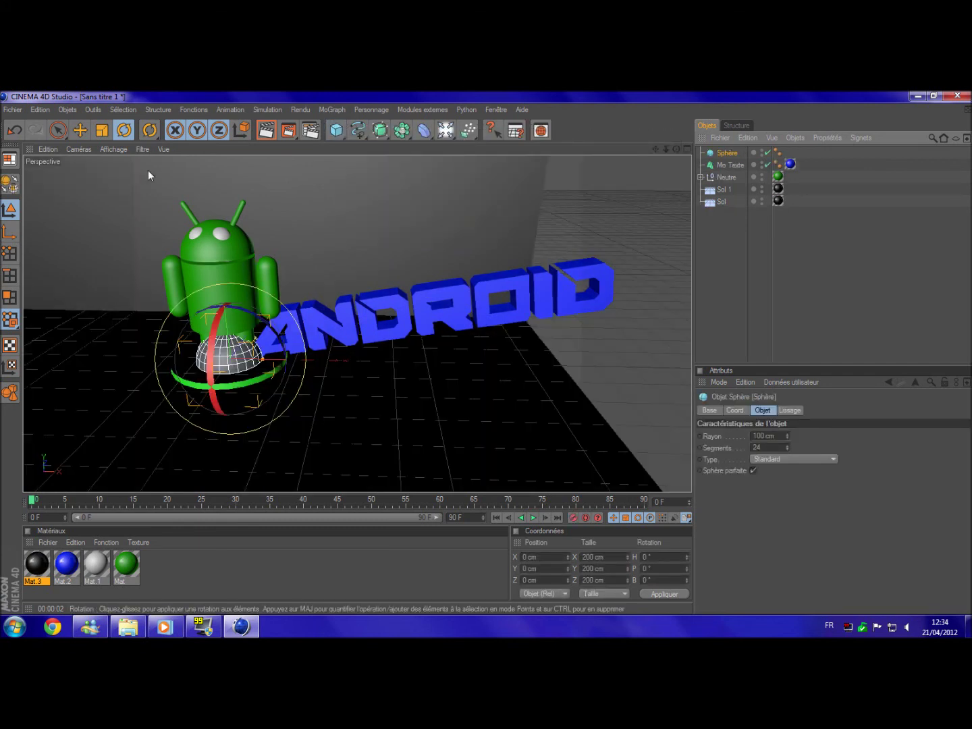
Move the sphere right along the floor and back in depth.
{"action": "left_click", "coordinate": [80, 131]}
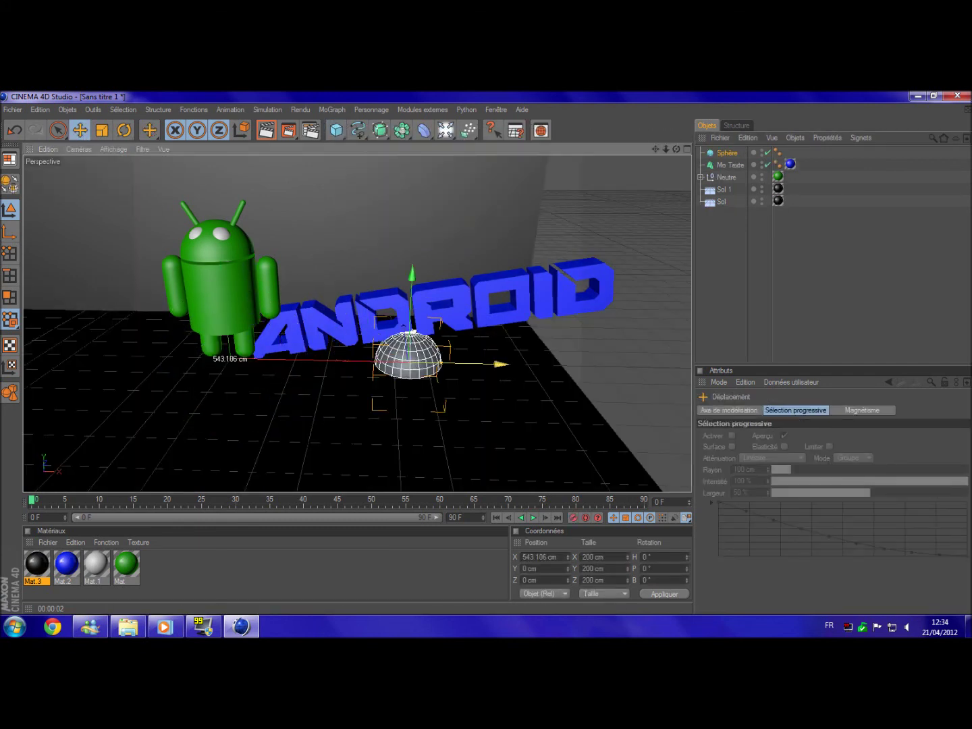
{"action": "left_click_drag", "start_coordinate": [301, 363], "coordinate": [612, 367]}
{"action": "mouse_move", "coordinate": [513, 331]}
{"action": "left_mouse_down"}
{"action": "mouse_move", "coordinate": [508, 323]}
{"action": "mouse_move", "coordinate": [570, 338]}
{"action": "left_mouse_up"}
{"action": "left_click_drag", "start_coordinate": [525, 310], "coordinate": [525, 300]}
{"action": "left_click", "coordinate": [708, 301]}
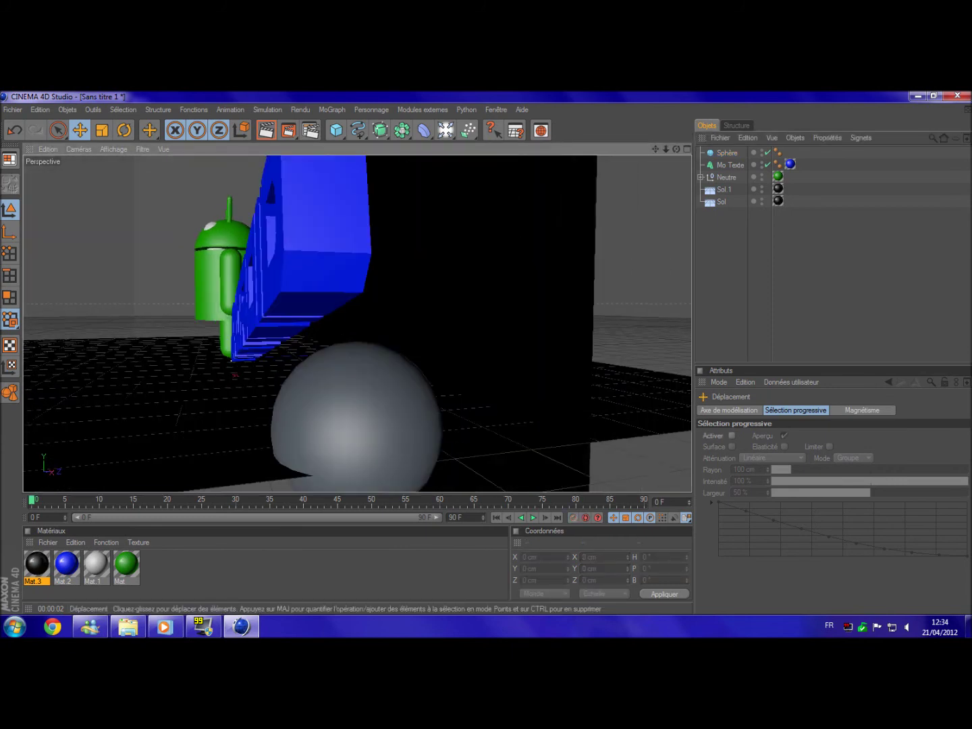
Slide the sphere under the ANDROID title's raised end, reframe the view, and create Mat.4.
{"action": "left_click", "coordinate": [332, 408]}
{"action": "left_click_drag", "start_coordinate": [437, 419], "coordinate": [399, 419]}
{"action": "left_click_drag", "start_coordinate": [322, 378], "coordinate": [320, 356]}
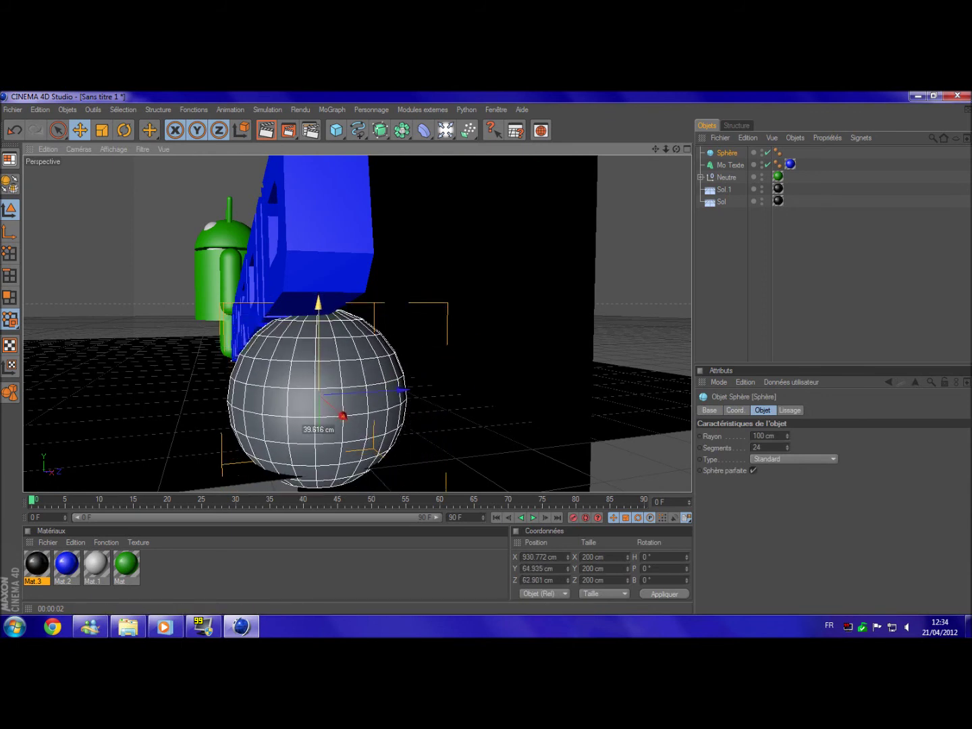
{"action": "left_click", "coordinate": [830, 300]}
{"action": "key", "text": "ctrl+shift+z"}
{"action": "key", "text": "ctrl+shift+z"}
{"action": "key", "text": "ctrl+shift+z"}
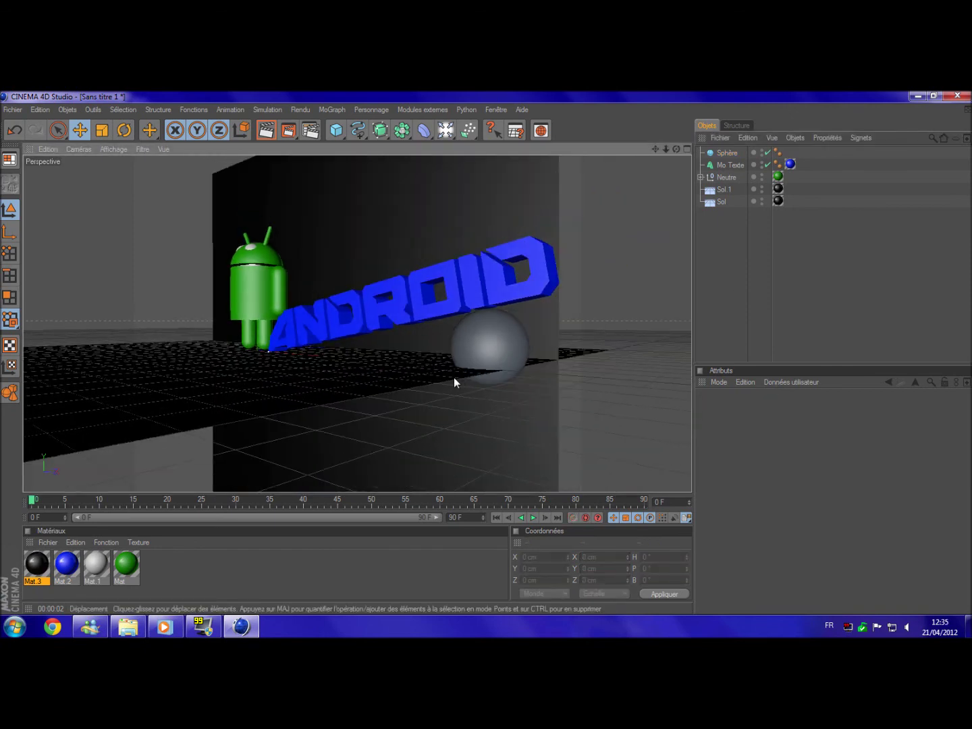
{"action": "key", "text": "ctrl+shift+z"}
{"action": "double_click", "coordinate": [237, 571]}
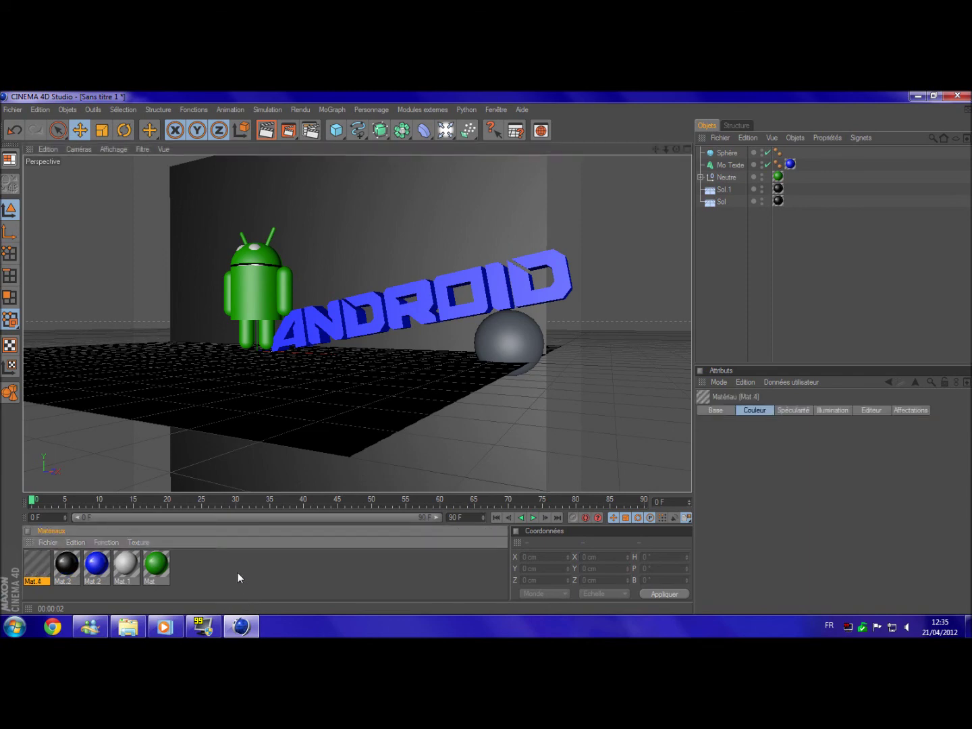
Set Mat.4 to bright green (R 0, V 255, B 55) and apply it to the sphere under ANDROID.
{"action": "double_click", "coordinate": [32, 566]}
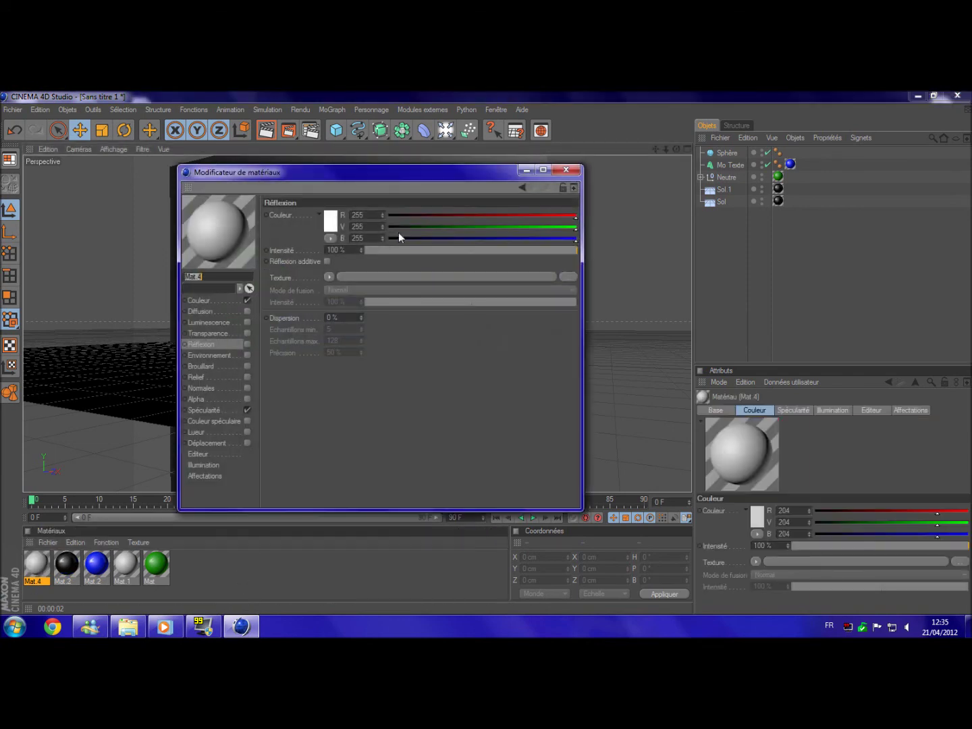
{"action": "left_click", "coordinate": [215, 301]}
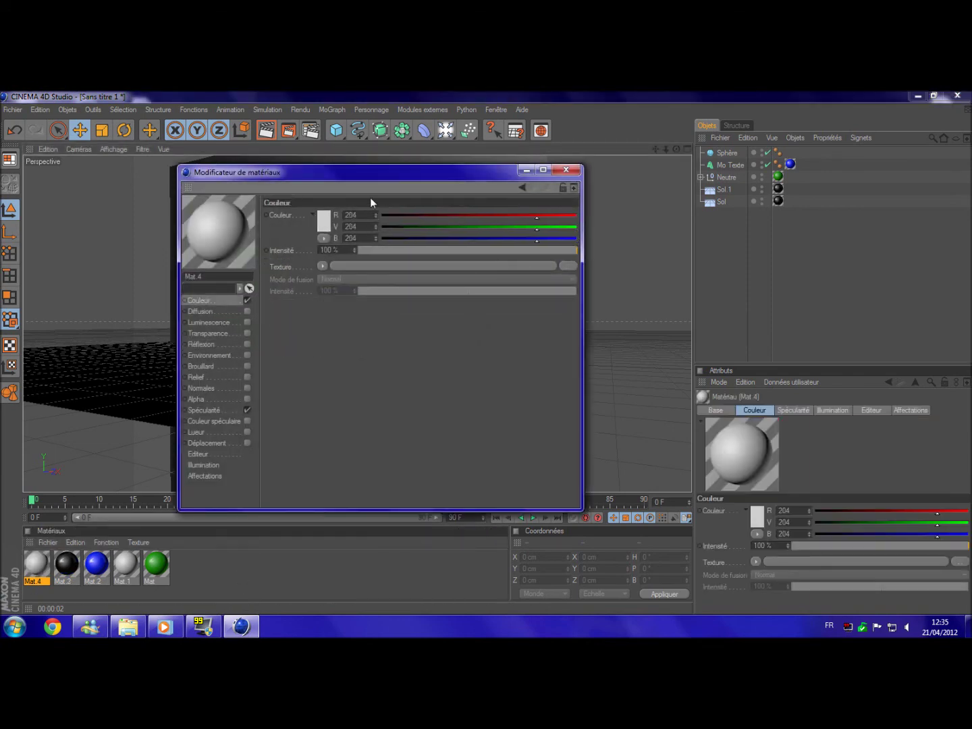
{"action": "left_click", "coordinate": [325, 220]}
{"action": "left_click", "coordinate": [336, 169]}
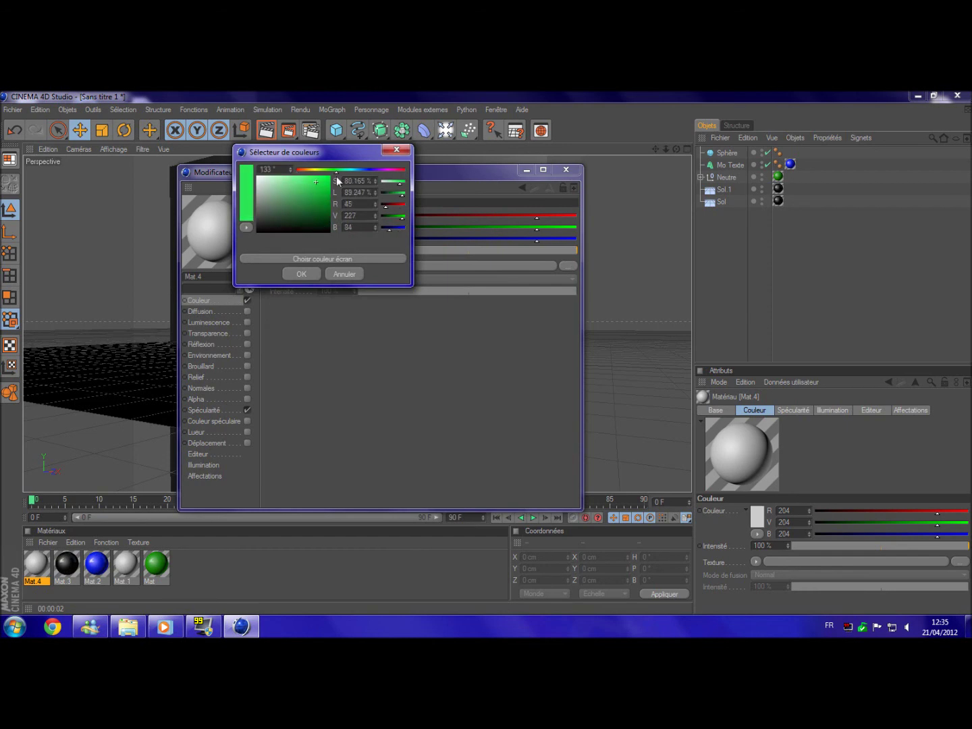
{"action": "left_click", "coordinate": [302, 273]}
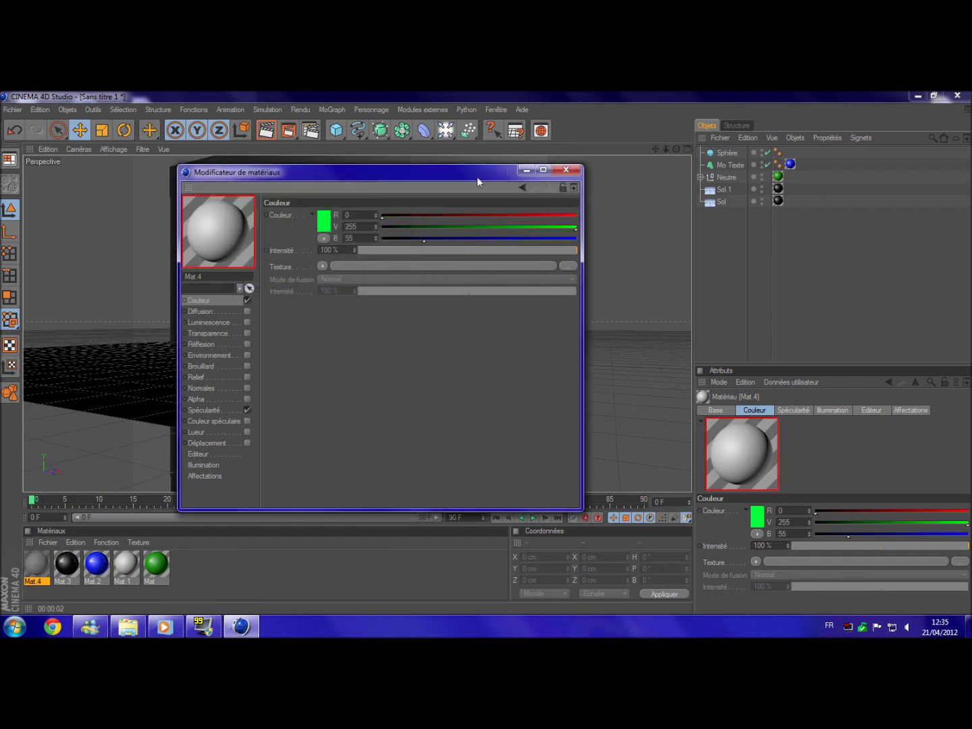
{"action": "left_click", "coordinate": [565, 170]}
{"action": "left_click_drag", "start_coordinate": [549, 328], "coordinate": [568, 331]}
{"action": "left_click", "coordinate": [743, 267]}
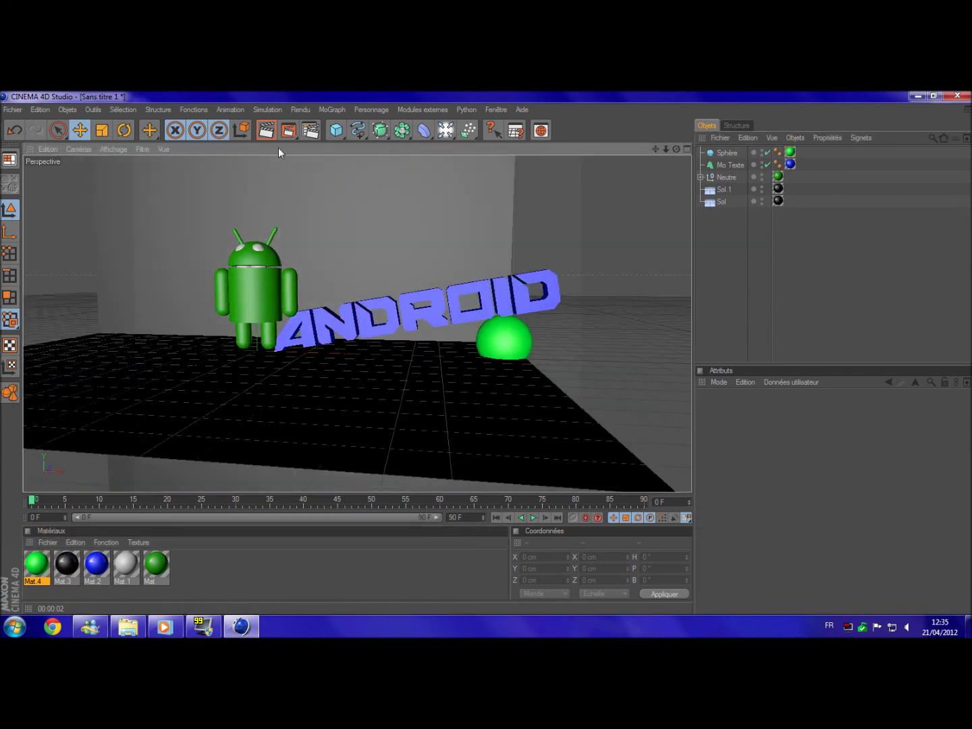
Add Sphère 1 (radius 170.35 cm), place it behind the middle of ANDROID, and create Mat.5.
{"action": "left_click_drag", "start_coordinate": [340, 133], "coordinate": [472, 140]}
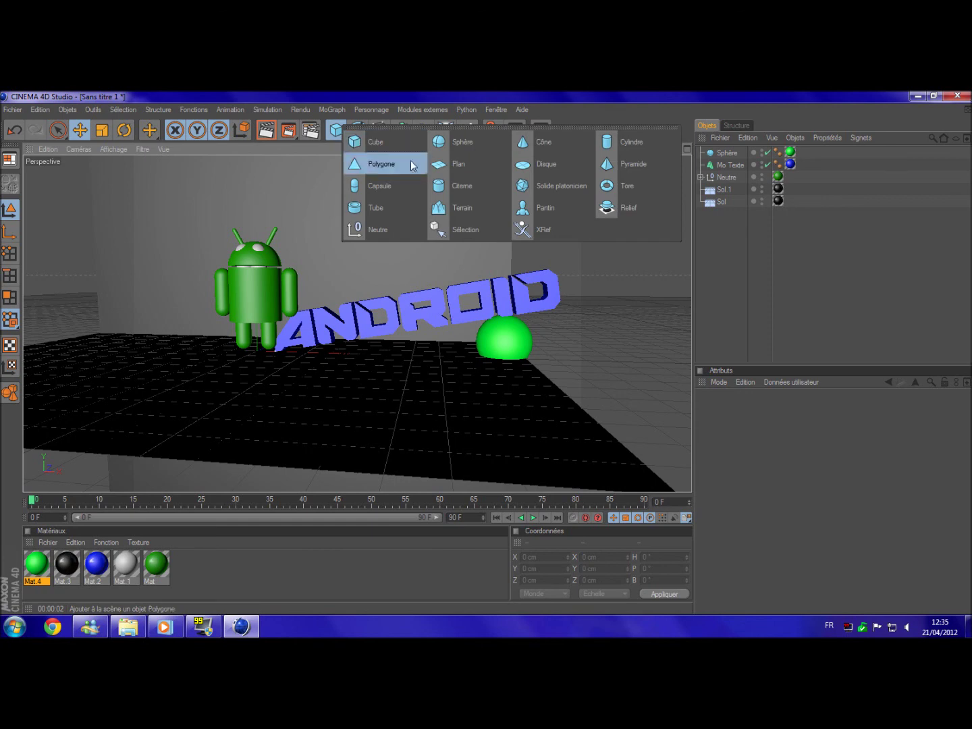
{"action": "mouse_move", "coordinate": [496, 439]}
{"action": "left_mouse_down", "text": "alt"}
{"action": "mouse_move", "coordinate": [118, 416]}
{"action": "mouse_move", "coordinate": [176, 405]}
{"action": "left_mouse_up", "text": "alt"}
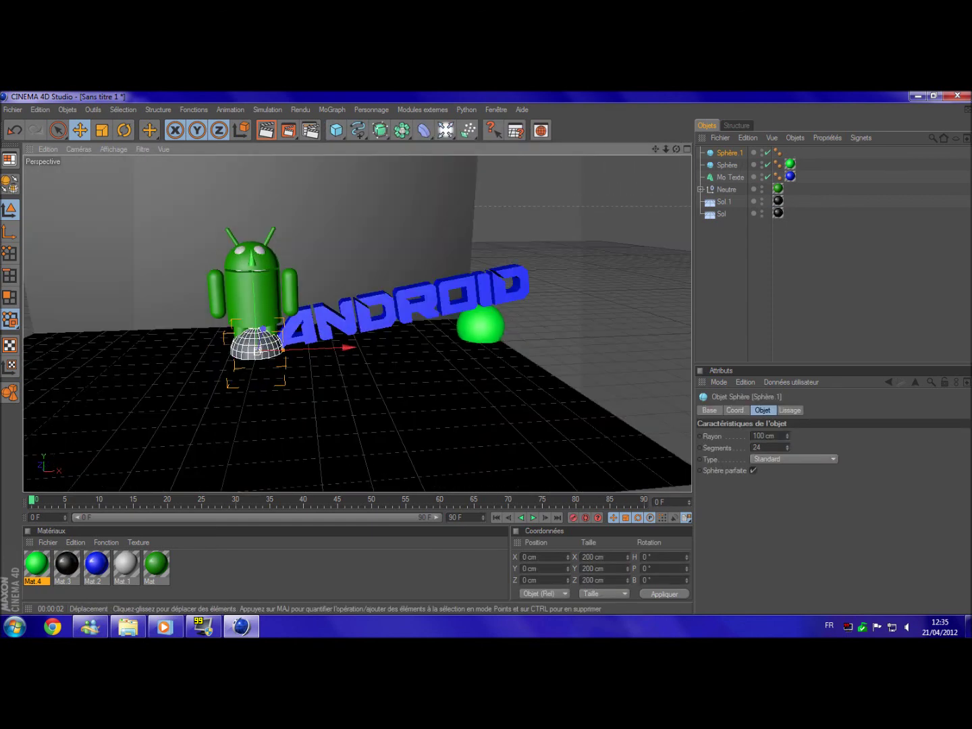
{"action": "left_click_drag", "start_coordinate": [176, 404], "coordinate": [286, 359], "text": "alt"}
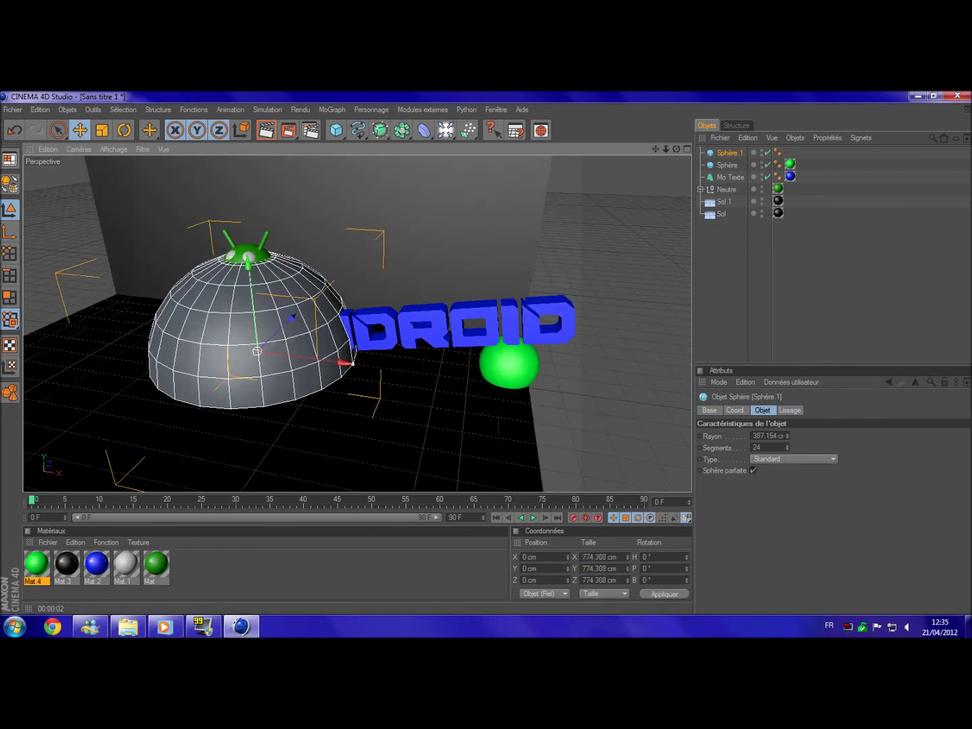
{"action": "left_click_drag", "start_coordinate": [286, 359], "coordinate": [297, 338]}
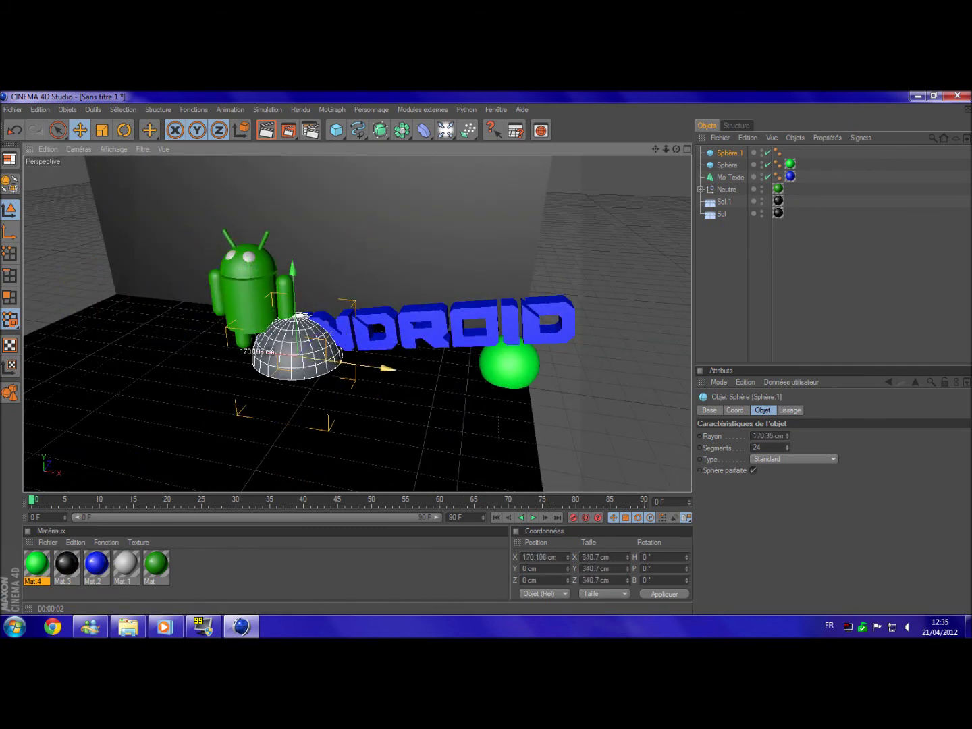
{"action": "mouse_move", "coordinate": [370, 330]}
{"action": "left_mouse_down"}
{"action": "mouse_move", "coordinate": [386, 313]}
{"action": "mouse_move", "coordinate": [393, 253]}
{"action": "left_mouse_up"}
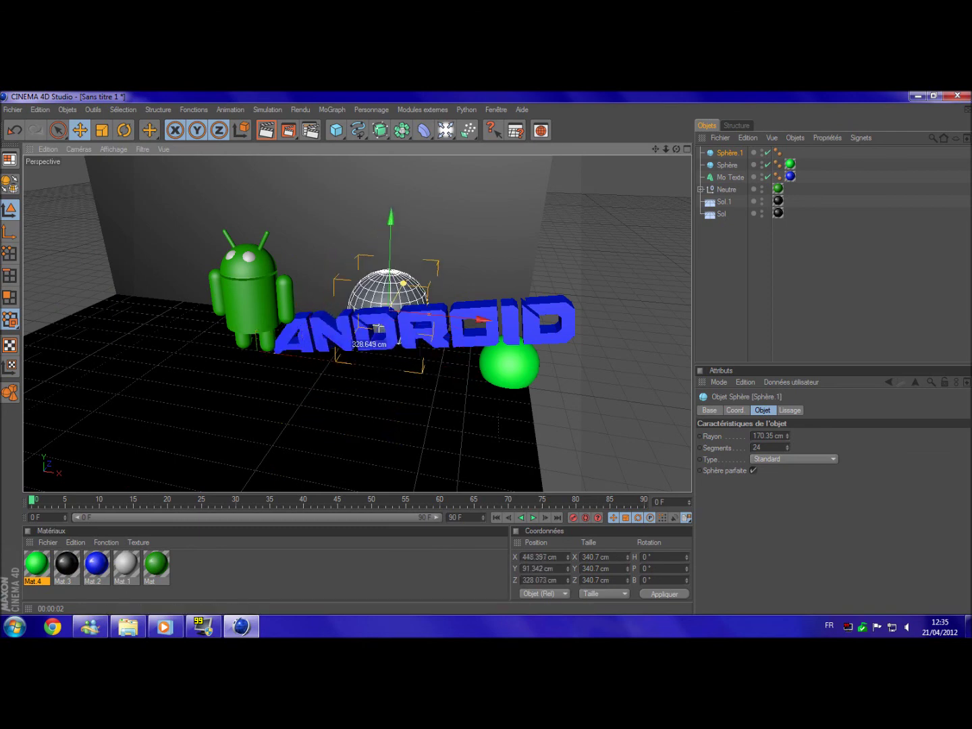
{"action": "left_click_drag", "start_coordinate": [391, 226], "coordinate": [391, 240]}
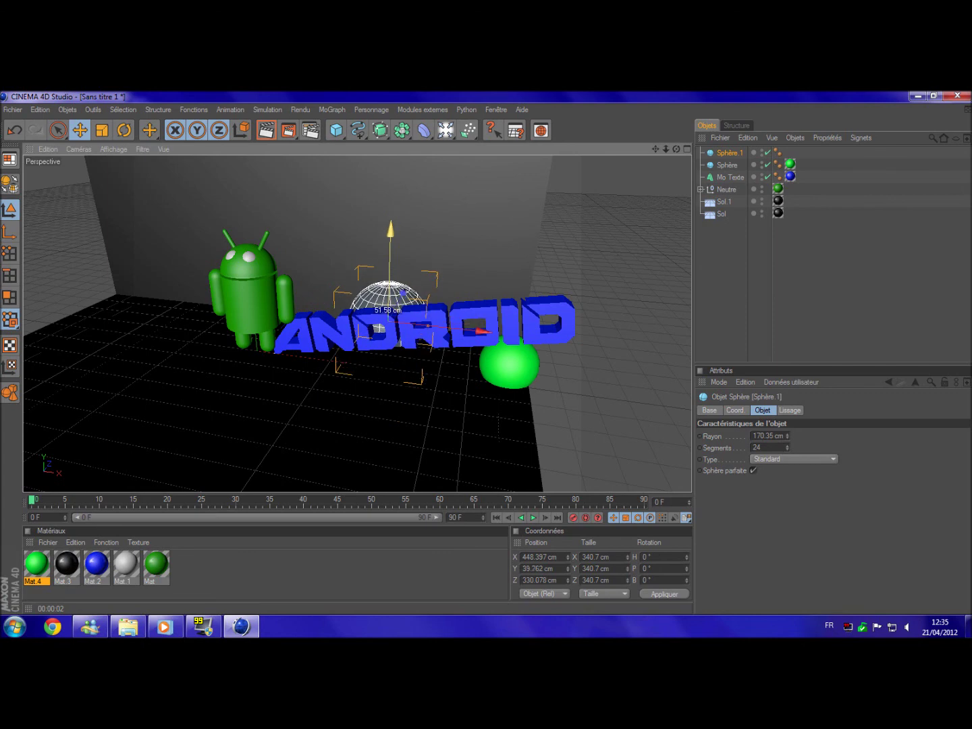
{"action": "double_click", "coordinate": [200, 570]}
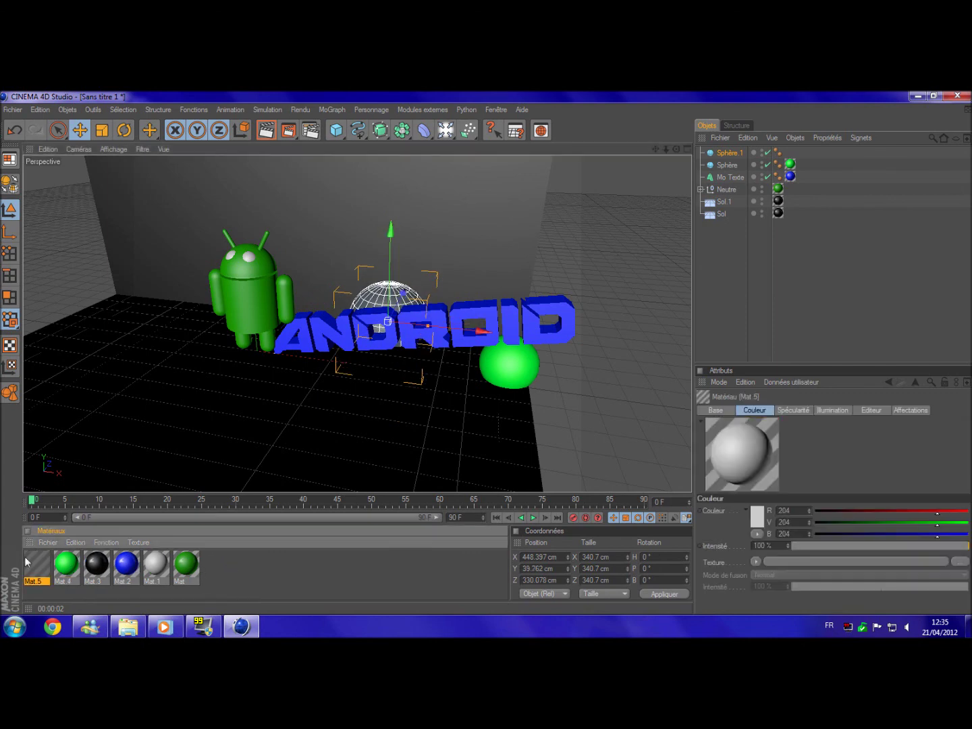
Colour Mat.5 magenta (R 255, V 0, B 221), apply it to Sphère 1, and create Mat.6.
{"action": "double_click", "coordinate": [37, 563]}
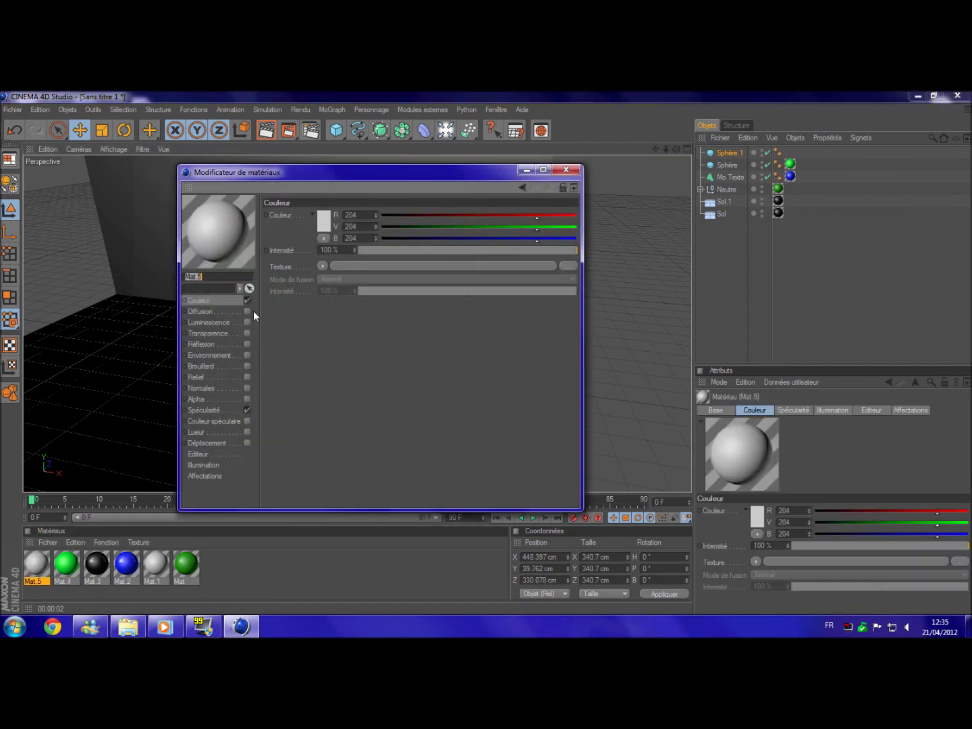
{"action": "left_click", "coordinate": [323, 221]}
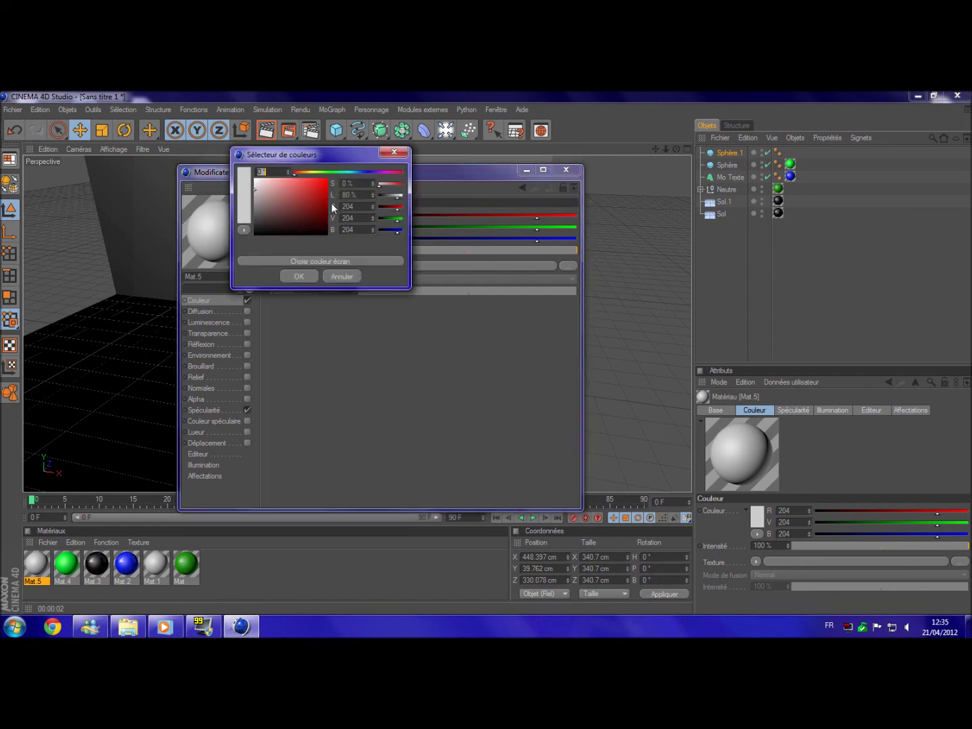
{"action": "left_click_drag", "start_coordinate": [383, 173], "coordinate": [382, 170]}
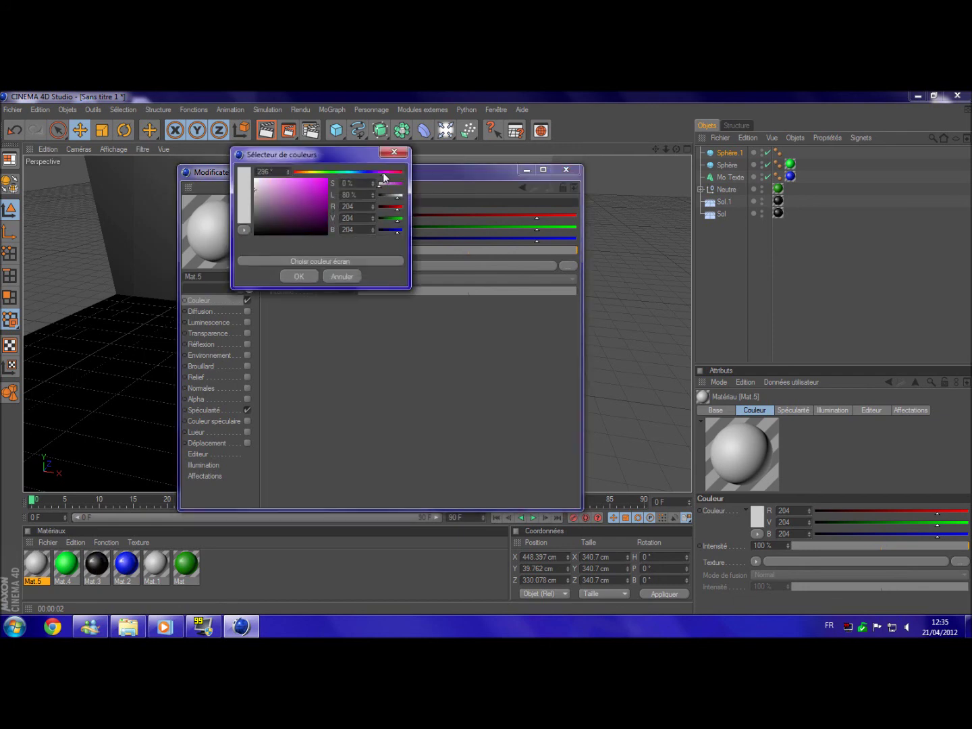
{"action": "left_click", "coordinate": [298, 276]}
{"action": "left_click", "coordinate": [565, 169]}
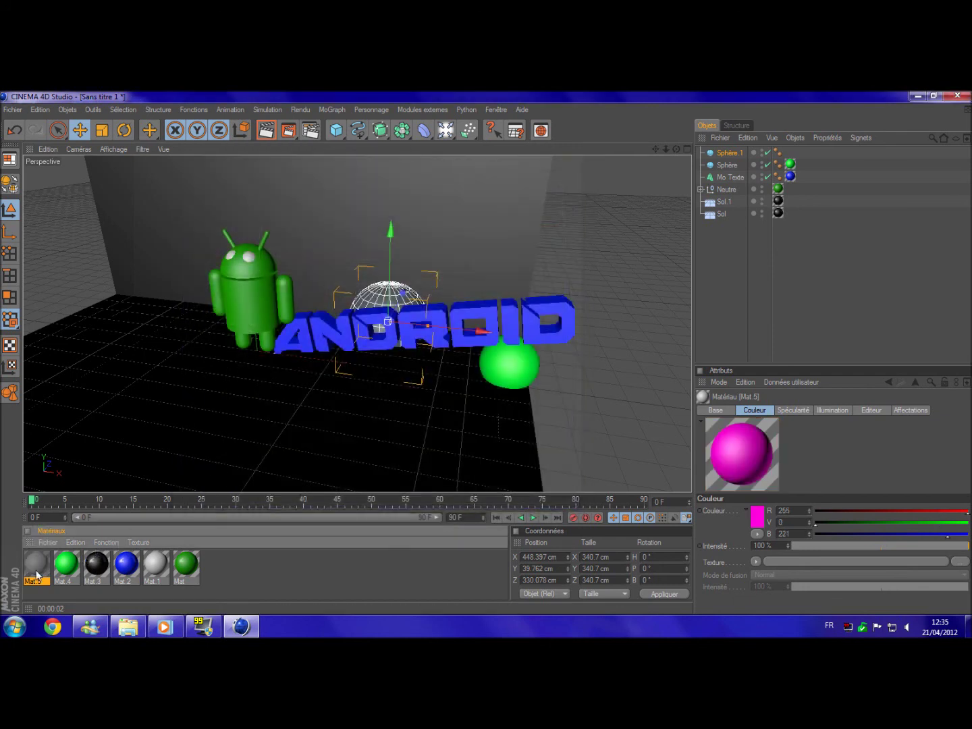
{"action": "left_click_drag", "start_coordinate": [394, 297], "coordinate": [390, 301]}
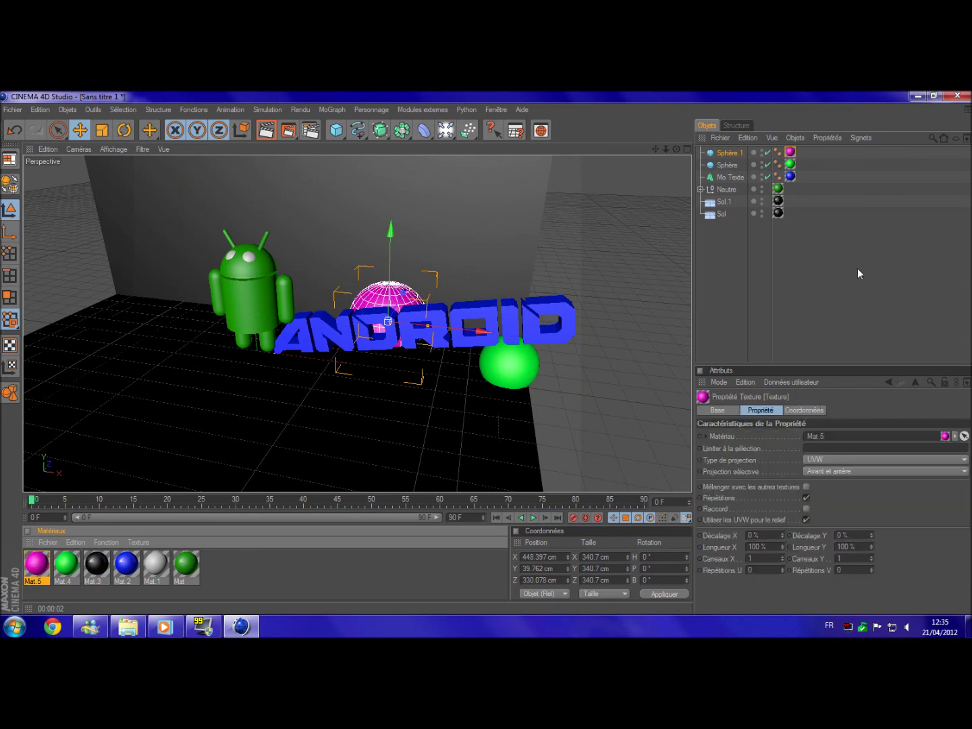
{"action": "left_click", "coordinate": [857, 268]}
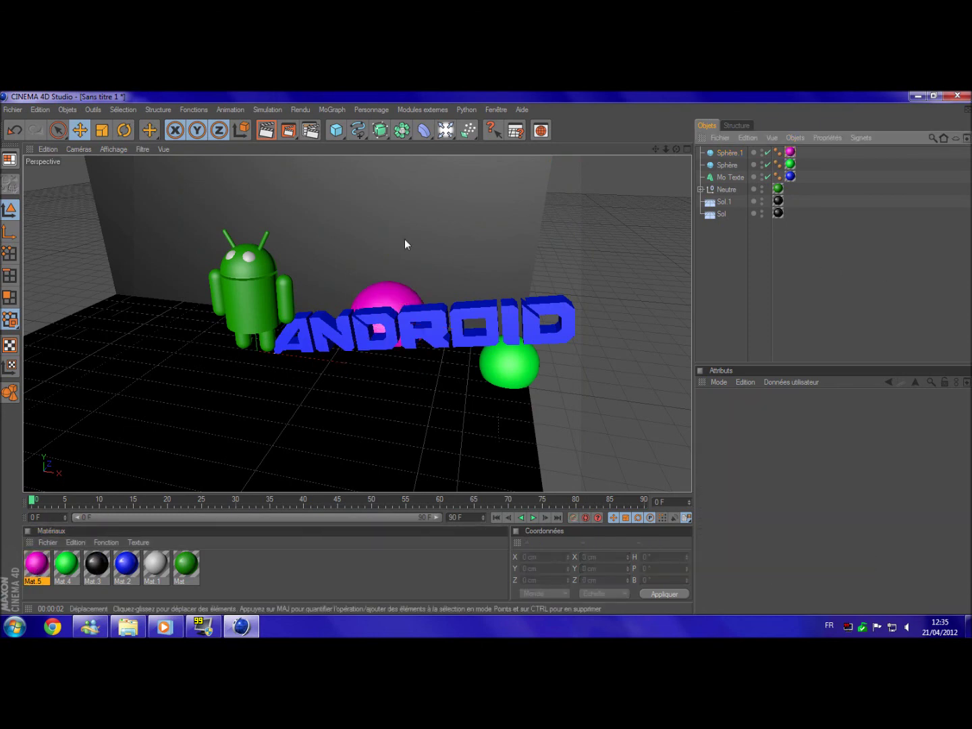
{"action": "double_click", "coordinate": [271, 570]}
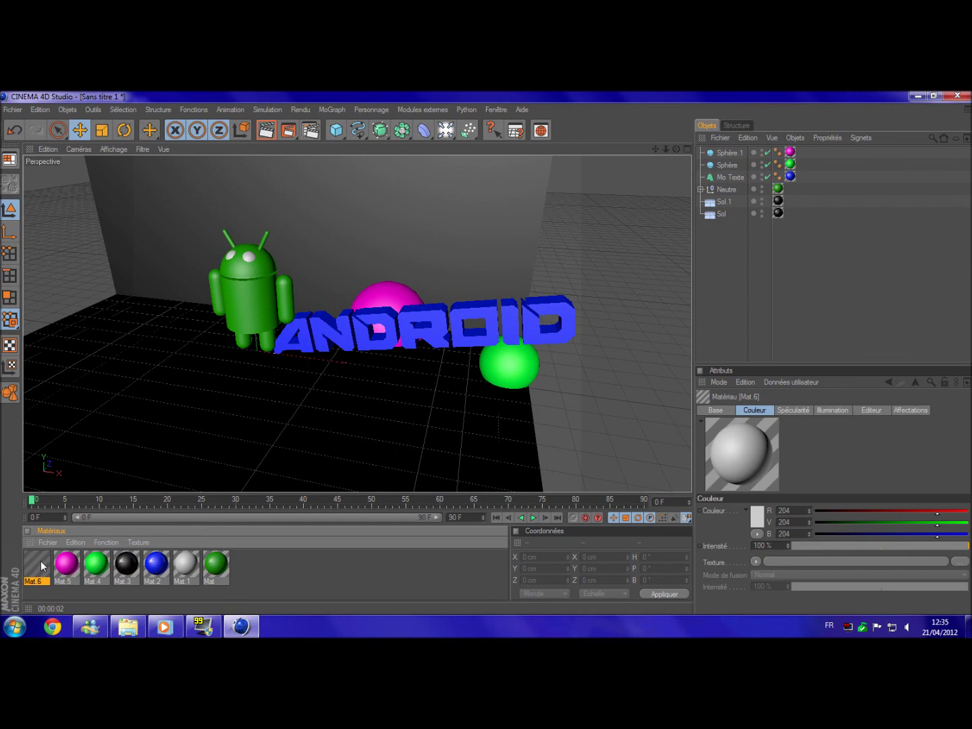
Add Sphère 2 and position it on top of the magenta sphere behind the text.
{"action": "left_click_drag", "start_coordinate": [334, 134], "coordinate": [458, 140]}
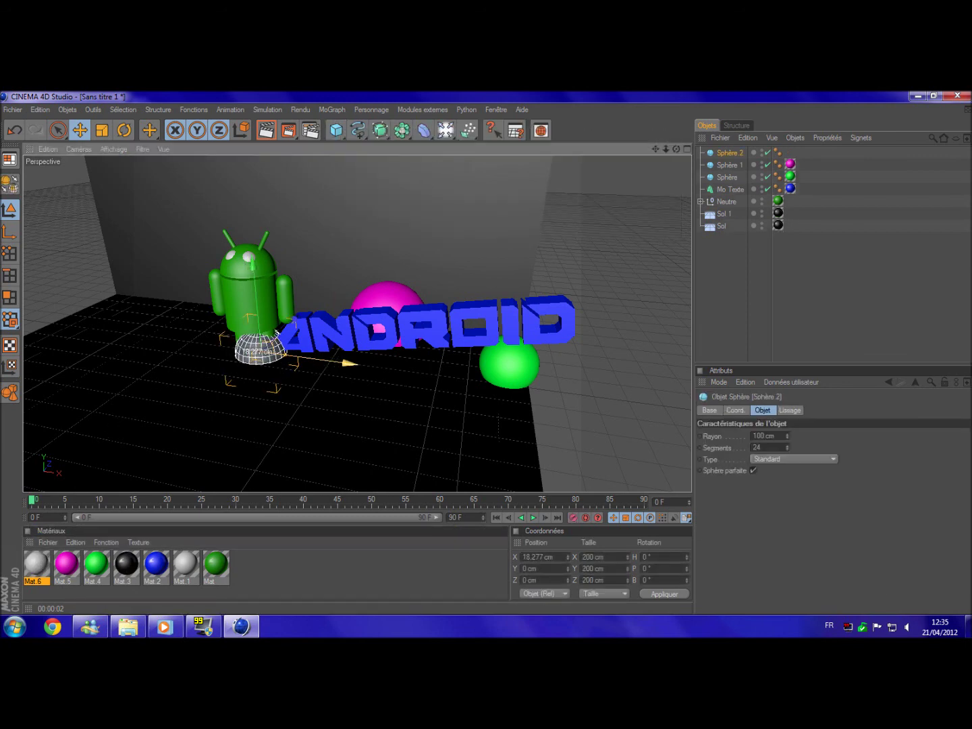
{"action": "left_click_drag", "start_coordinate": [323, 356], "coordinate": [441, 370]}
{"action": "mouse_move", "coordinate": [389, 342]}
{"action": "left_mouse_down"}
{"action": "mouse_move", "coordinate": [410, 297]}
{"action": "mouse_move", "coordinate": [375, 270]}
{"action": "left_mouse_up"}
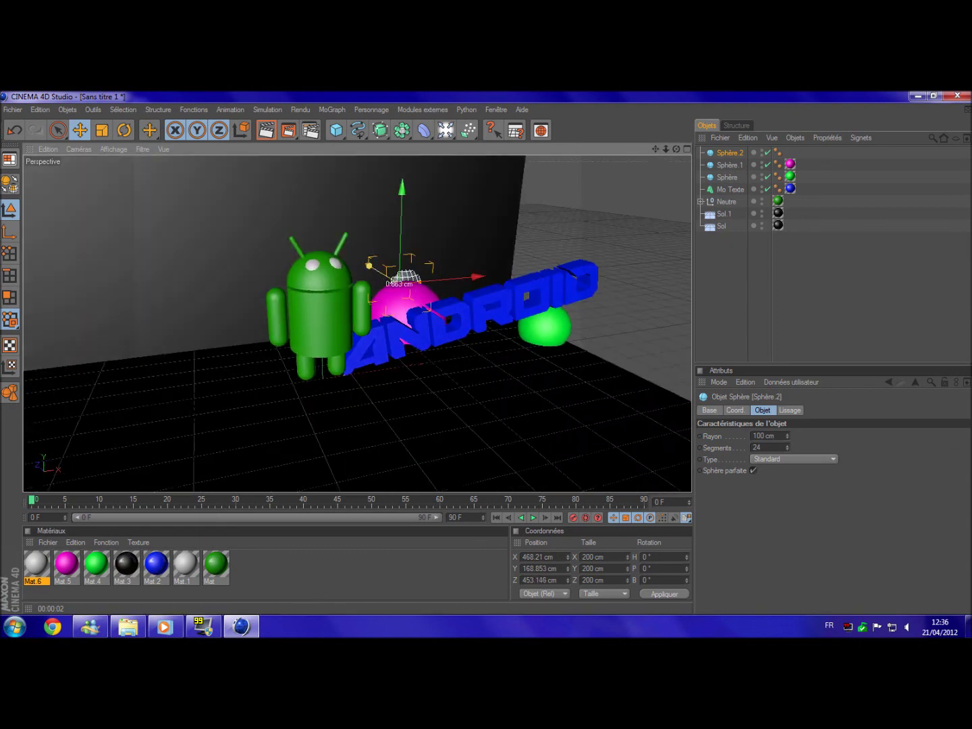
{"action": "left_click_drag", "start_coordinate": [399, 280], "coordinate": [464, 283]}
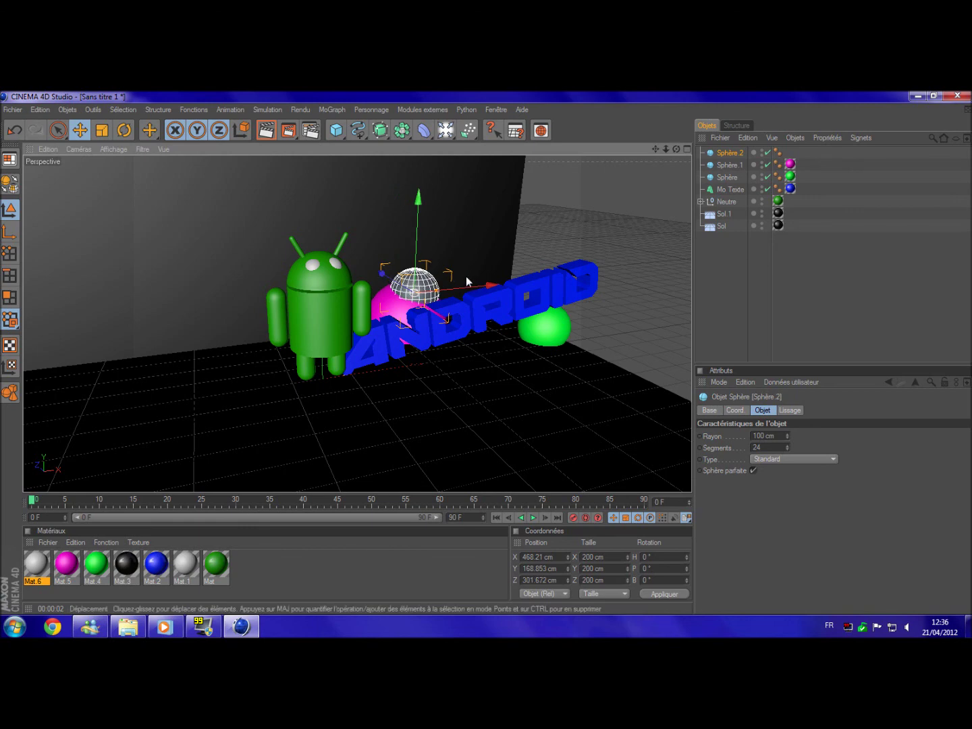
{"action": "left_click_drag", "start_coordinate": [418, 226], "coordinate": [418, 234]}
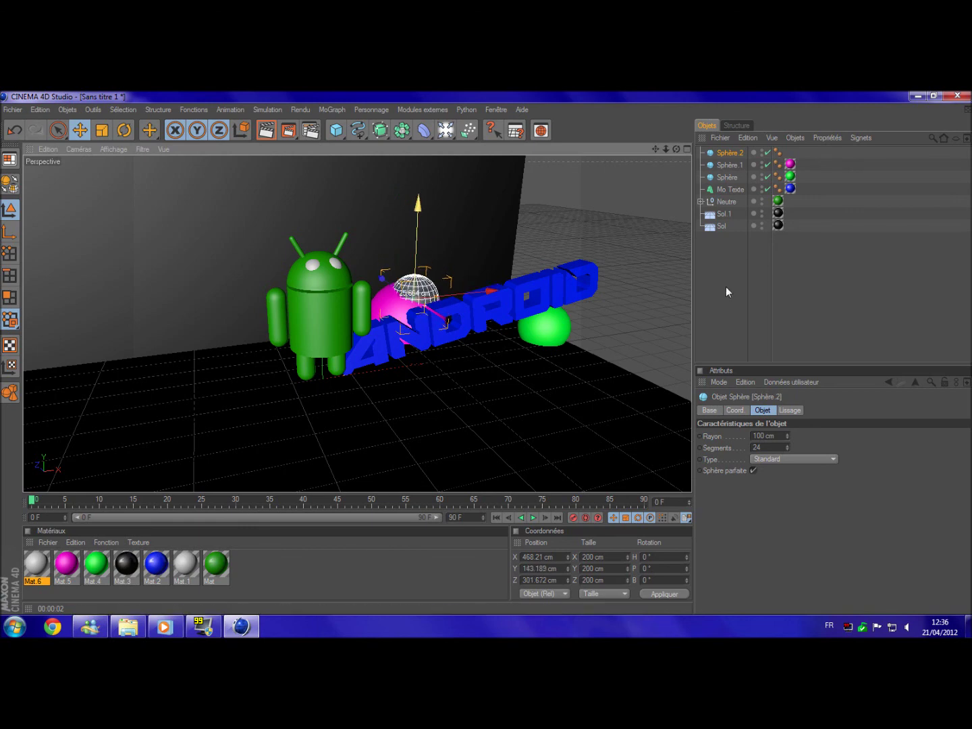
{"action": "left_click", "coordinate": [648, 306]}
{"action": "mouse_move", "coordinate": [649, 306]}
{"action": "left_mouse_down", "text": "alt"}
{"action": "mouse_move", "coordinate": [512, 358]}
{"action": "mouse_move", "coordinate": [516, 338]}
{"action": "left_mouse_up", "text": "alt"}
{"action": "left_click_drag", "start_coordinate": [655, 149], "coordinate": [340, 540]}
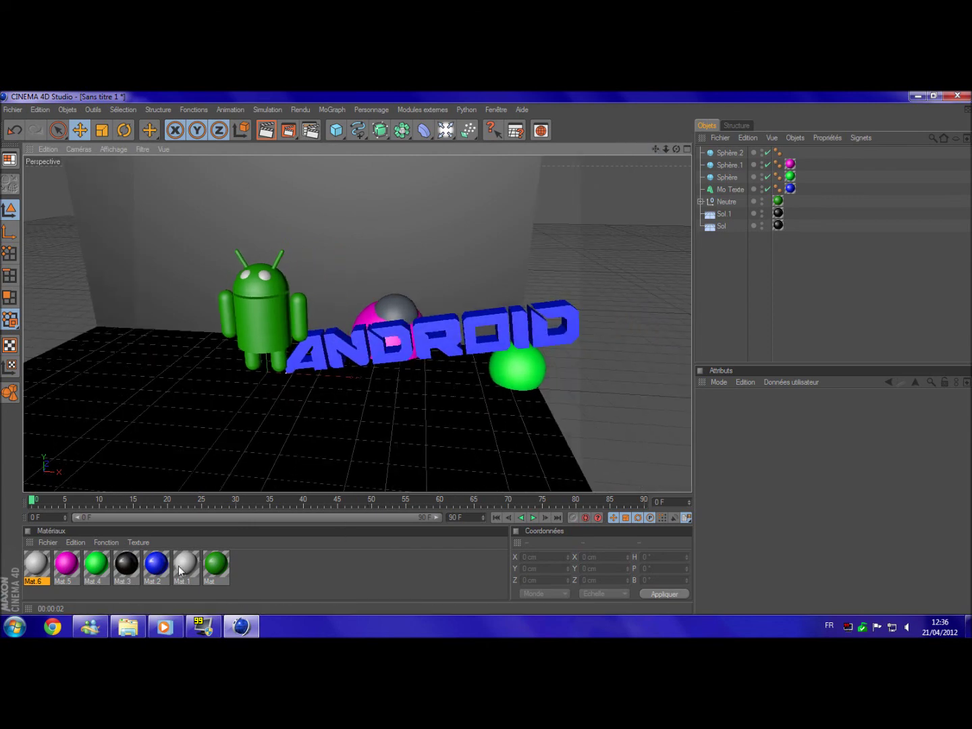
Make Sphère 2 magenta with Mat.5 and add a 200 cm cube.
{"action": "left_click_drag", "start_coordinate": [78, 563], "coordinate": [465, 284]}
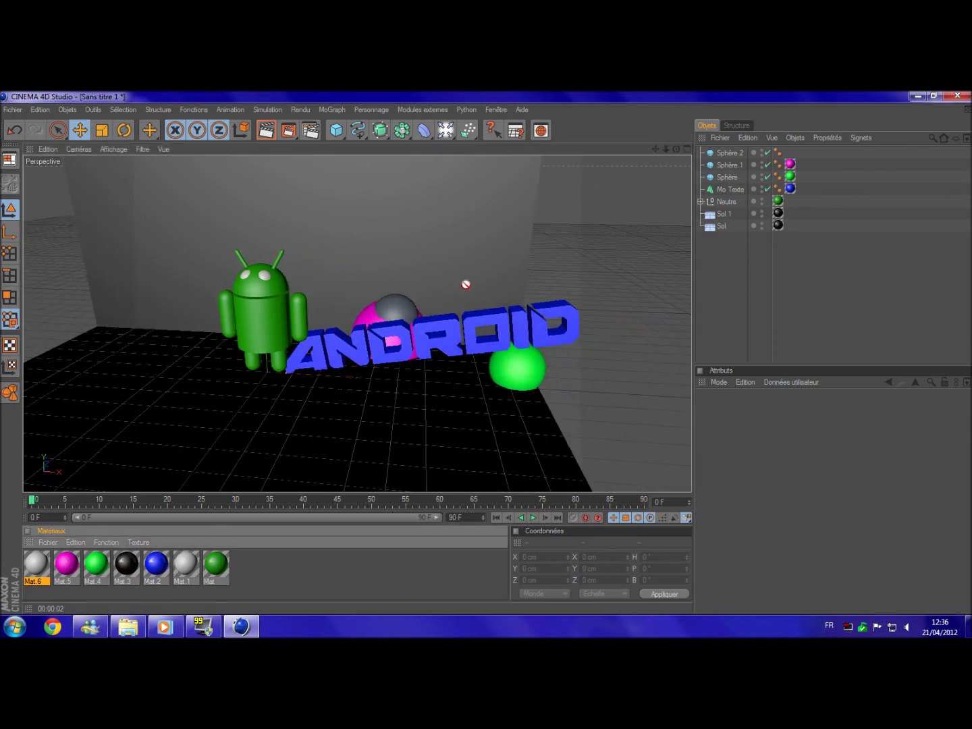
{"action": "left_click_drag", "start_coordinate": [398, 303], "coordinate": [399, 305]}
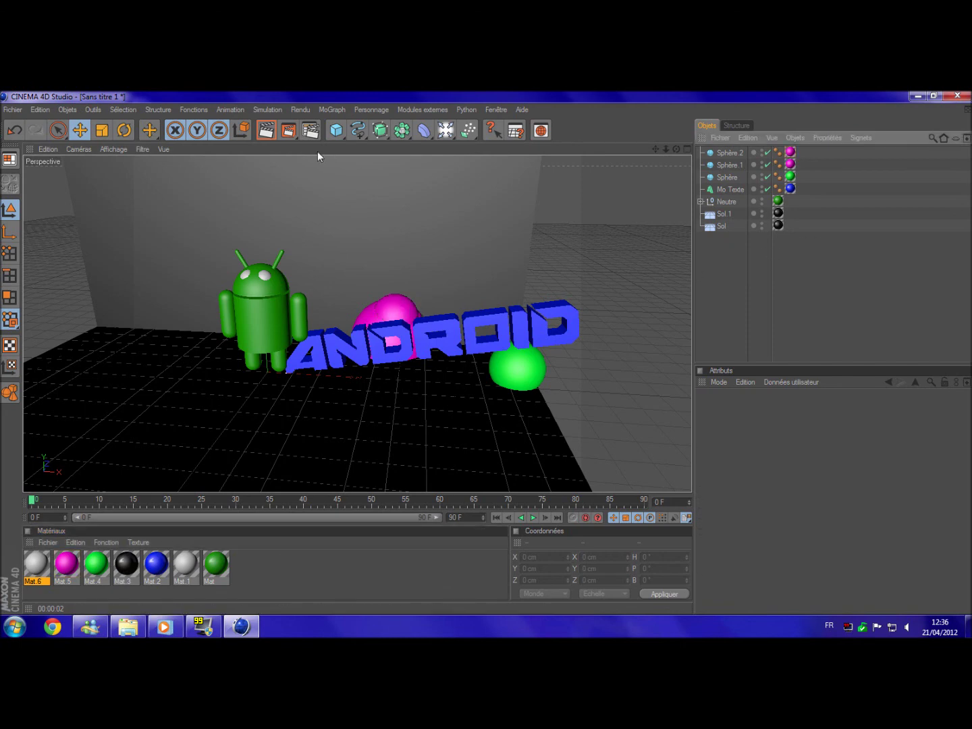
{"action": "left_click", "coordinate": [298, 110]}
{"action": "left_click", "coordinate": [335, 130]}
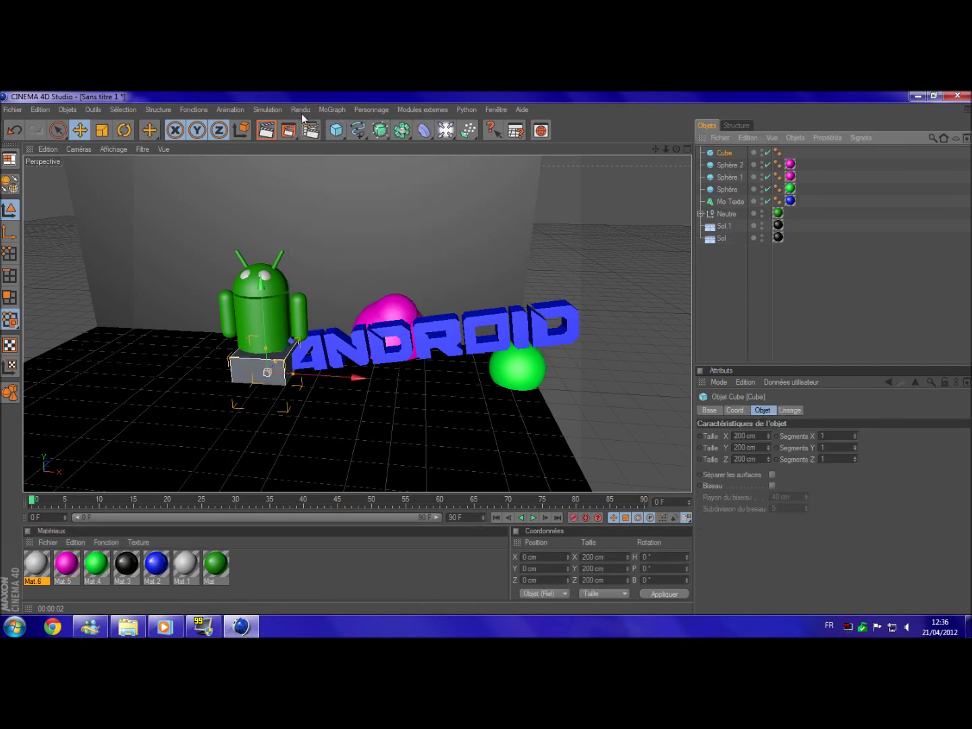
Delete the stray cube, render the viewport, and select the Neutre robot group.
{"action": "key", "text": "Delete"}
{"action": "left_click", "coordinate": [300, 109]}
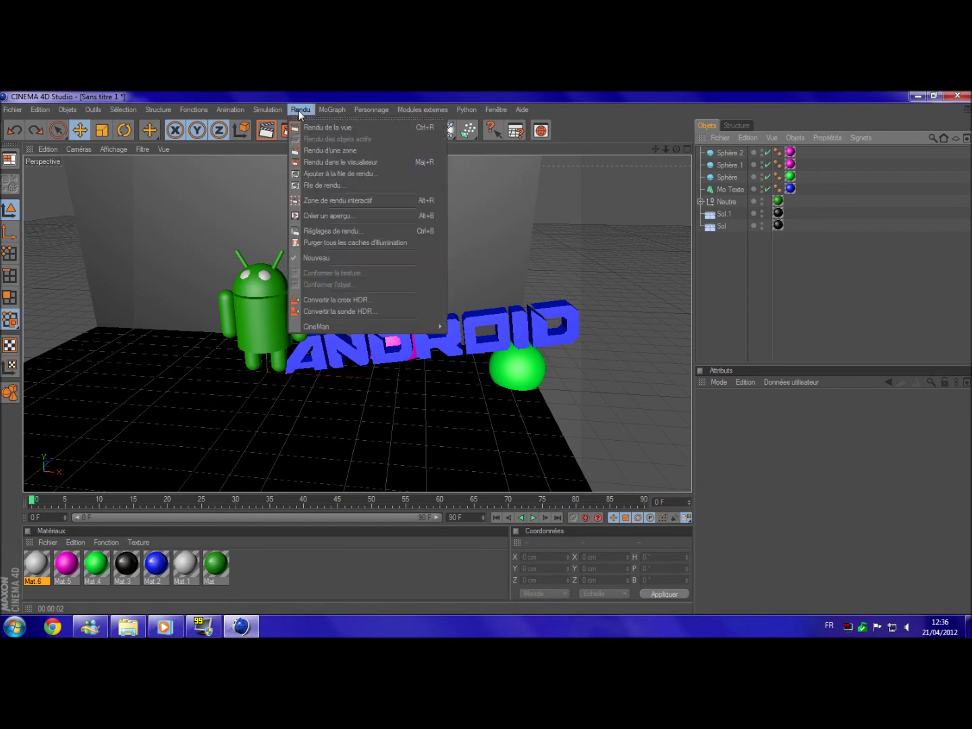
{"action": "left_click", "coordinate": [314, 128]}
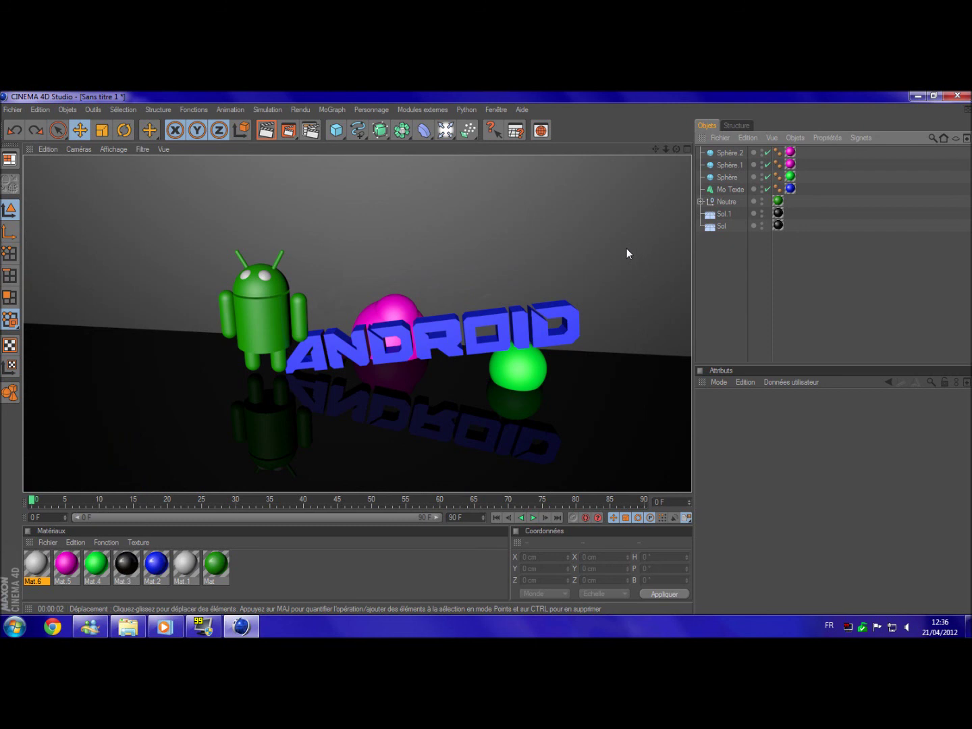
{"action": "left_click", "coordinate": [723, 201]}
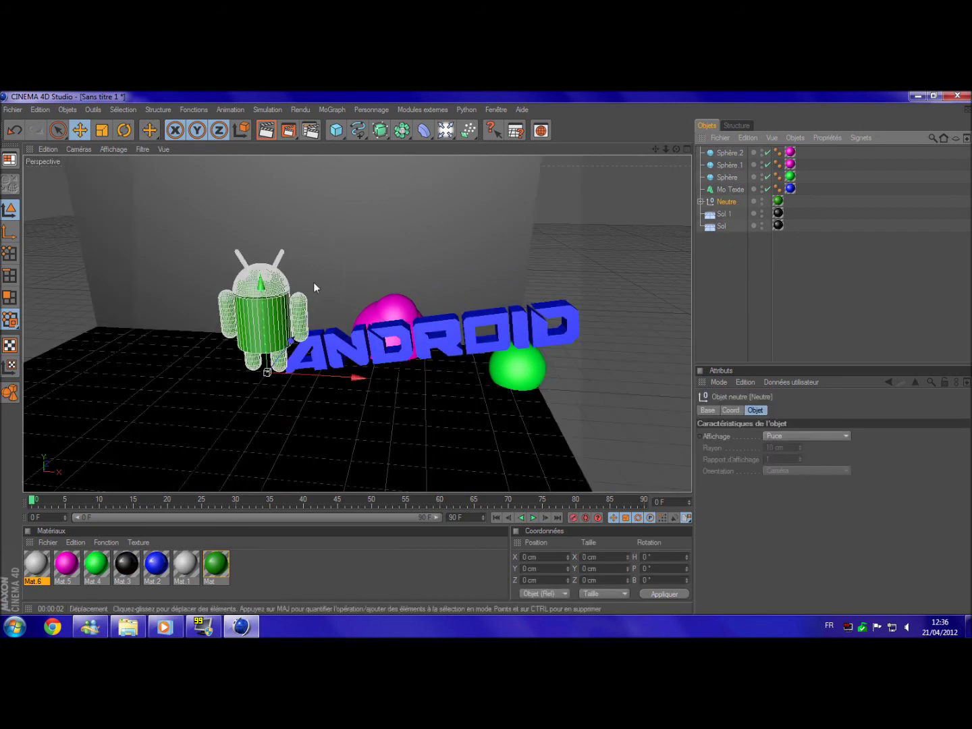
{"action": "mouse_move", "coordinate": [271, 327]}
{"action": "left_mouse_down"}
{"action": "mouse_move", "coordinate": [323, 342]}
{"action": "mouse_move", "coordinate": [526, 341]}
{"action": "mouse_move", "coordinate": [371, 335]}
{"action": "left_mouse_up"}
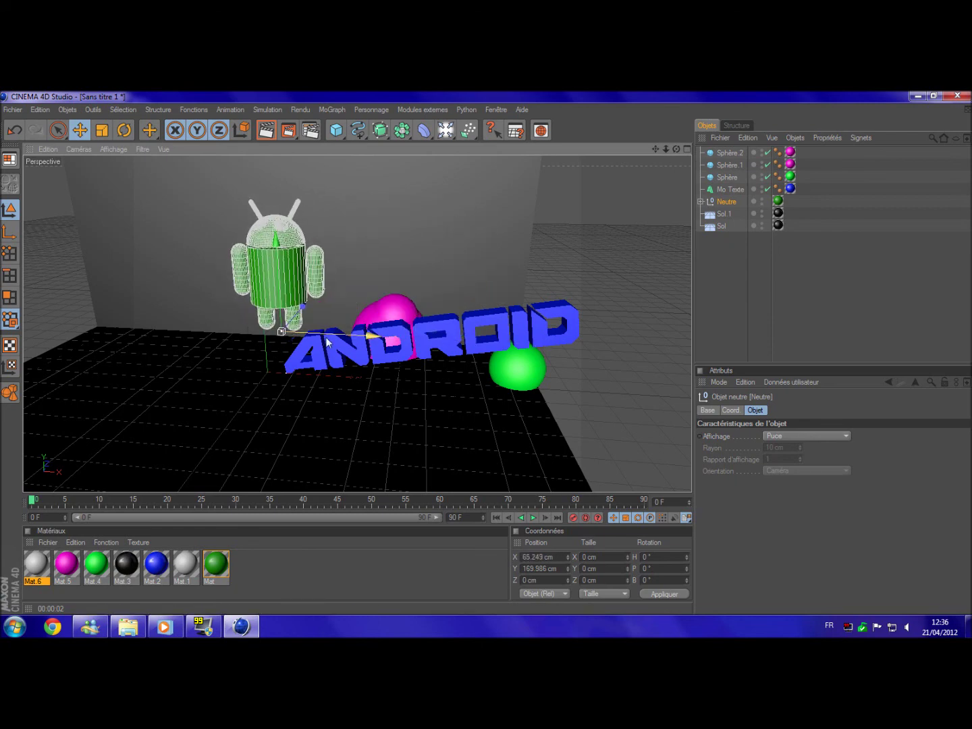
{"action": "key", "text": "ctrl+z"}
{"action": "left_click", "coordinate": [798, 295]}
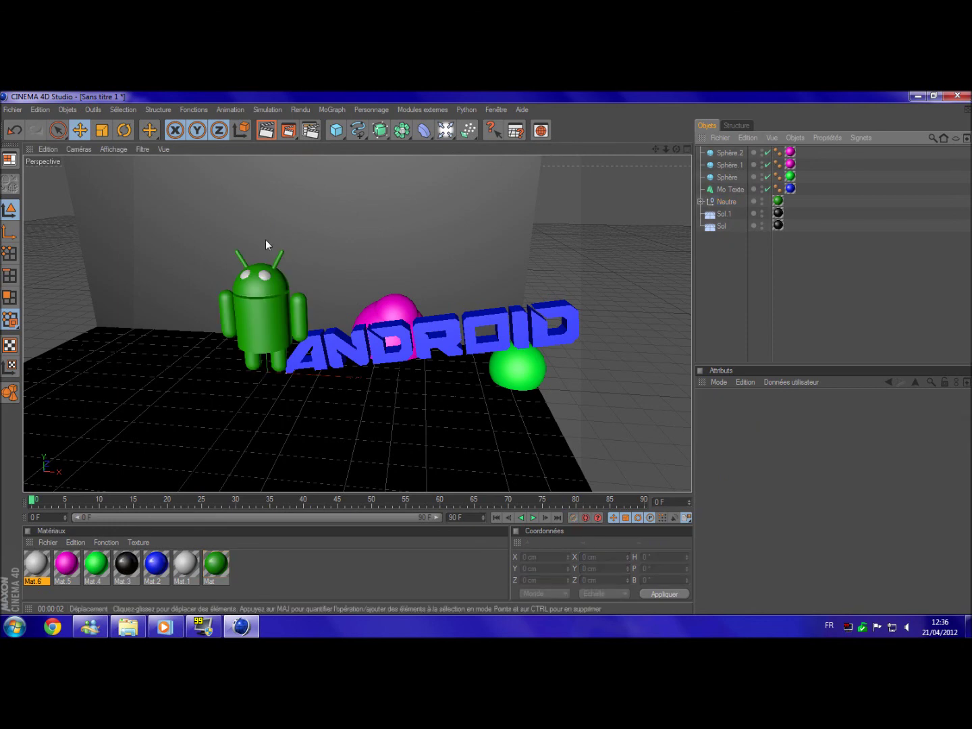